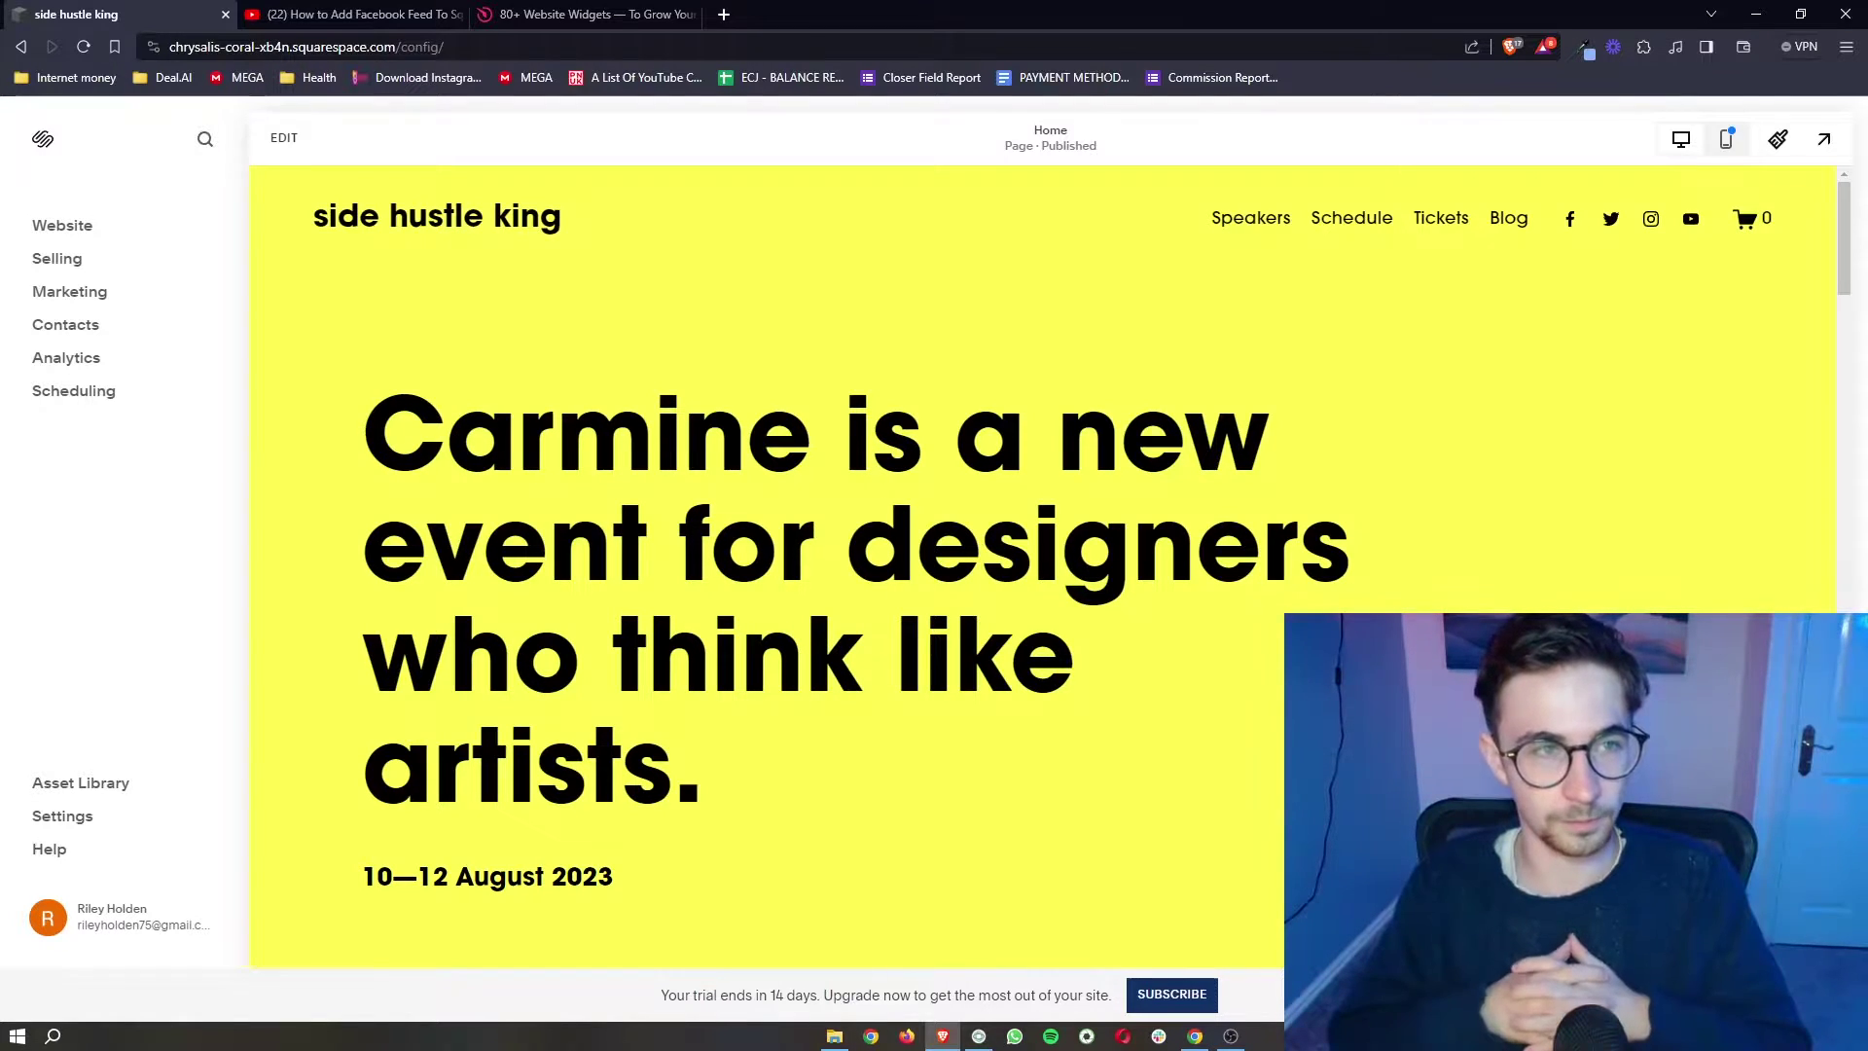
- Expand the YouTube video's description to find the Elfsight sign-up link, then go to the Elfsight tab
click(351, 13)
scroll(773, 603, down, 2)
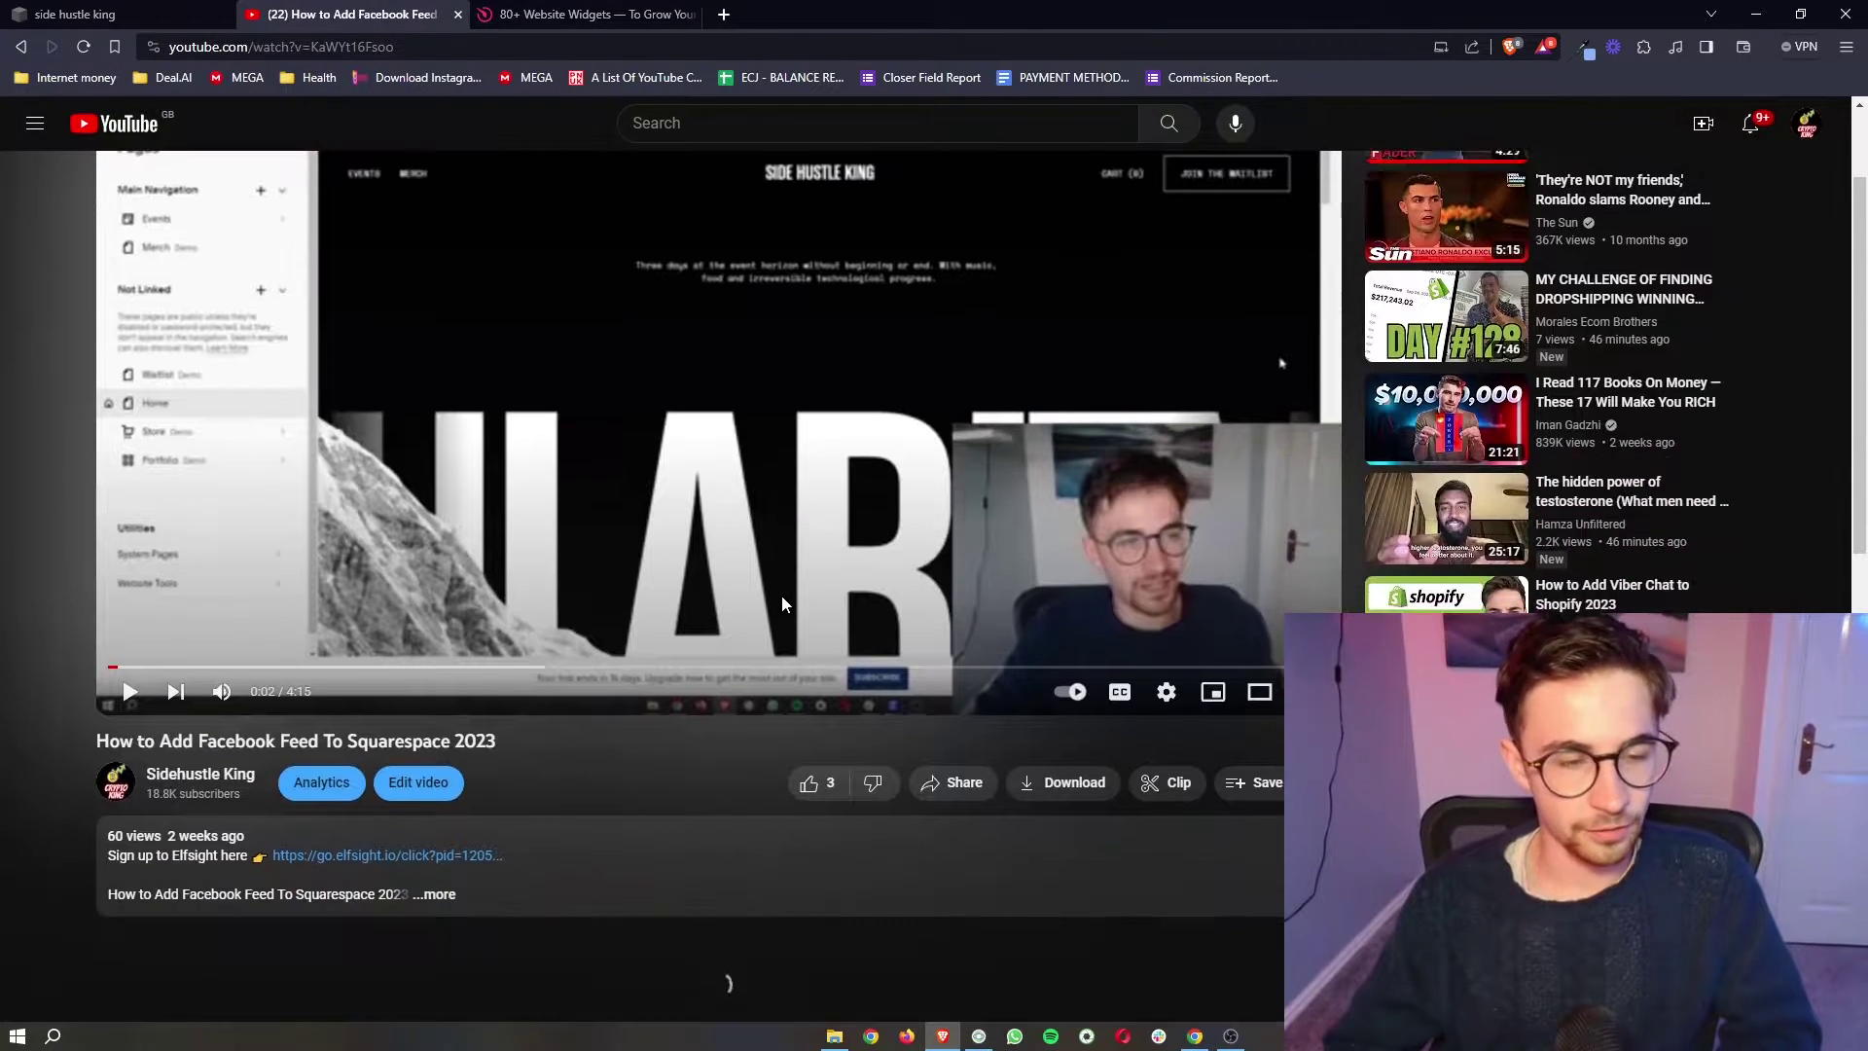
click(404, 891)
scroll(313, 862, down, 1)
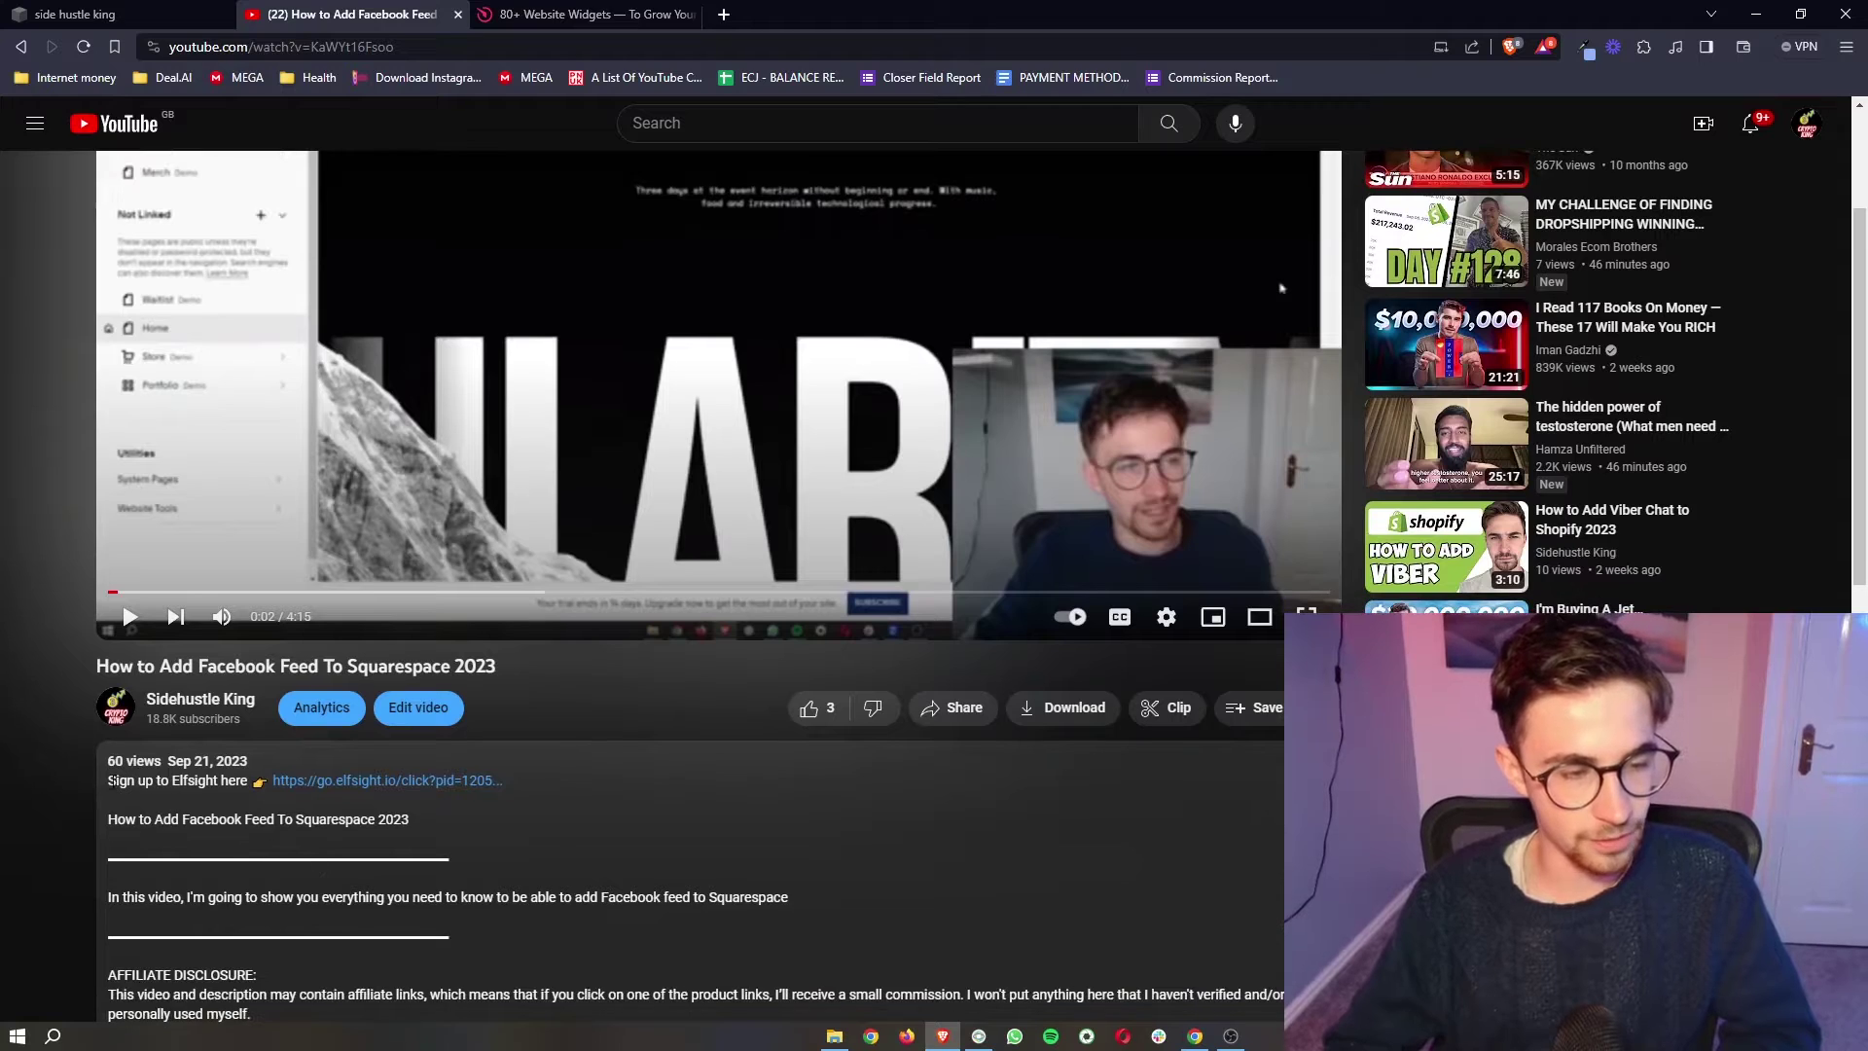
drag(260, 786, 533, 793)
click(405, 820)
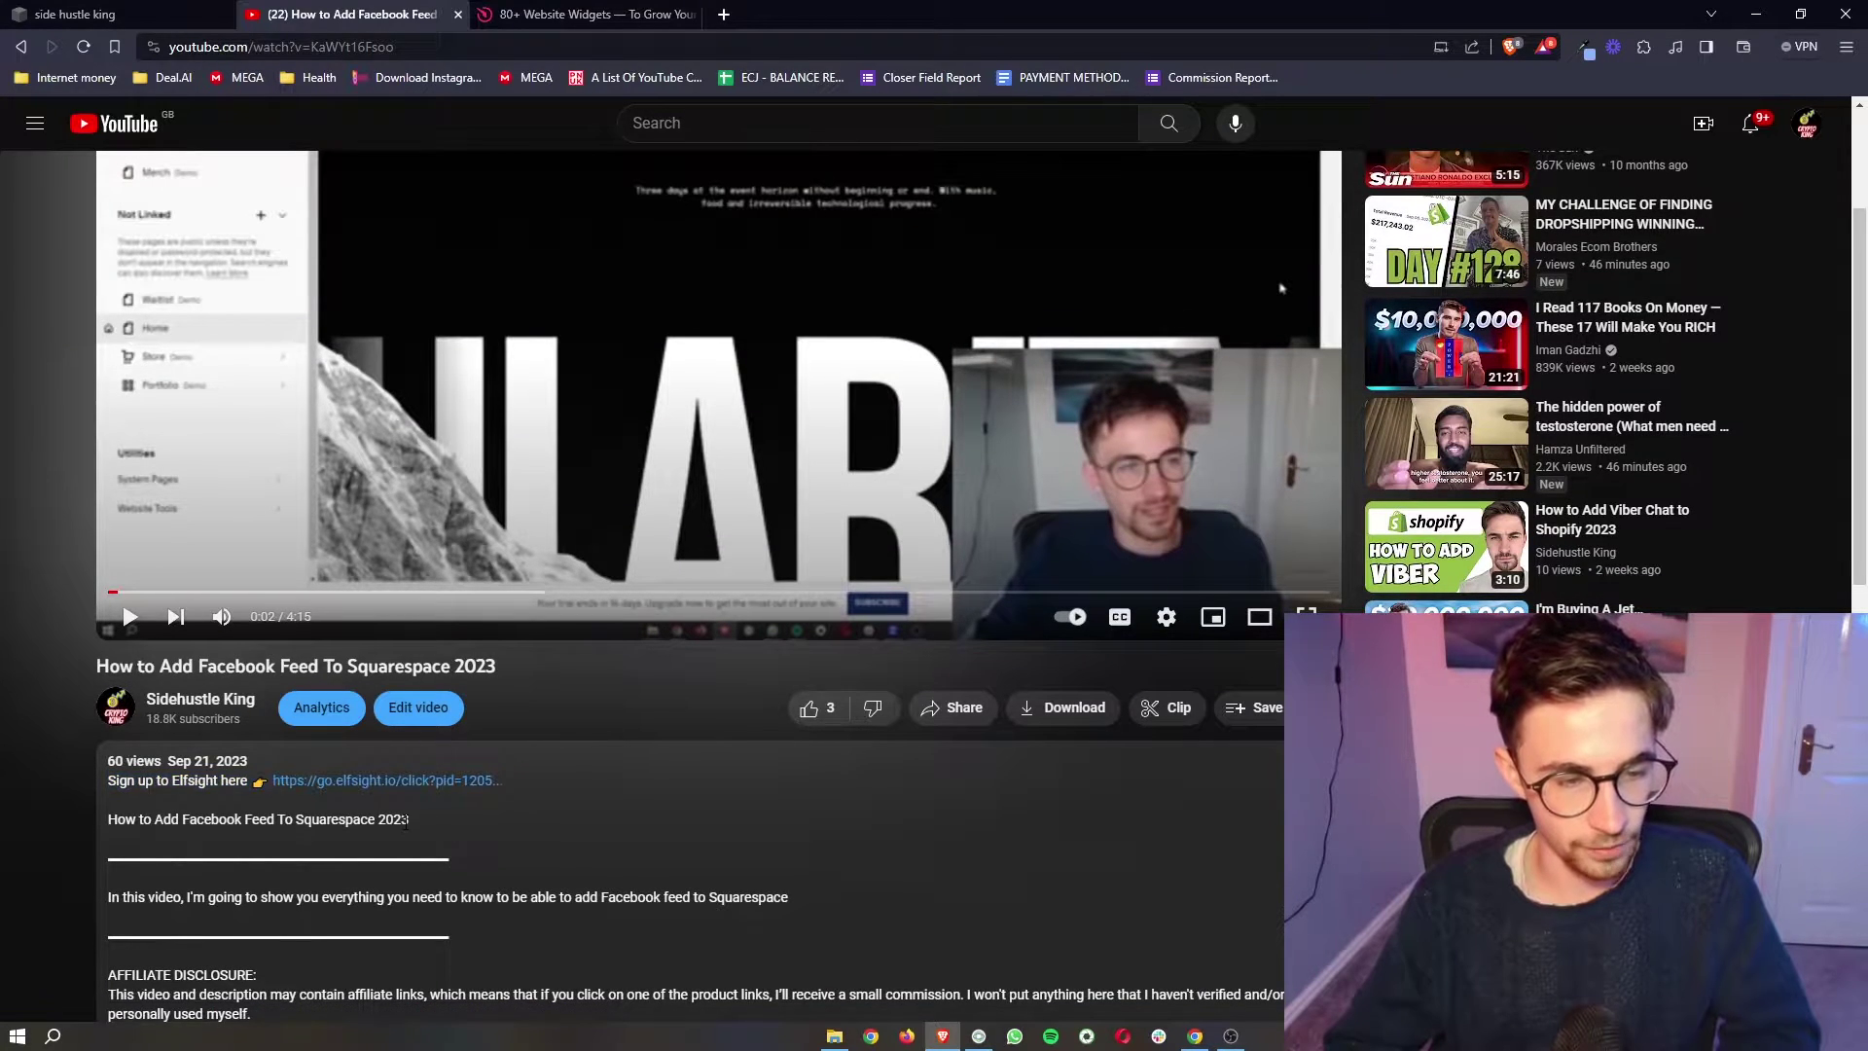
click(589, 15)
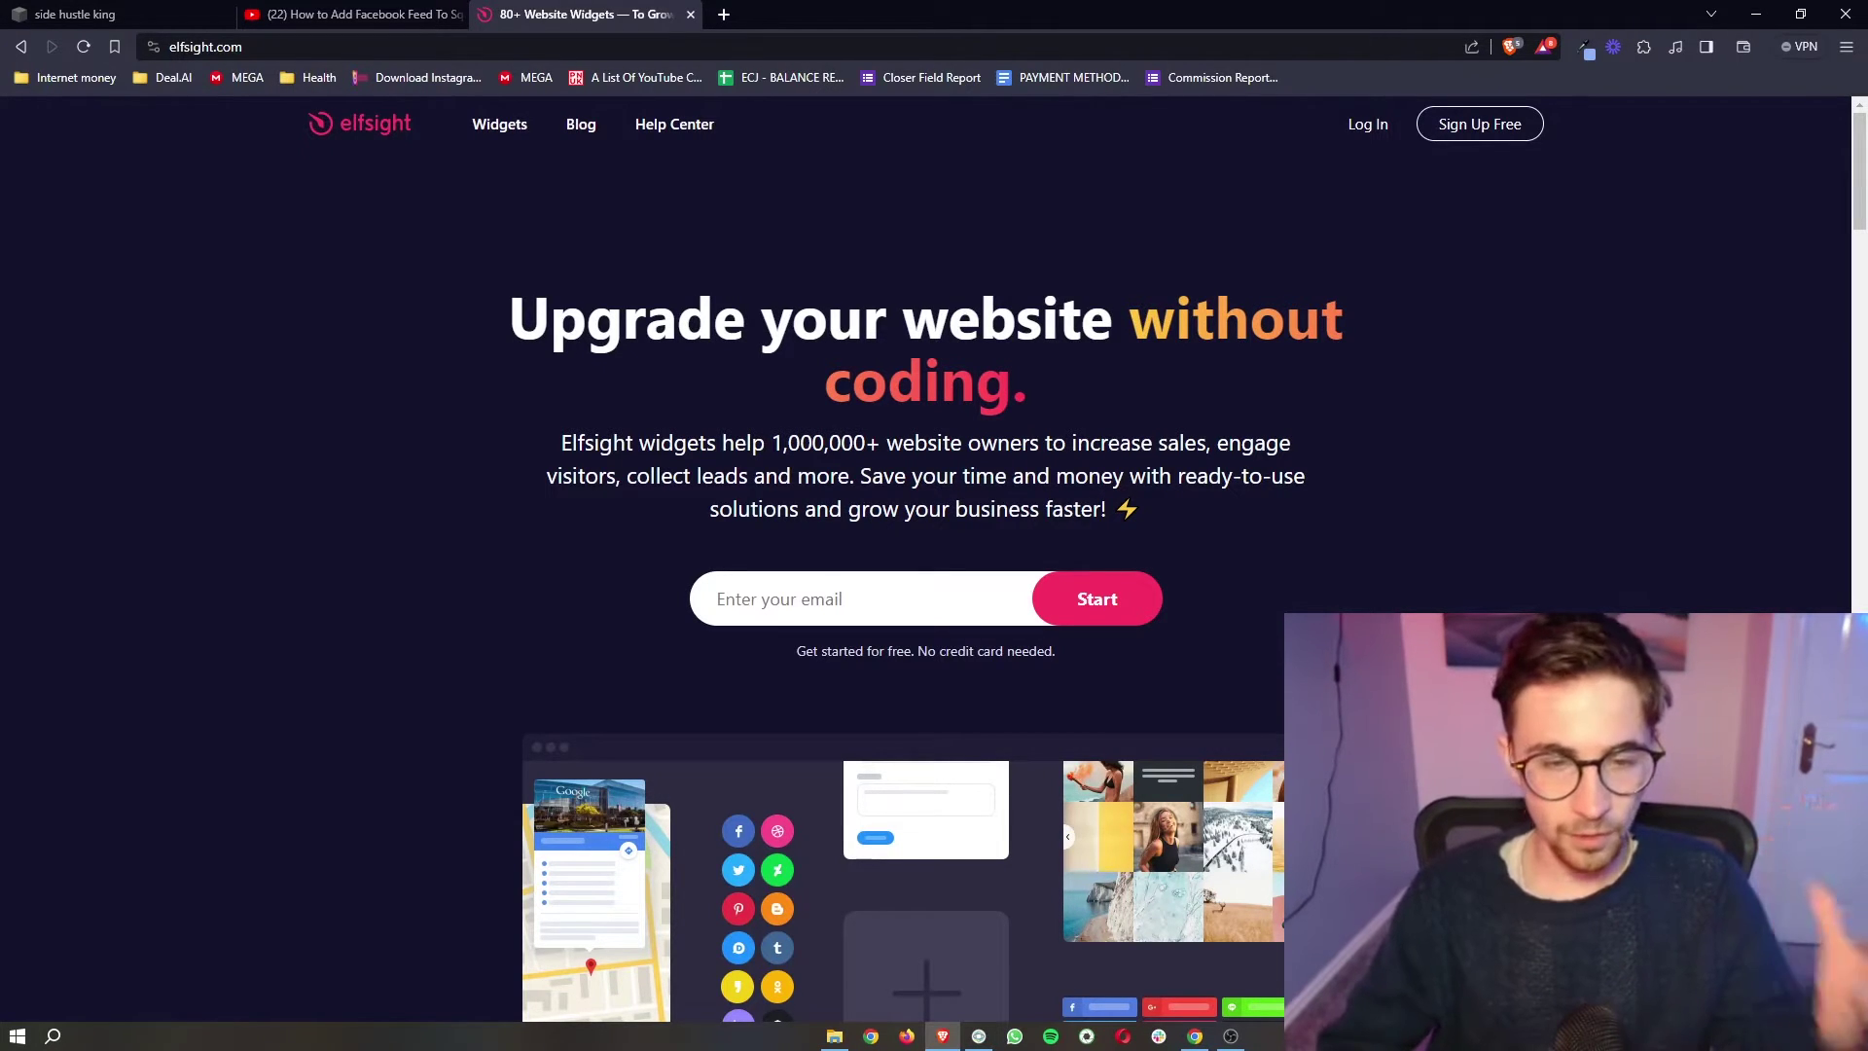
- Highlight the free sign-up tagline on the Elfsight landing page
drag(794, 648, 1078, 669)
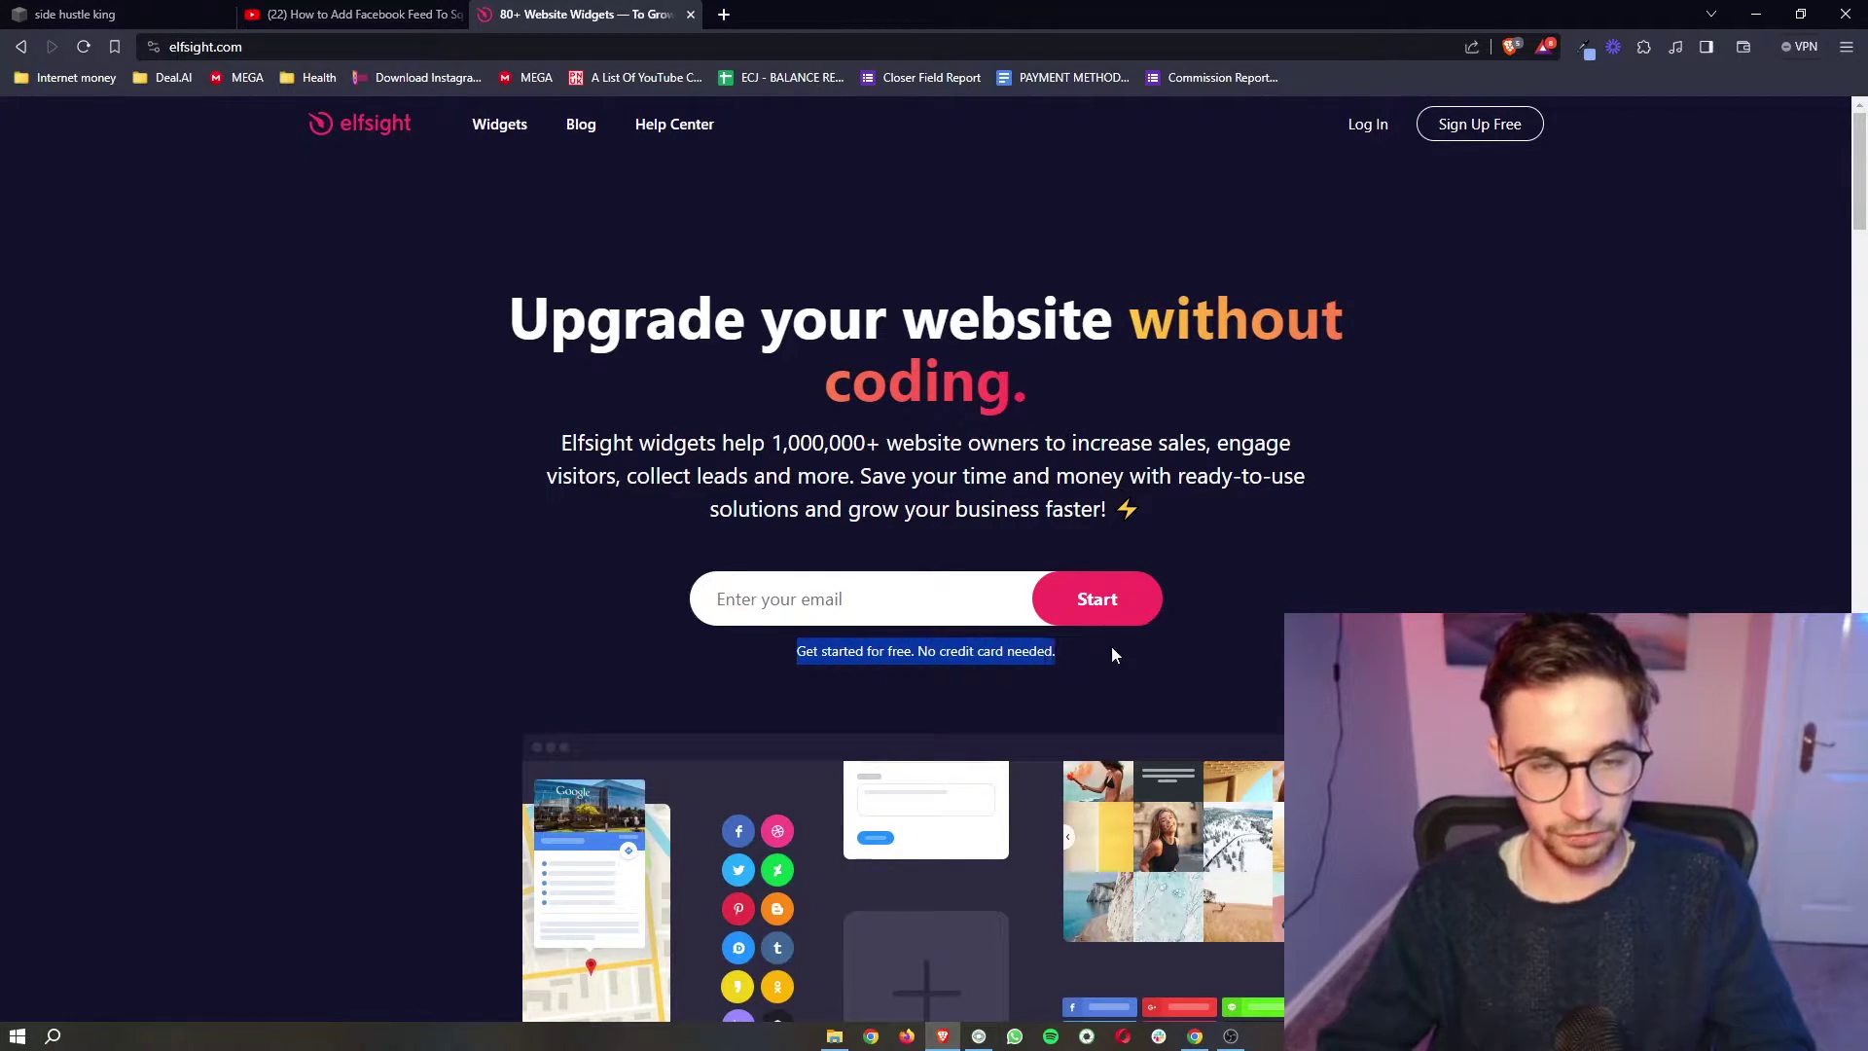
click(844, 597)
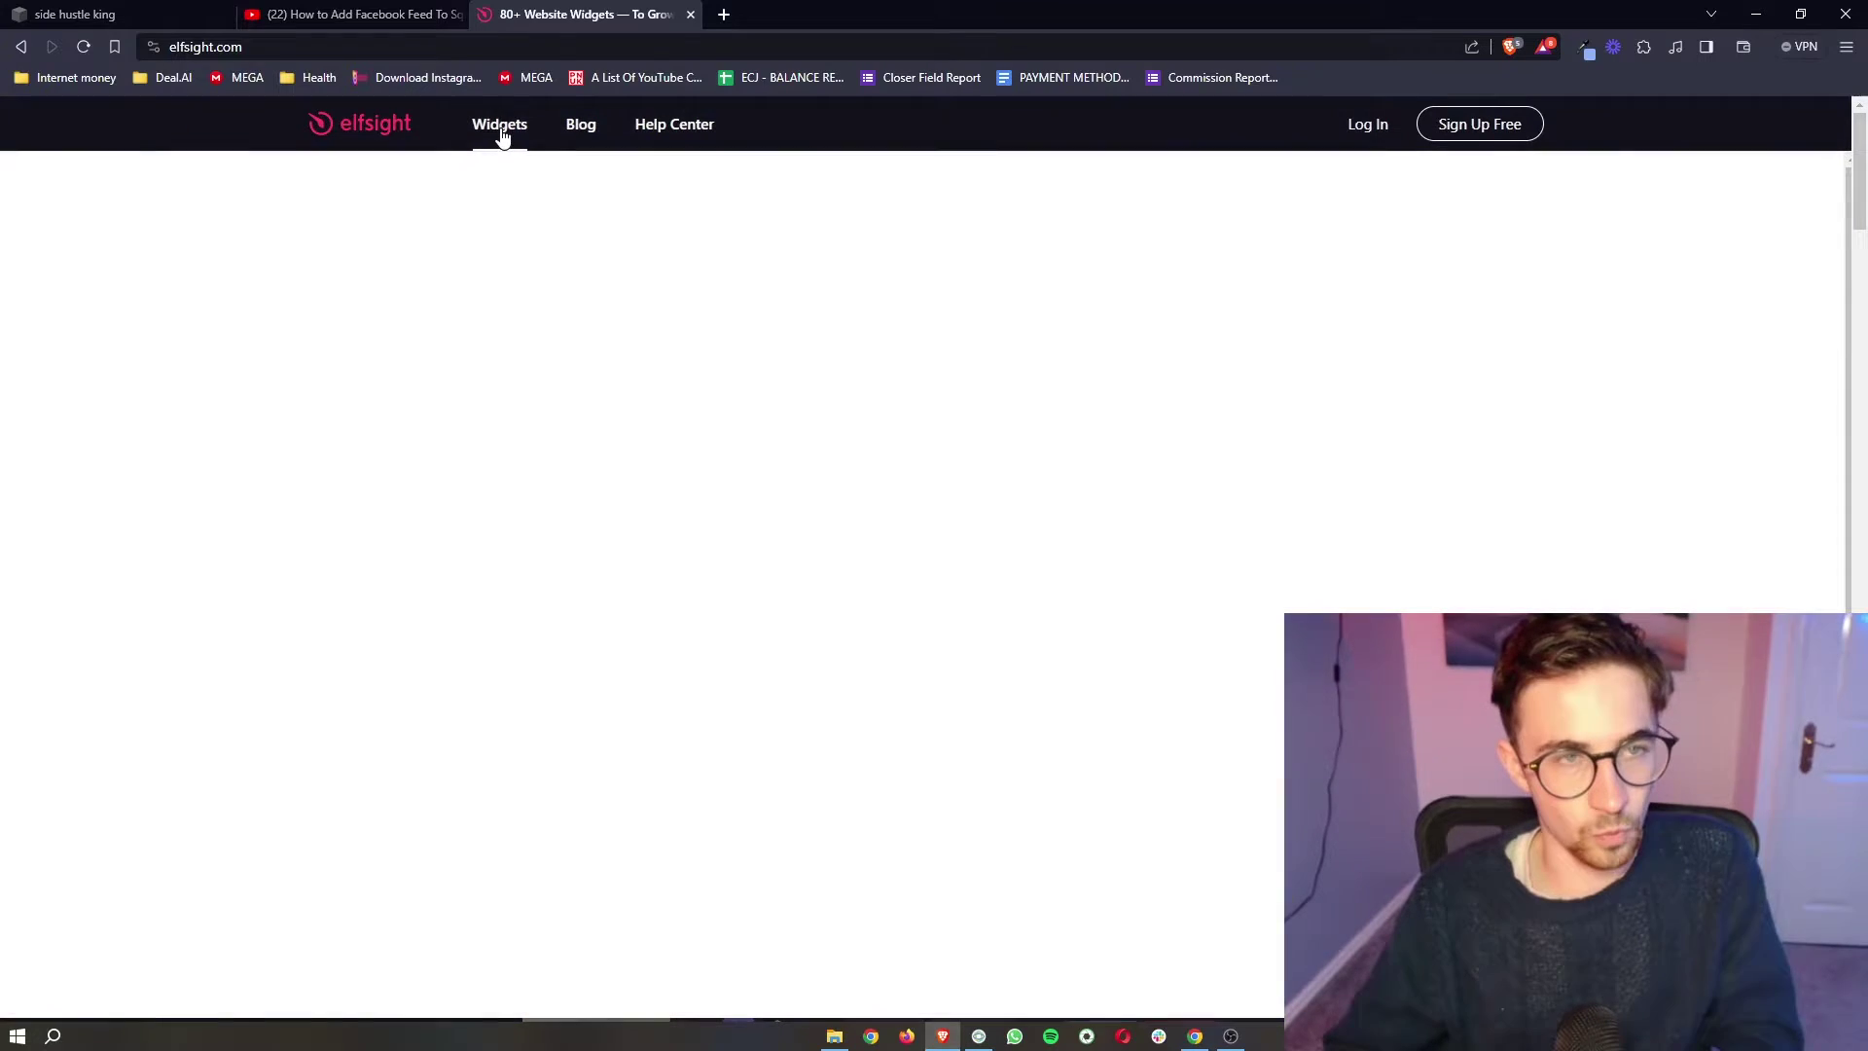
- Open the Elfsight widgets catalogue and browse the Best Website Widgets list
click(499, 124)
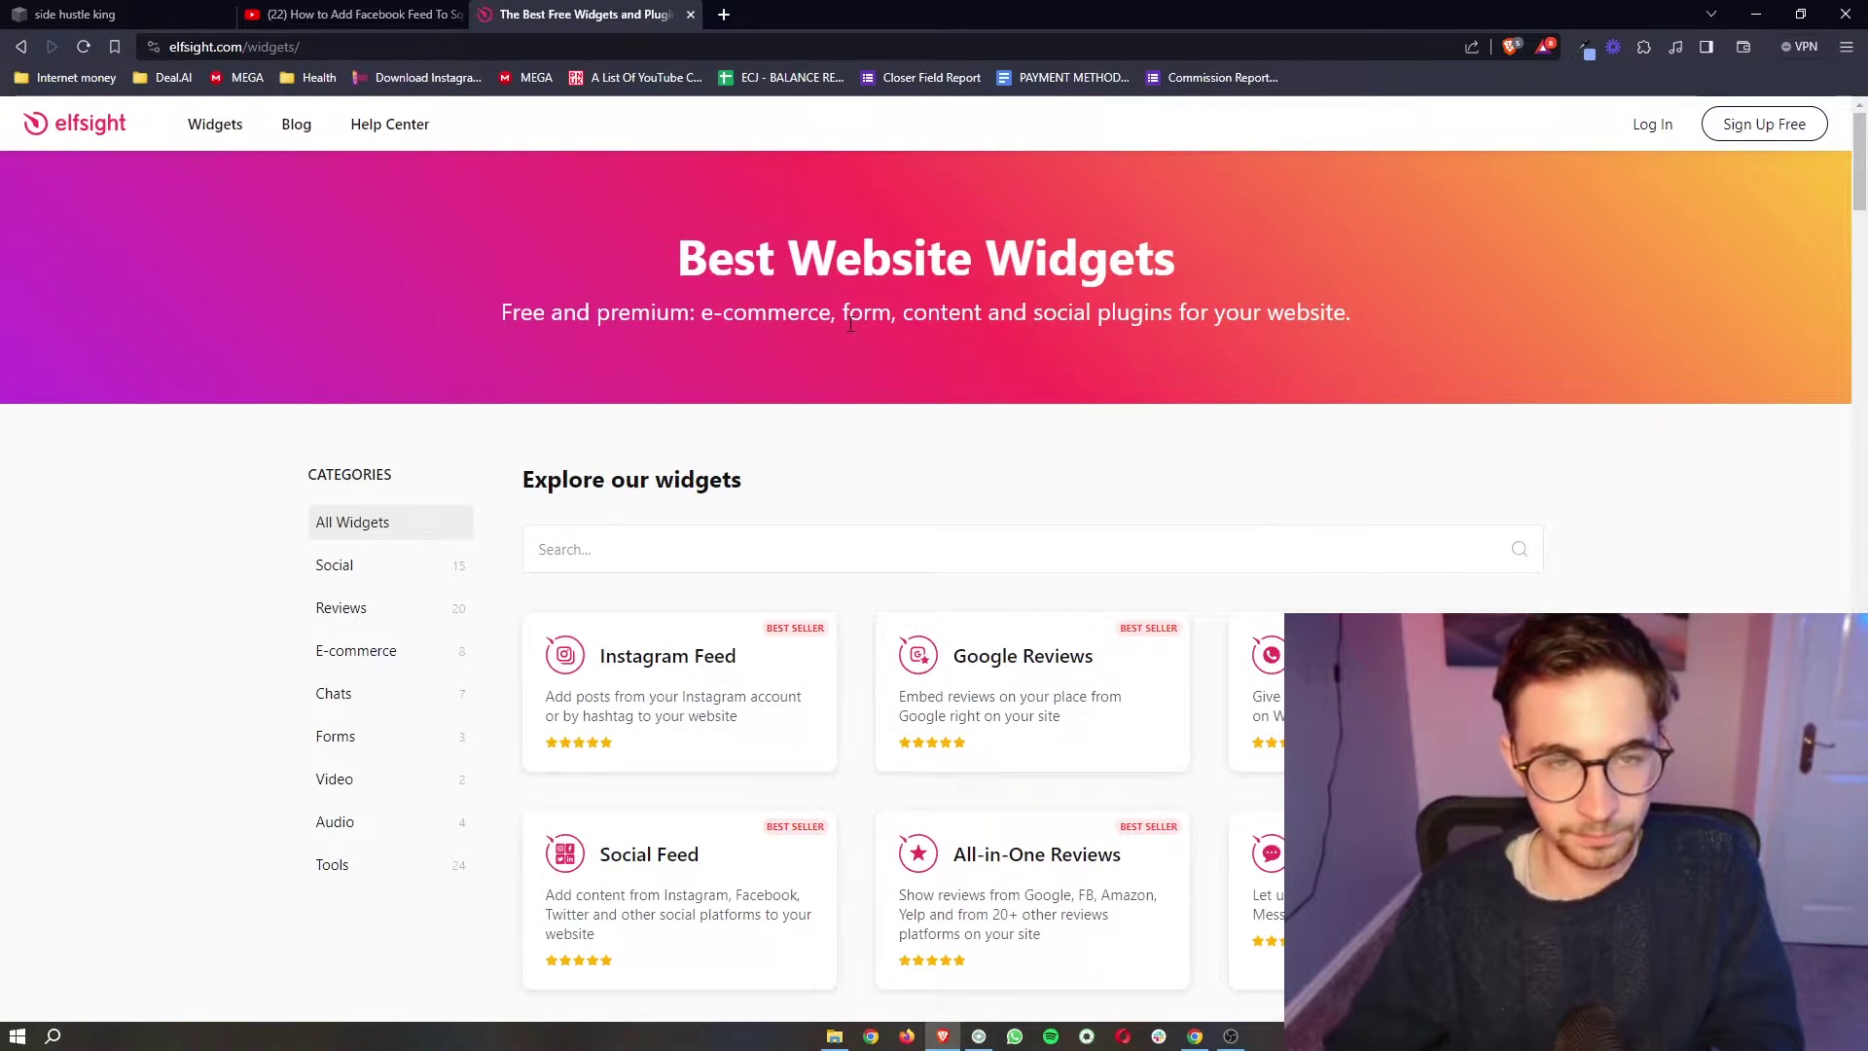
drag(658, 233, 1276, 277)
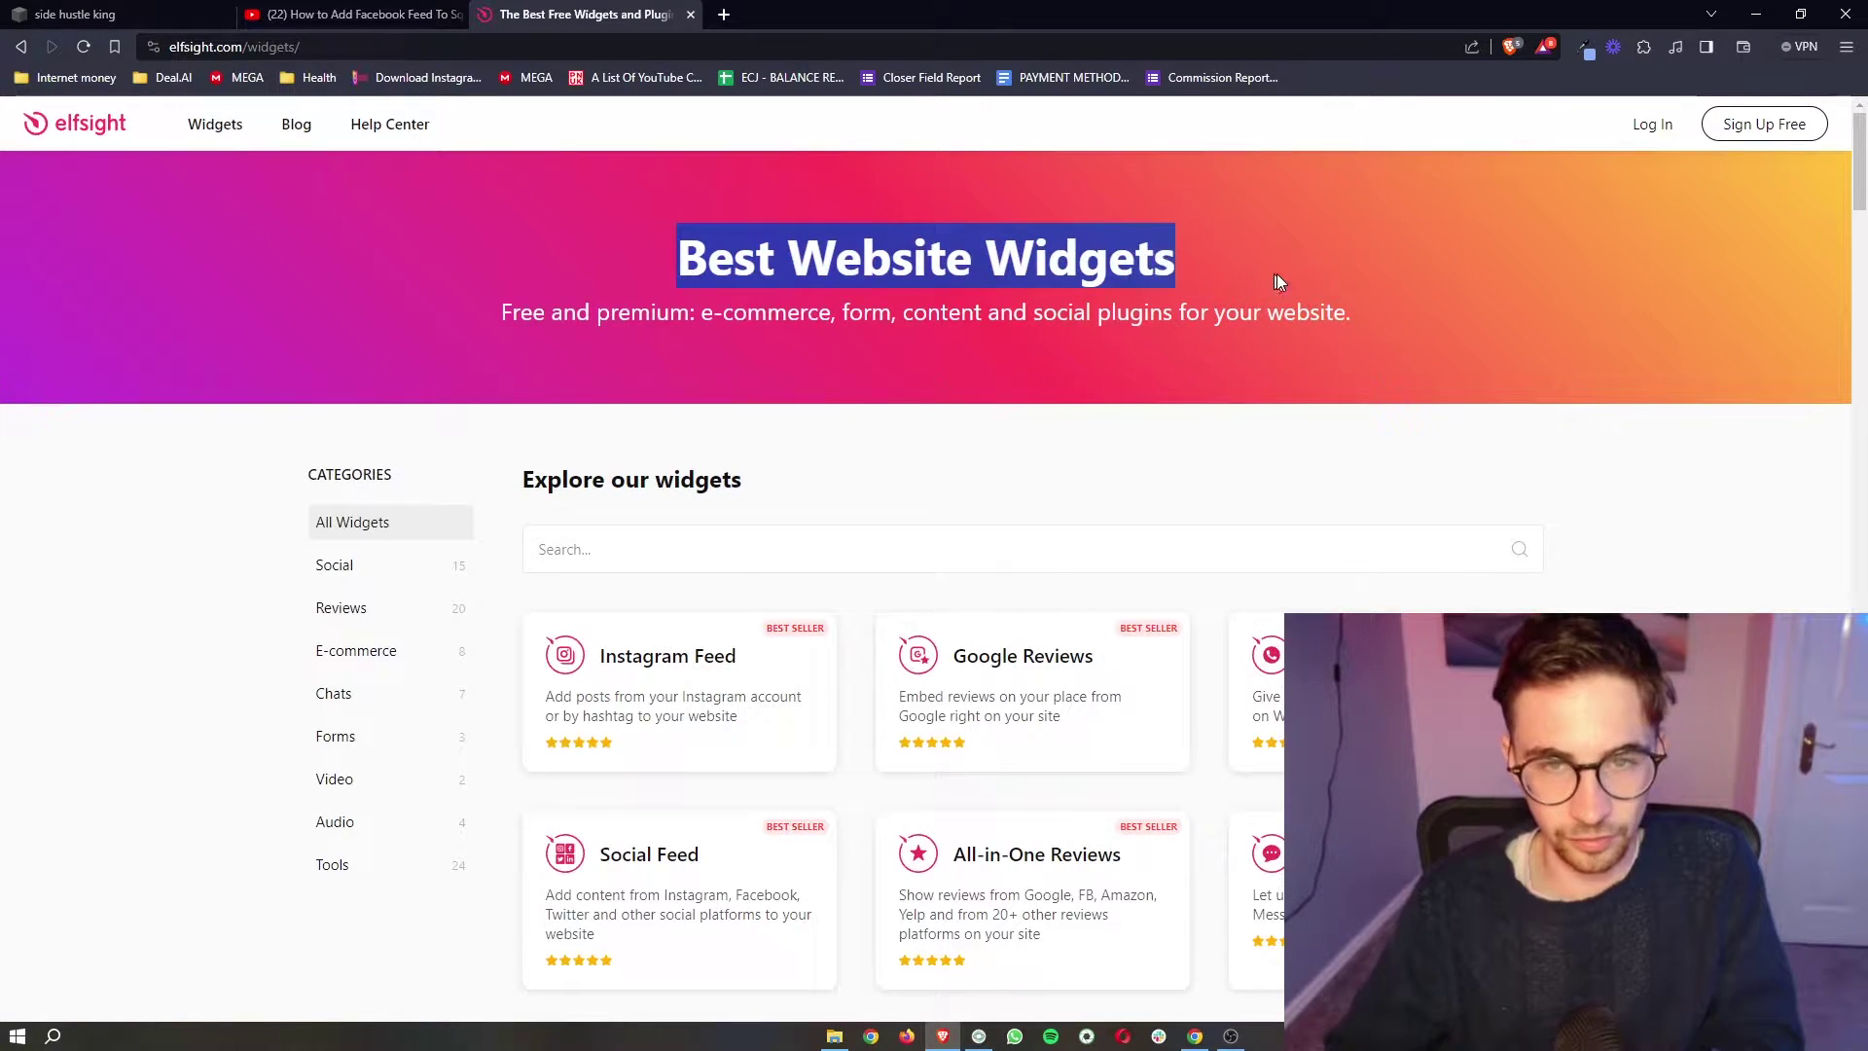
click(1521, 455)
scroll(1668, 546, down, 3)
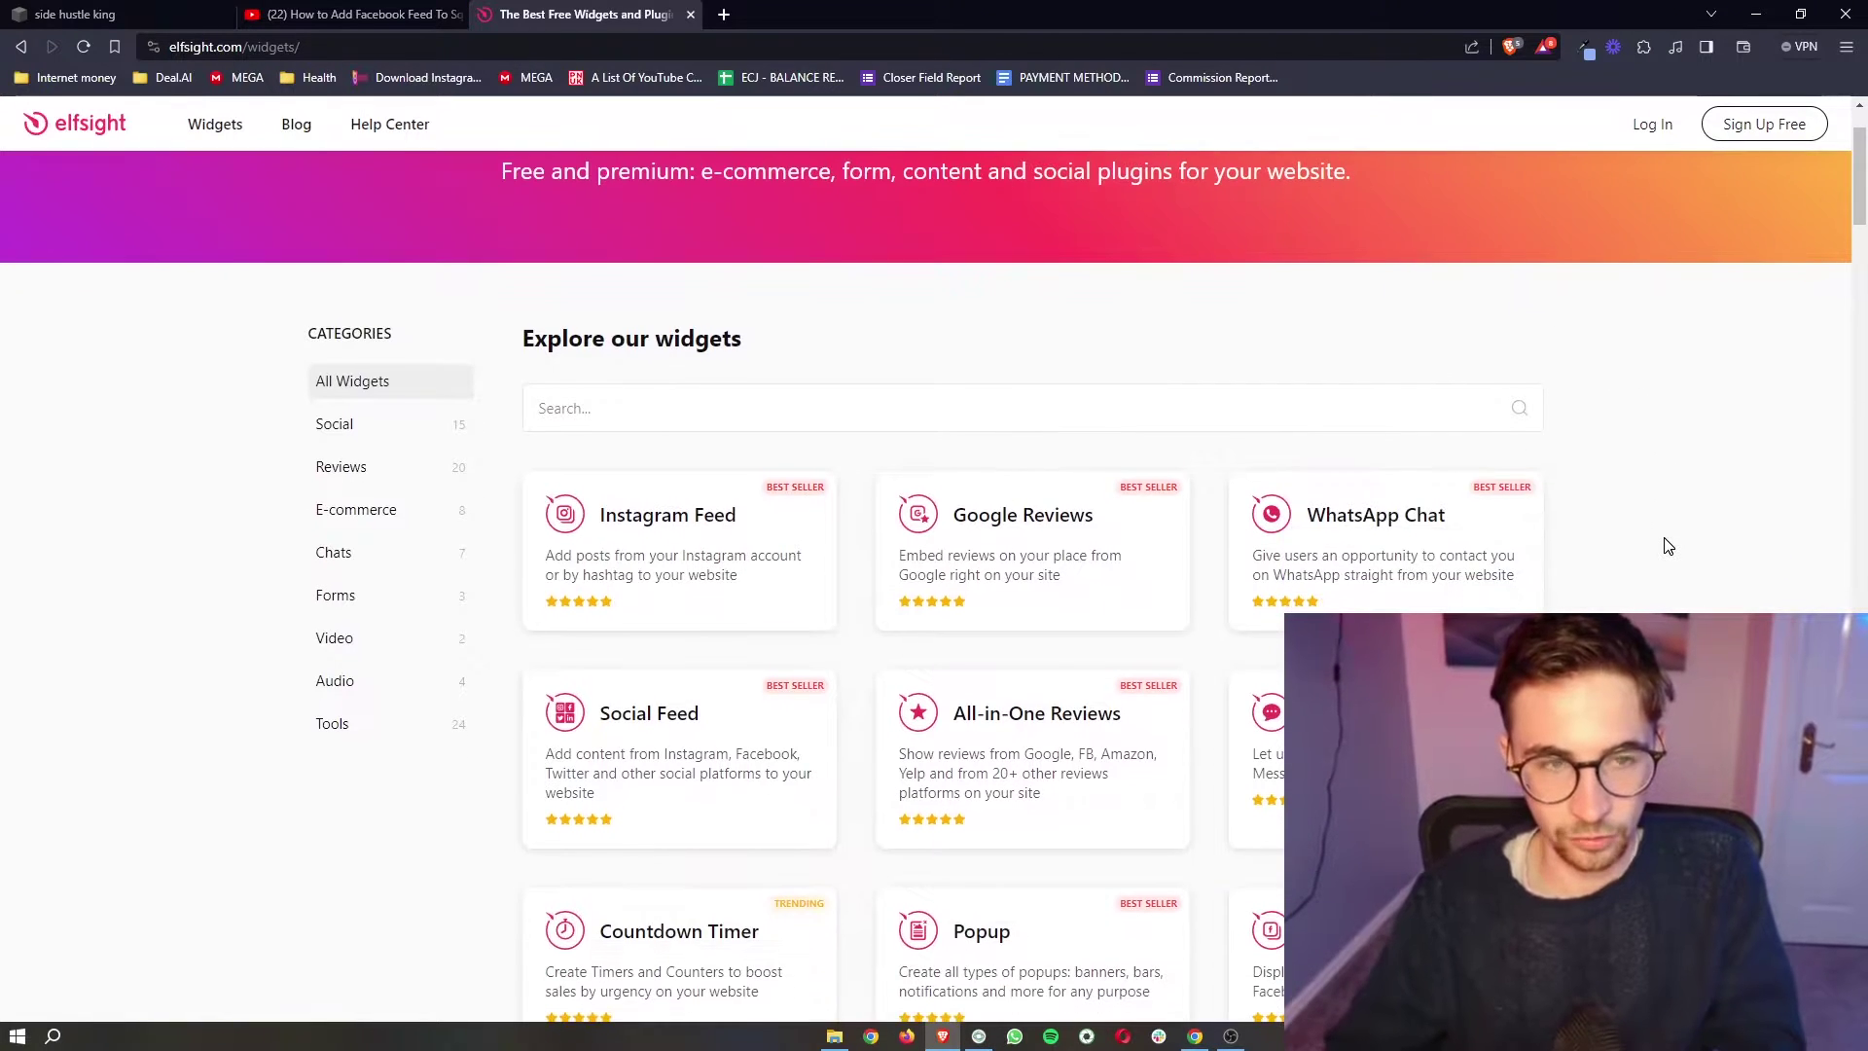
scroll(1168, 488, down, 12)
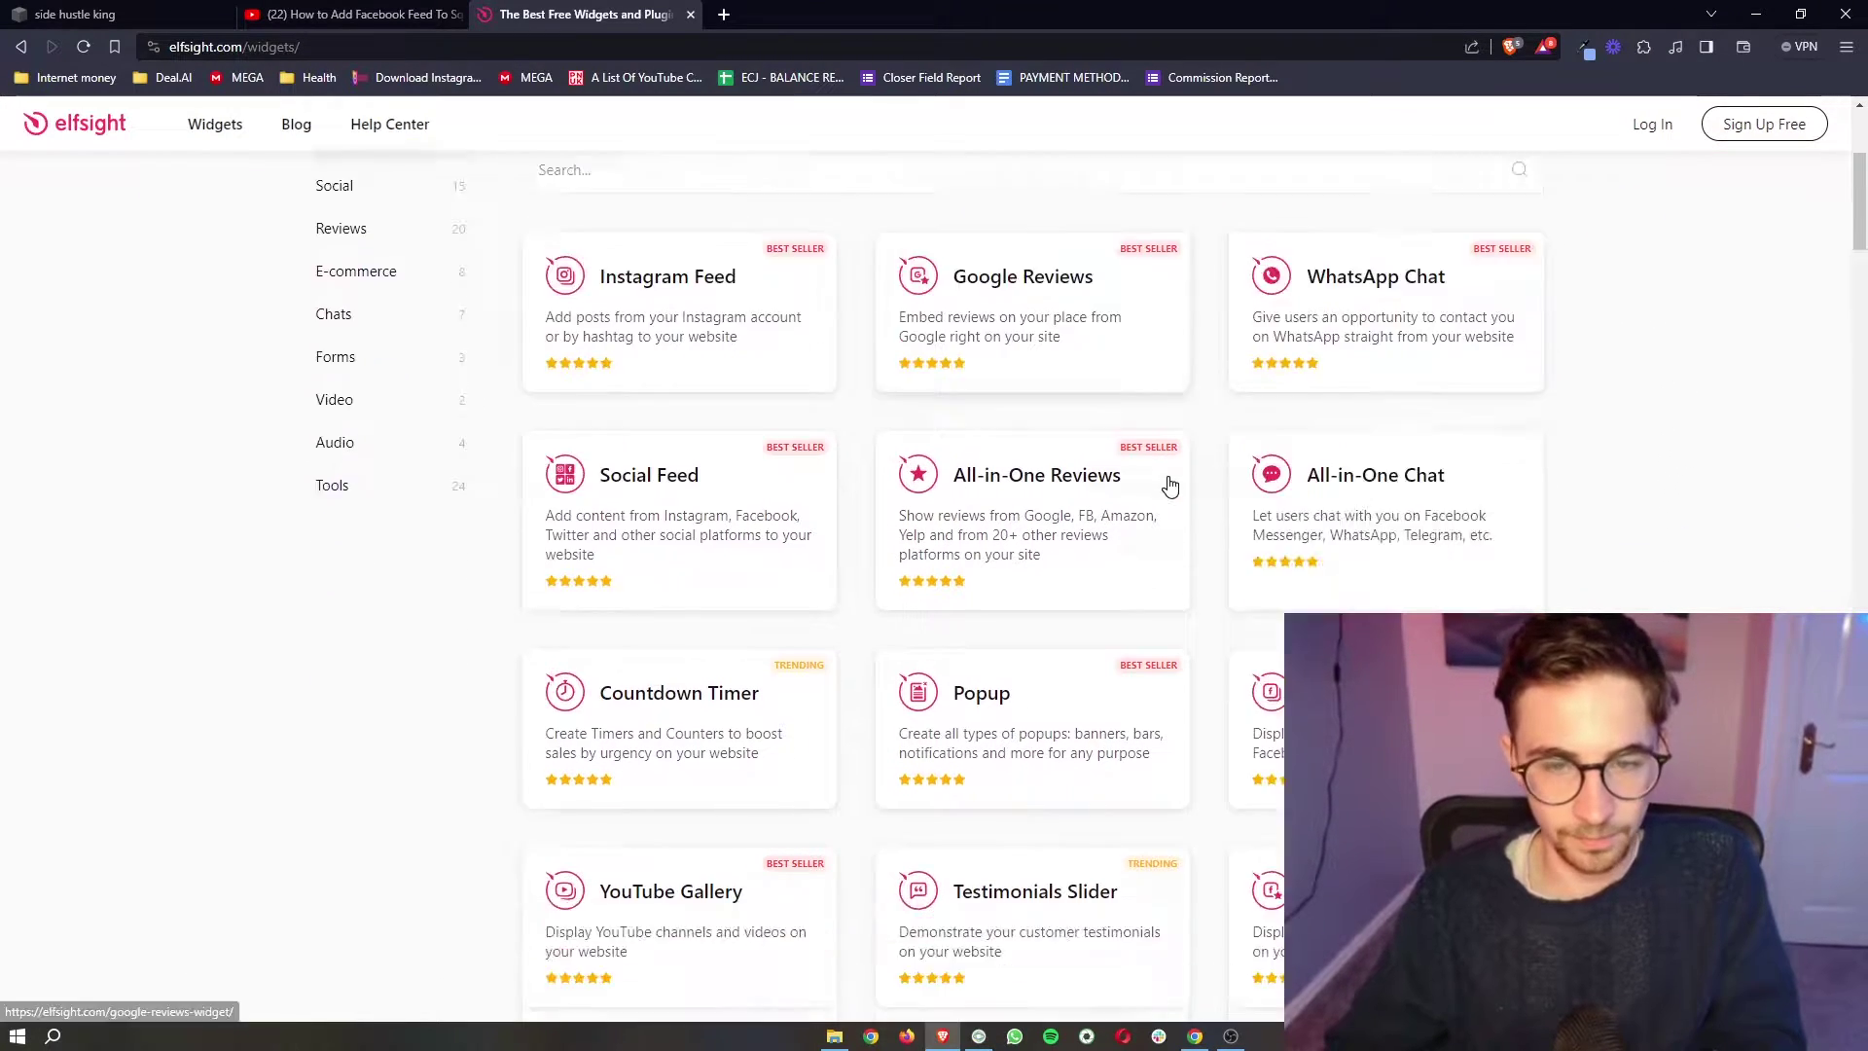
scroll(1194, 587, down, 12)
scroll(1265, 558, up, 20)
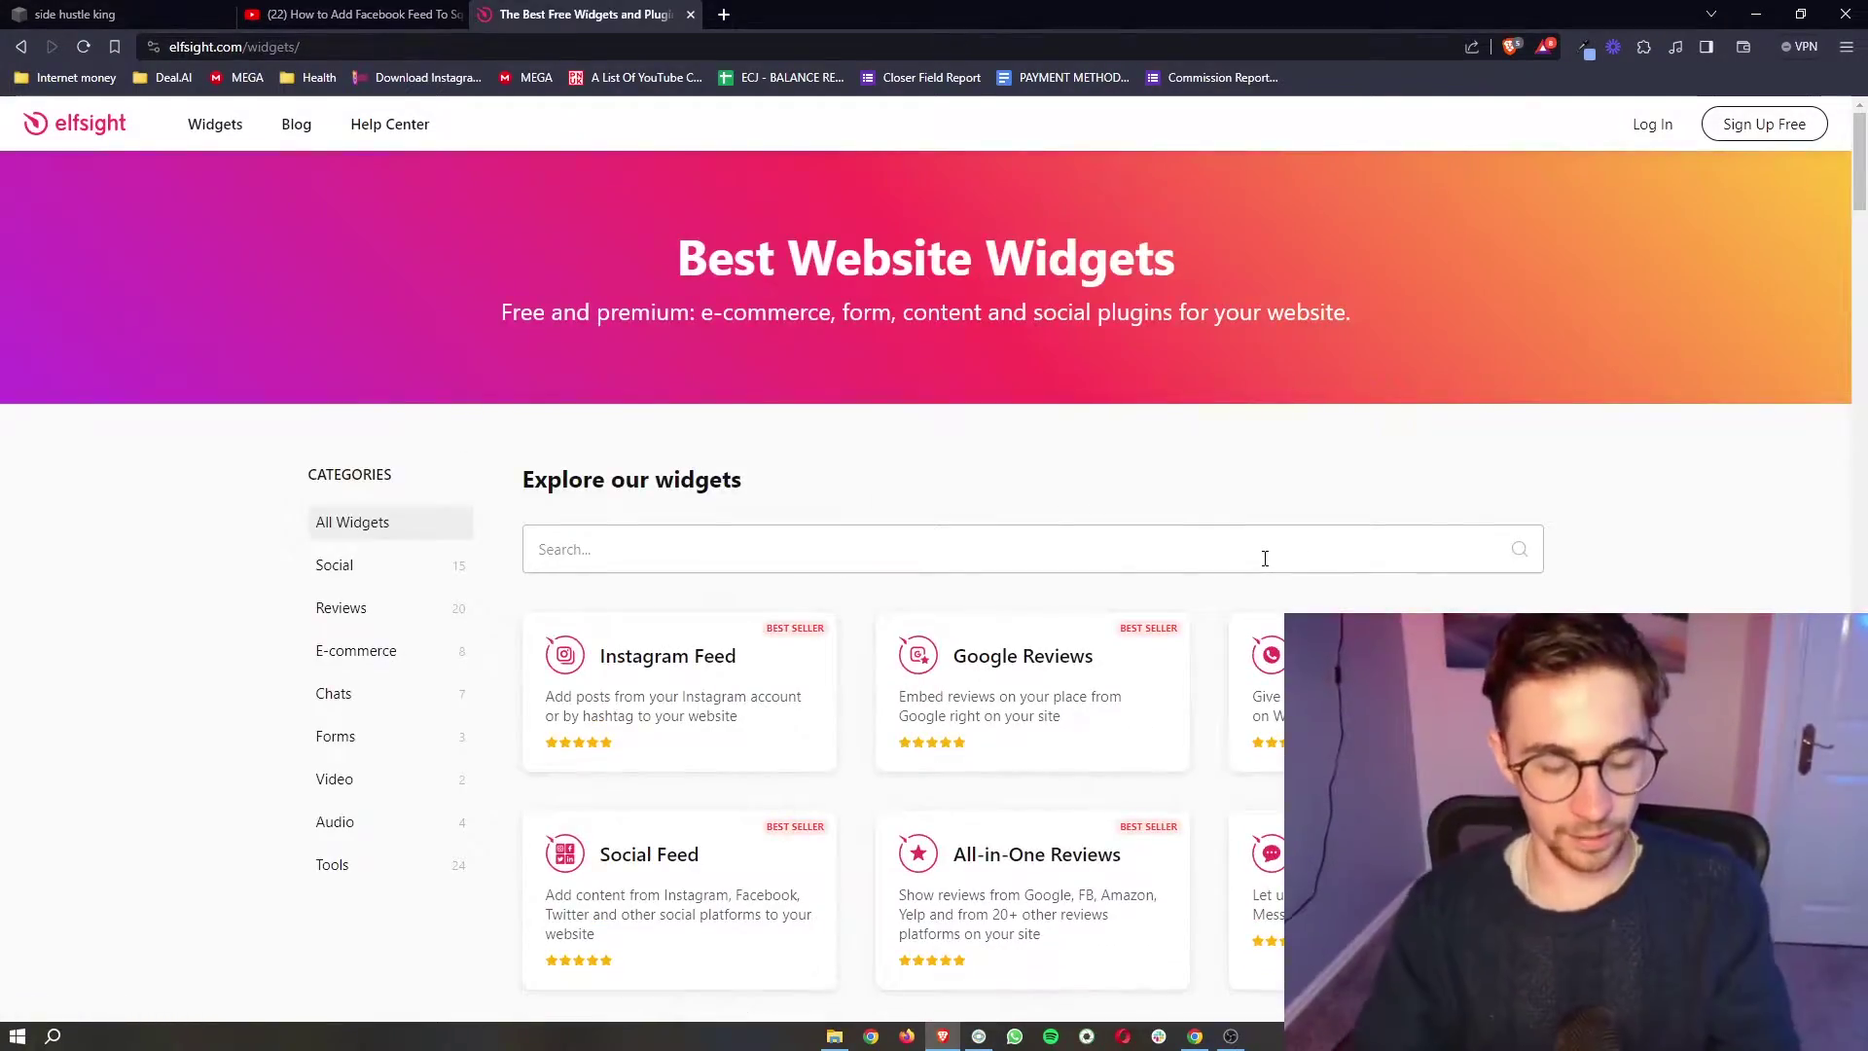
- Search the widget catalogue for 'res' to bring up Restaurant Menu
click(1265, 558)
text(res)
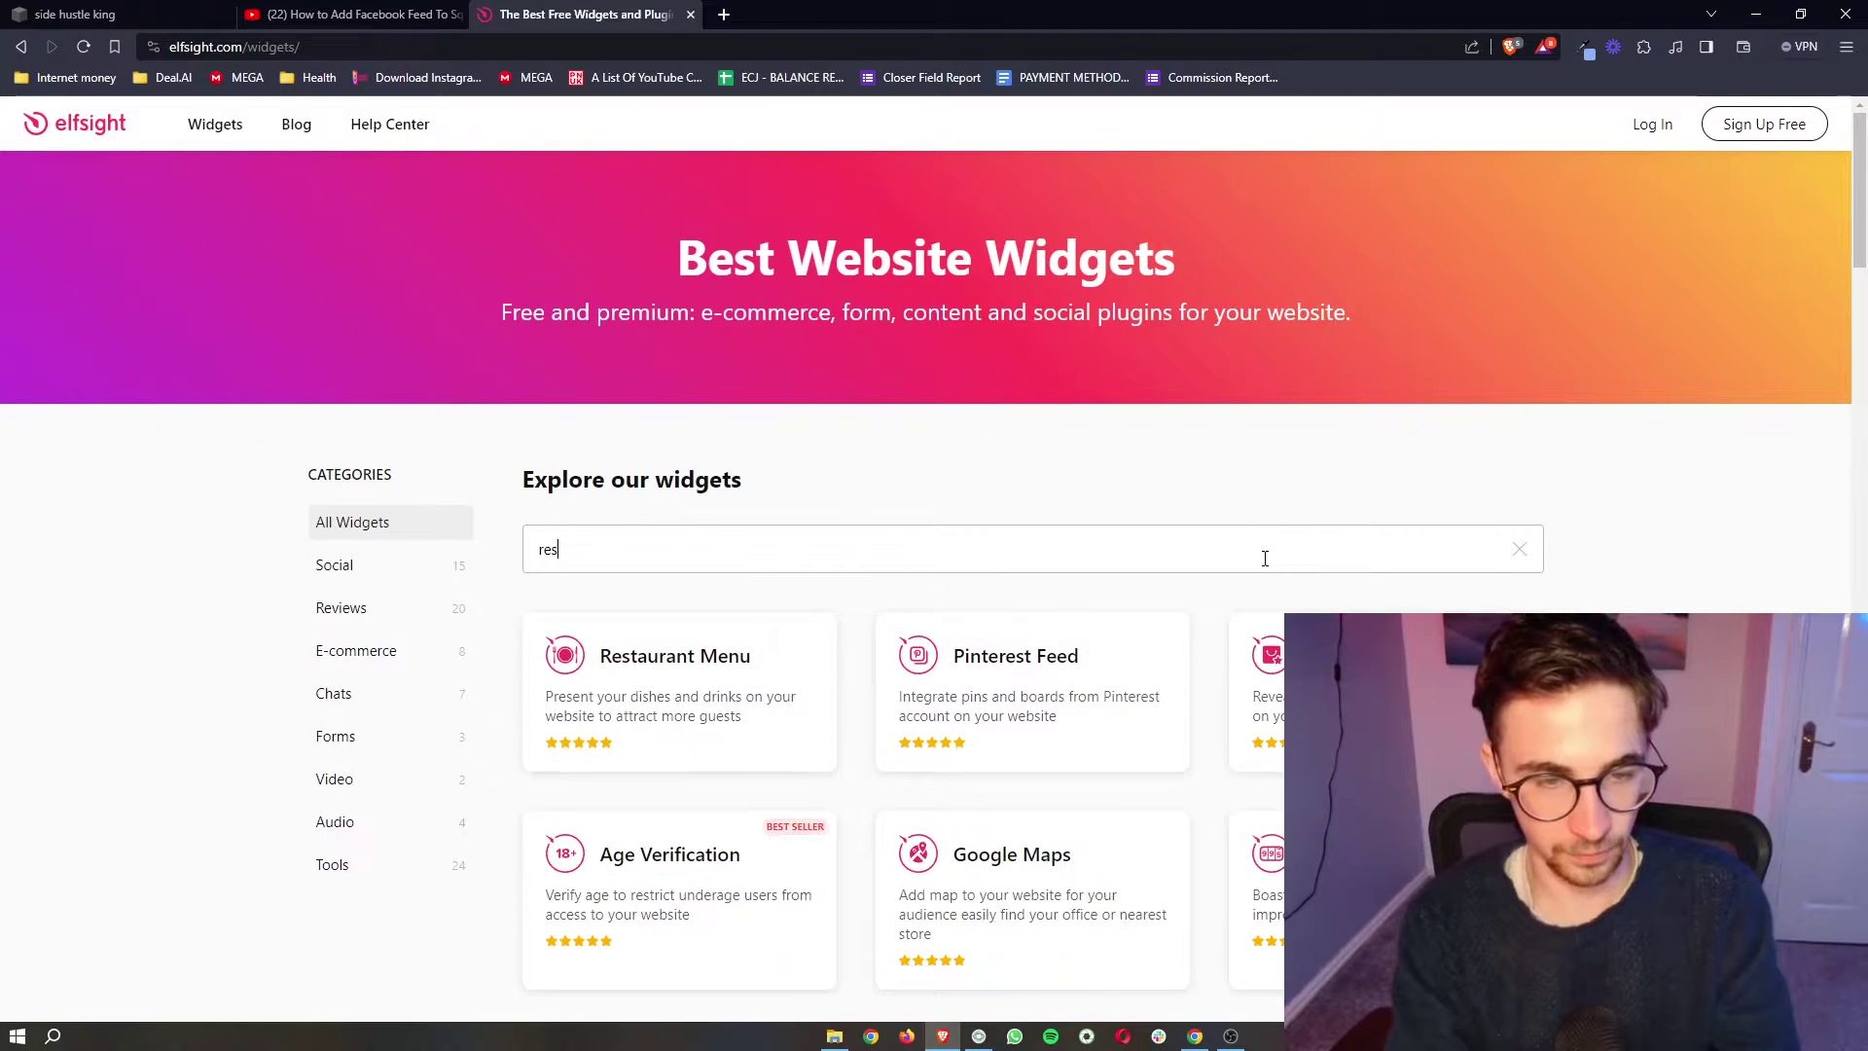
scroll(1016, 526, down, 2)
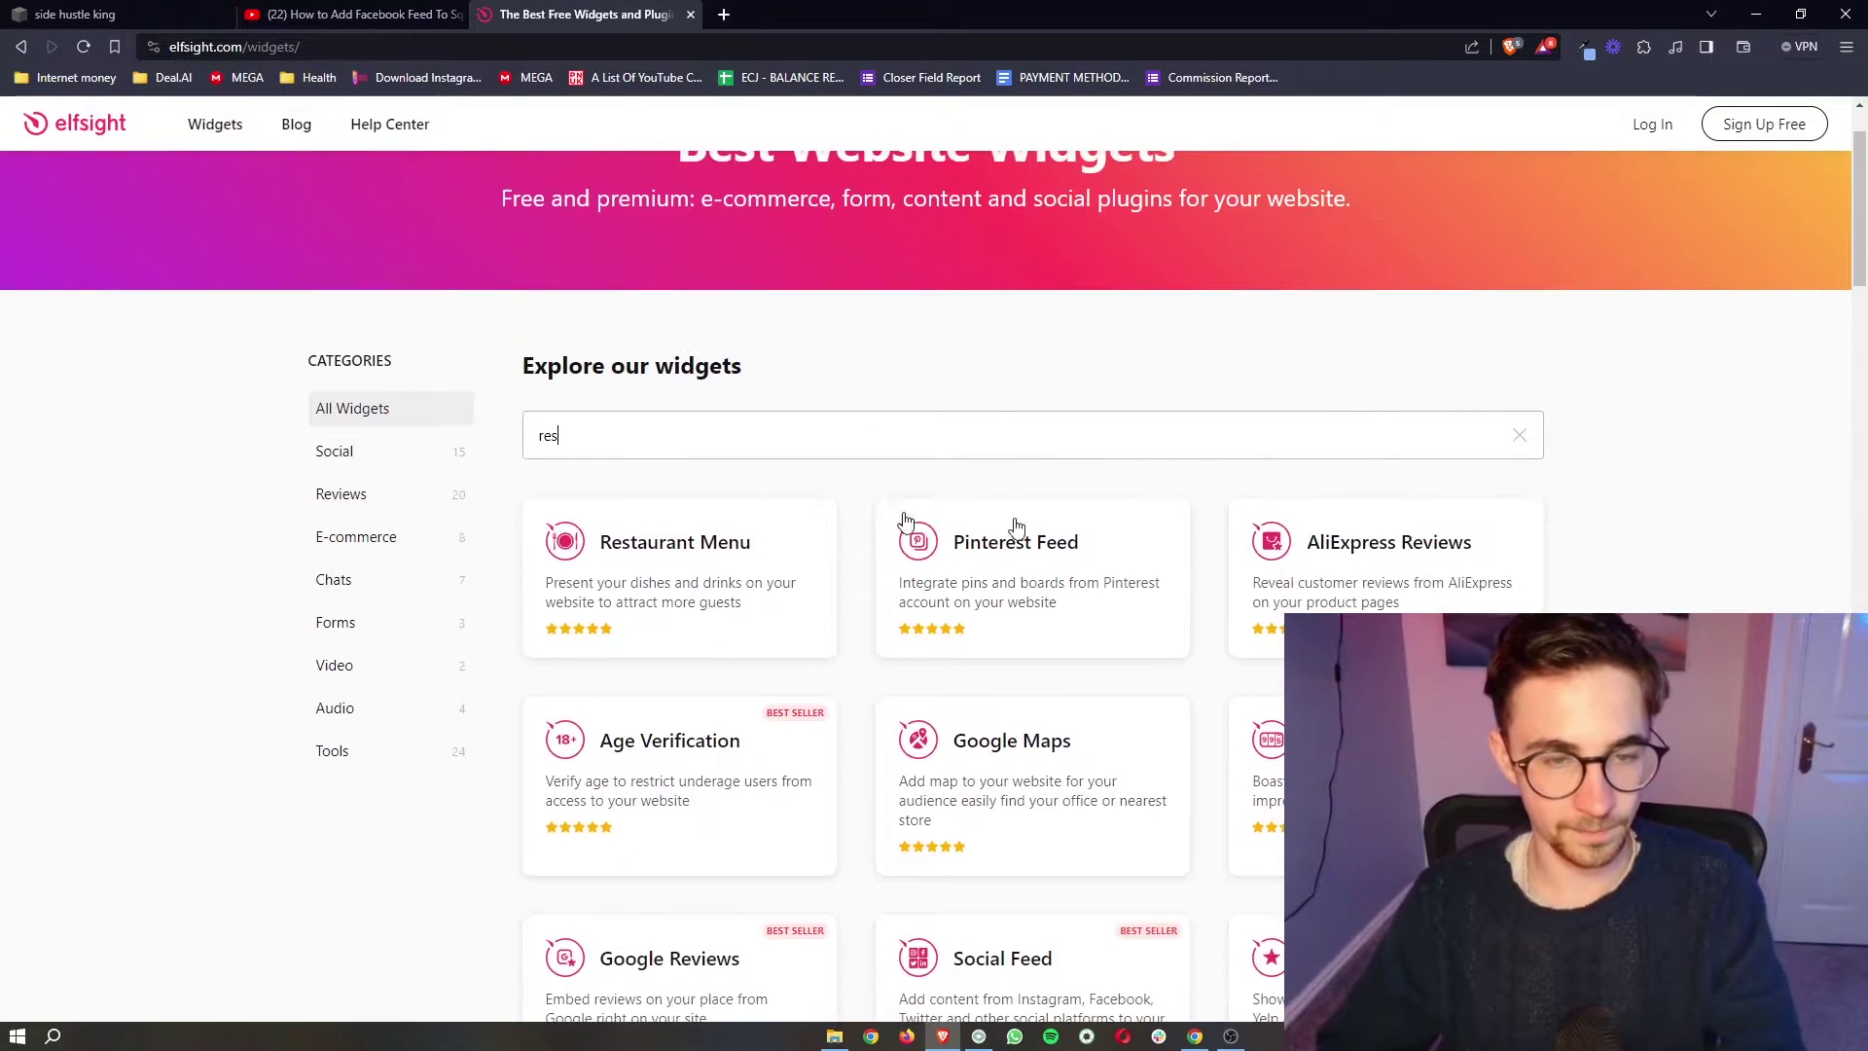
- Open the Restaurant Menu widget and preview the Family Restaurant, Coffee House, Healthy Restaurant and Cocktail Bar templates
click(671, 553)
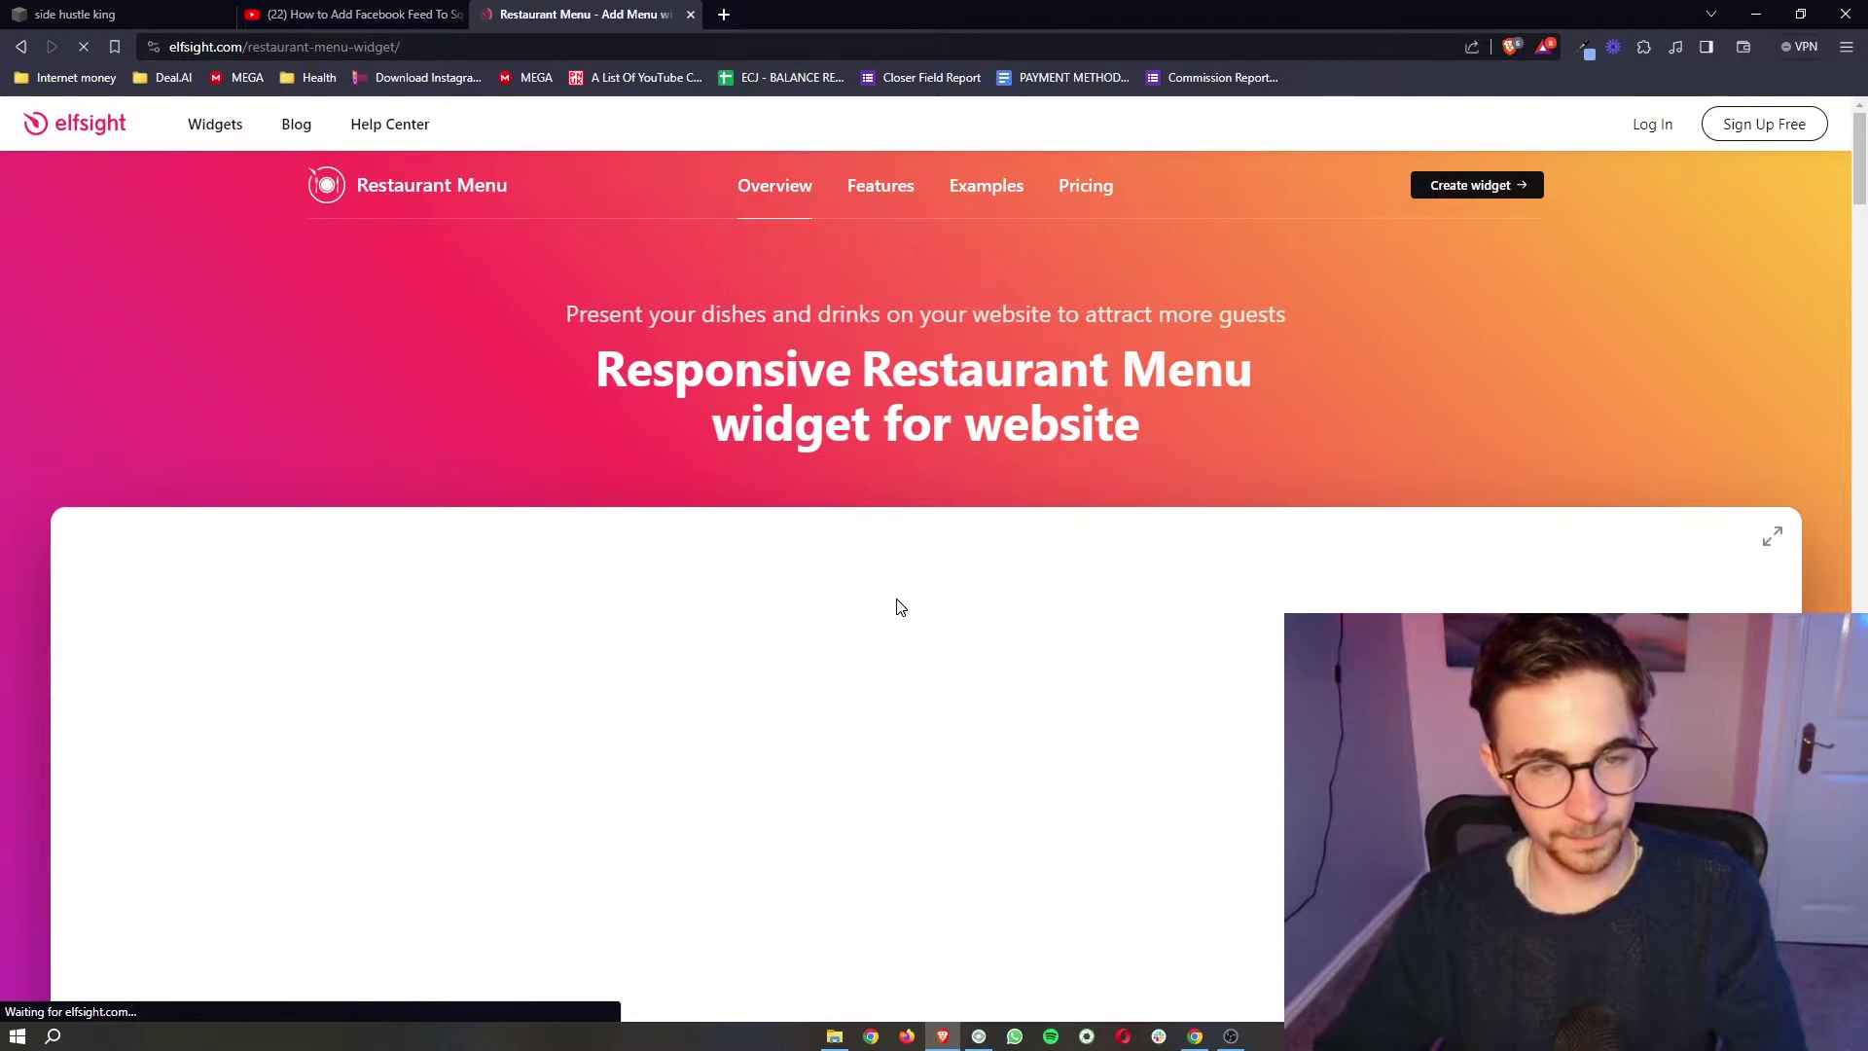
scroll(900, 608, down, 3)
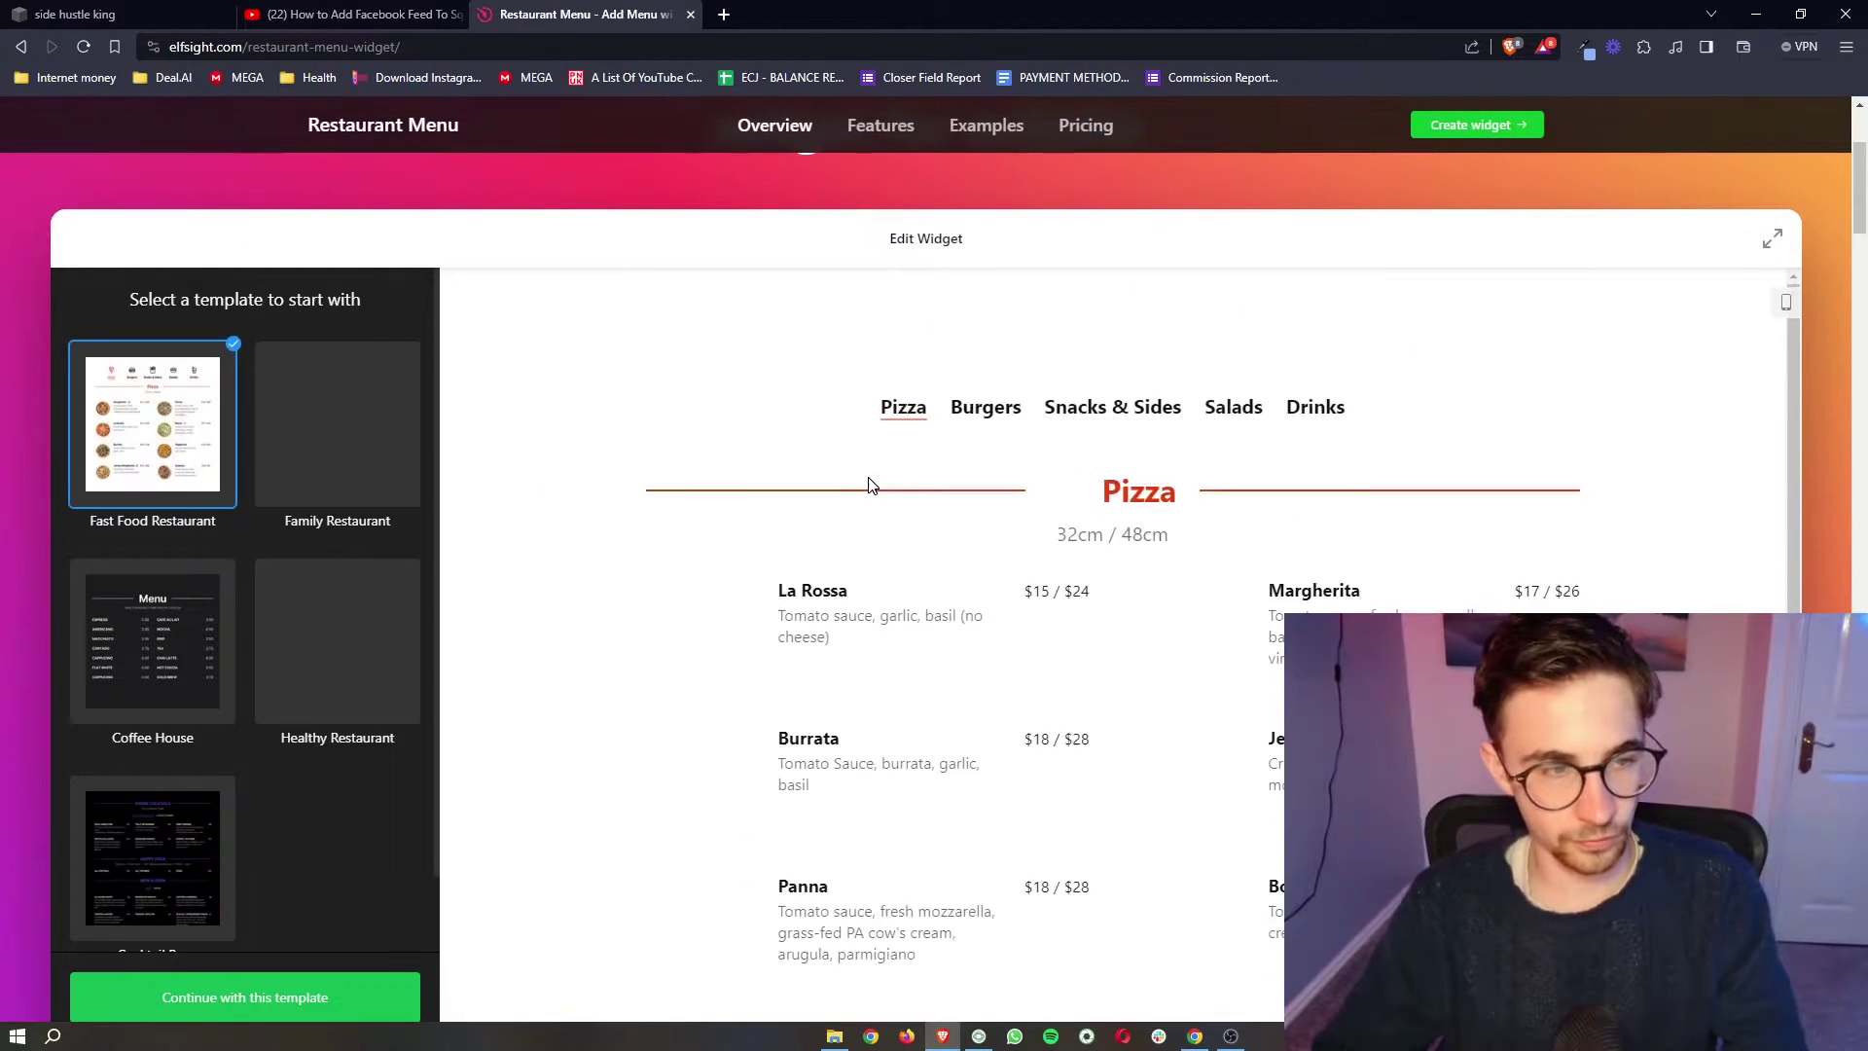
click(338, 424)
click(153, 640)
click(338, 640)
click(170, 799)
click(345, 696)
- Compare the Fast Food, Family and Healthy Restaurant templates, then choose Coffee House
scroll(195, 633, down, 1)
click(153, 598)
click(152, 431)
click(338, 408)
scroll(389, 672, down, 1)
click(322, 594)
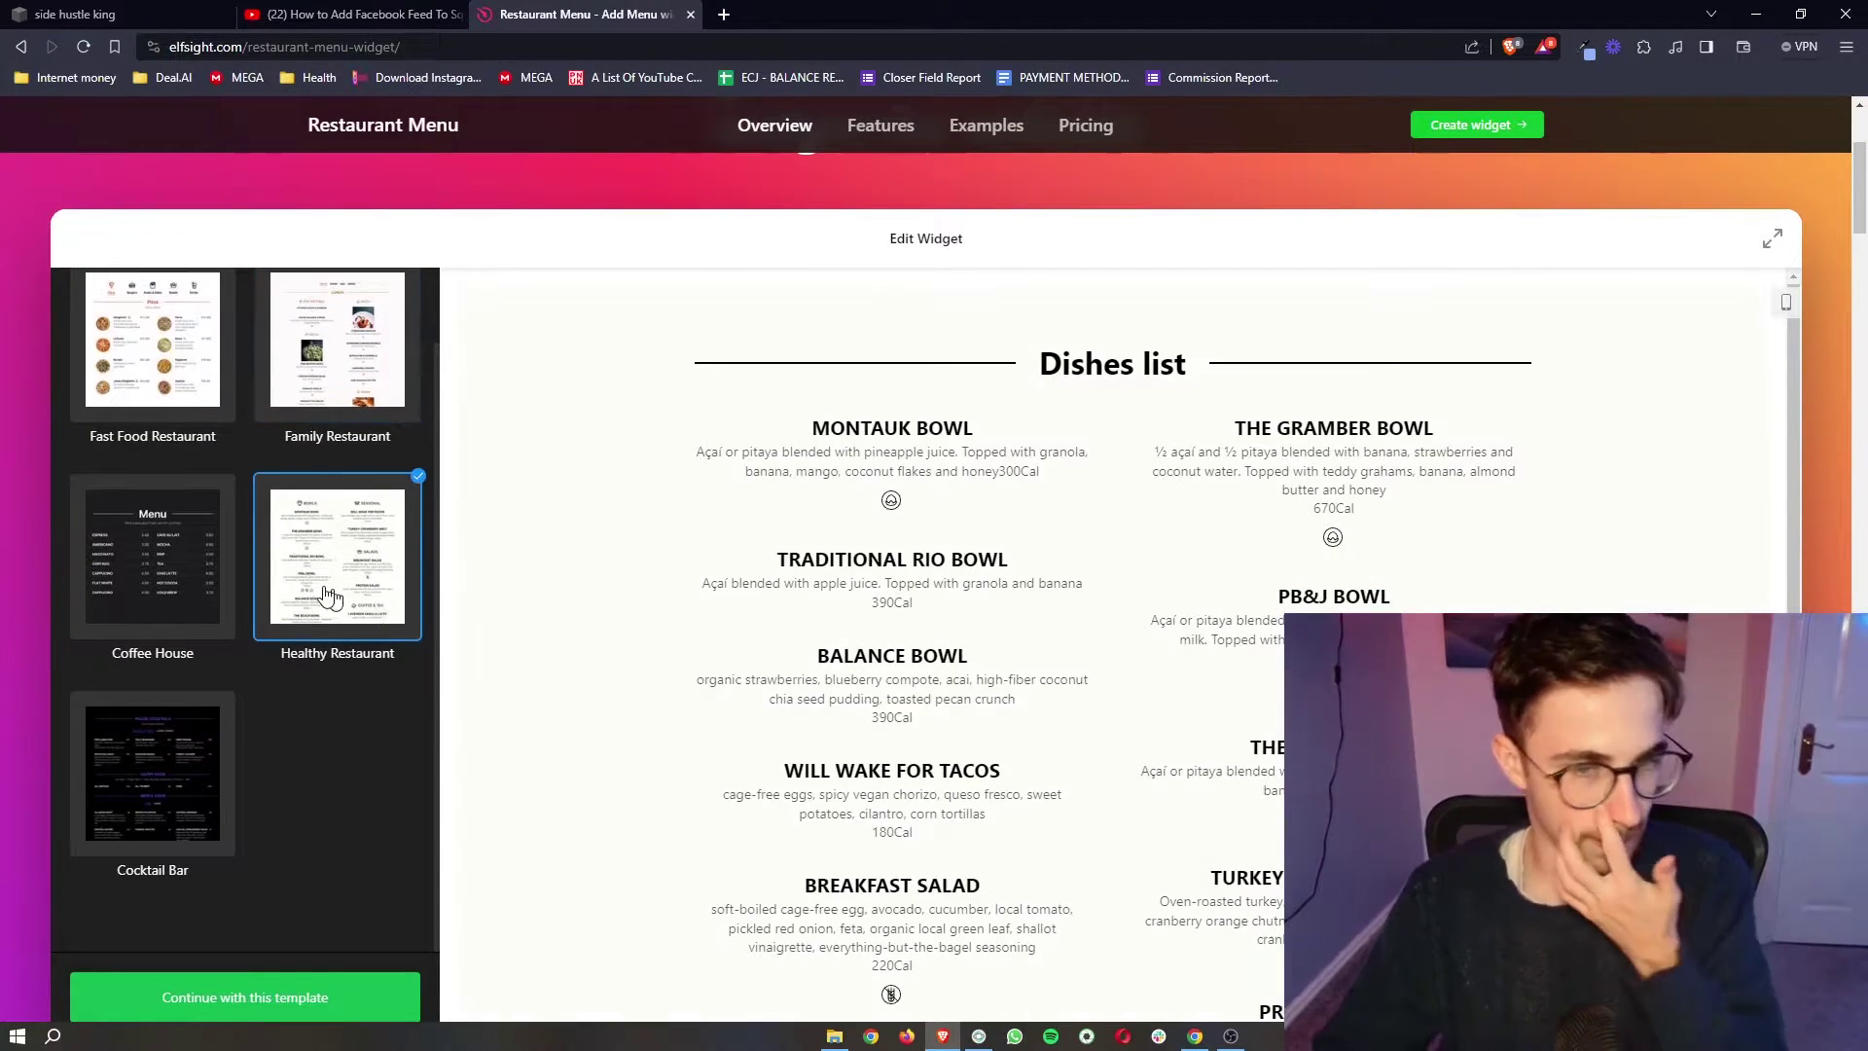
click(137, 588)
scroll(704, 685, down, 1)
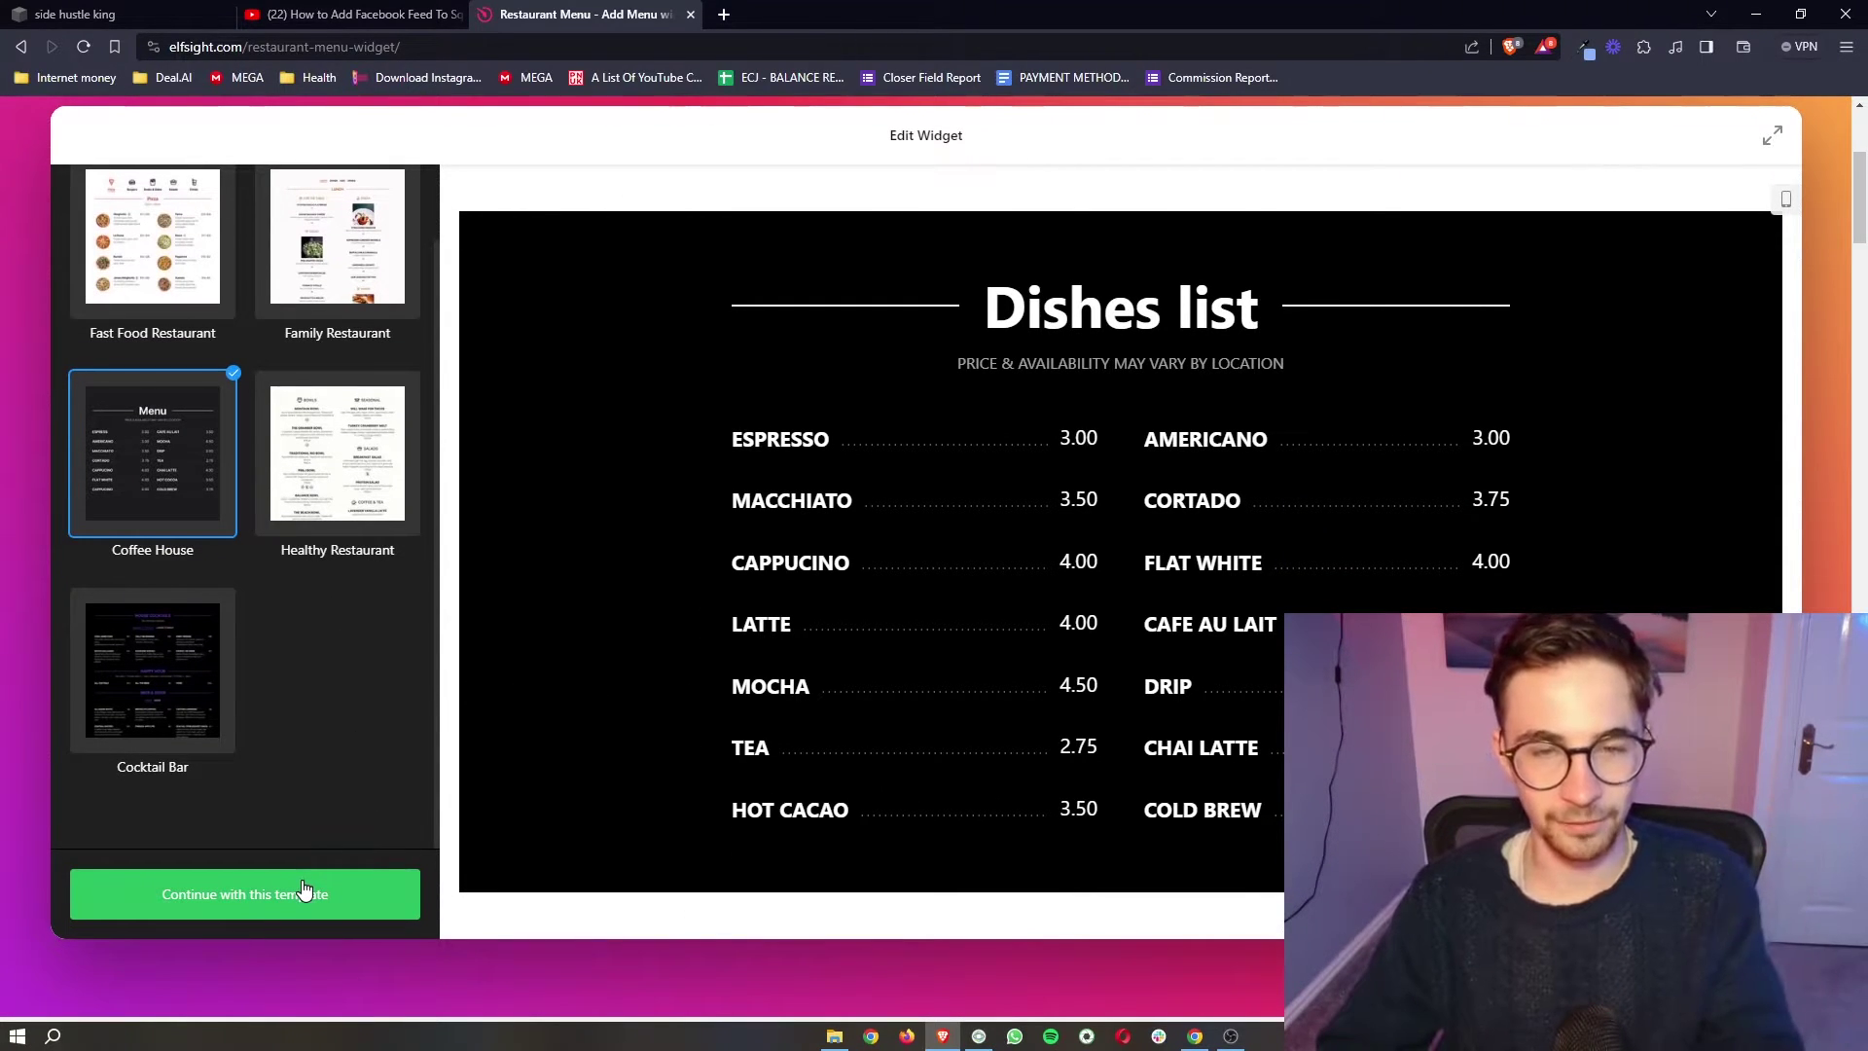
- Continue with the Coffee House template and open the ESPRESSO item in the Dishes list
click(256, 908)
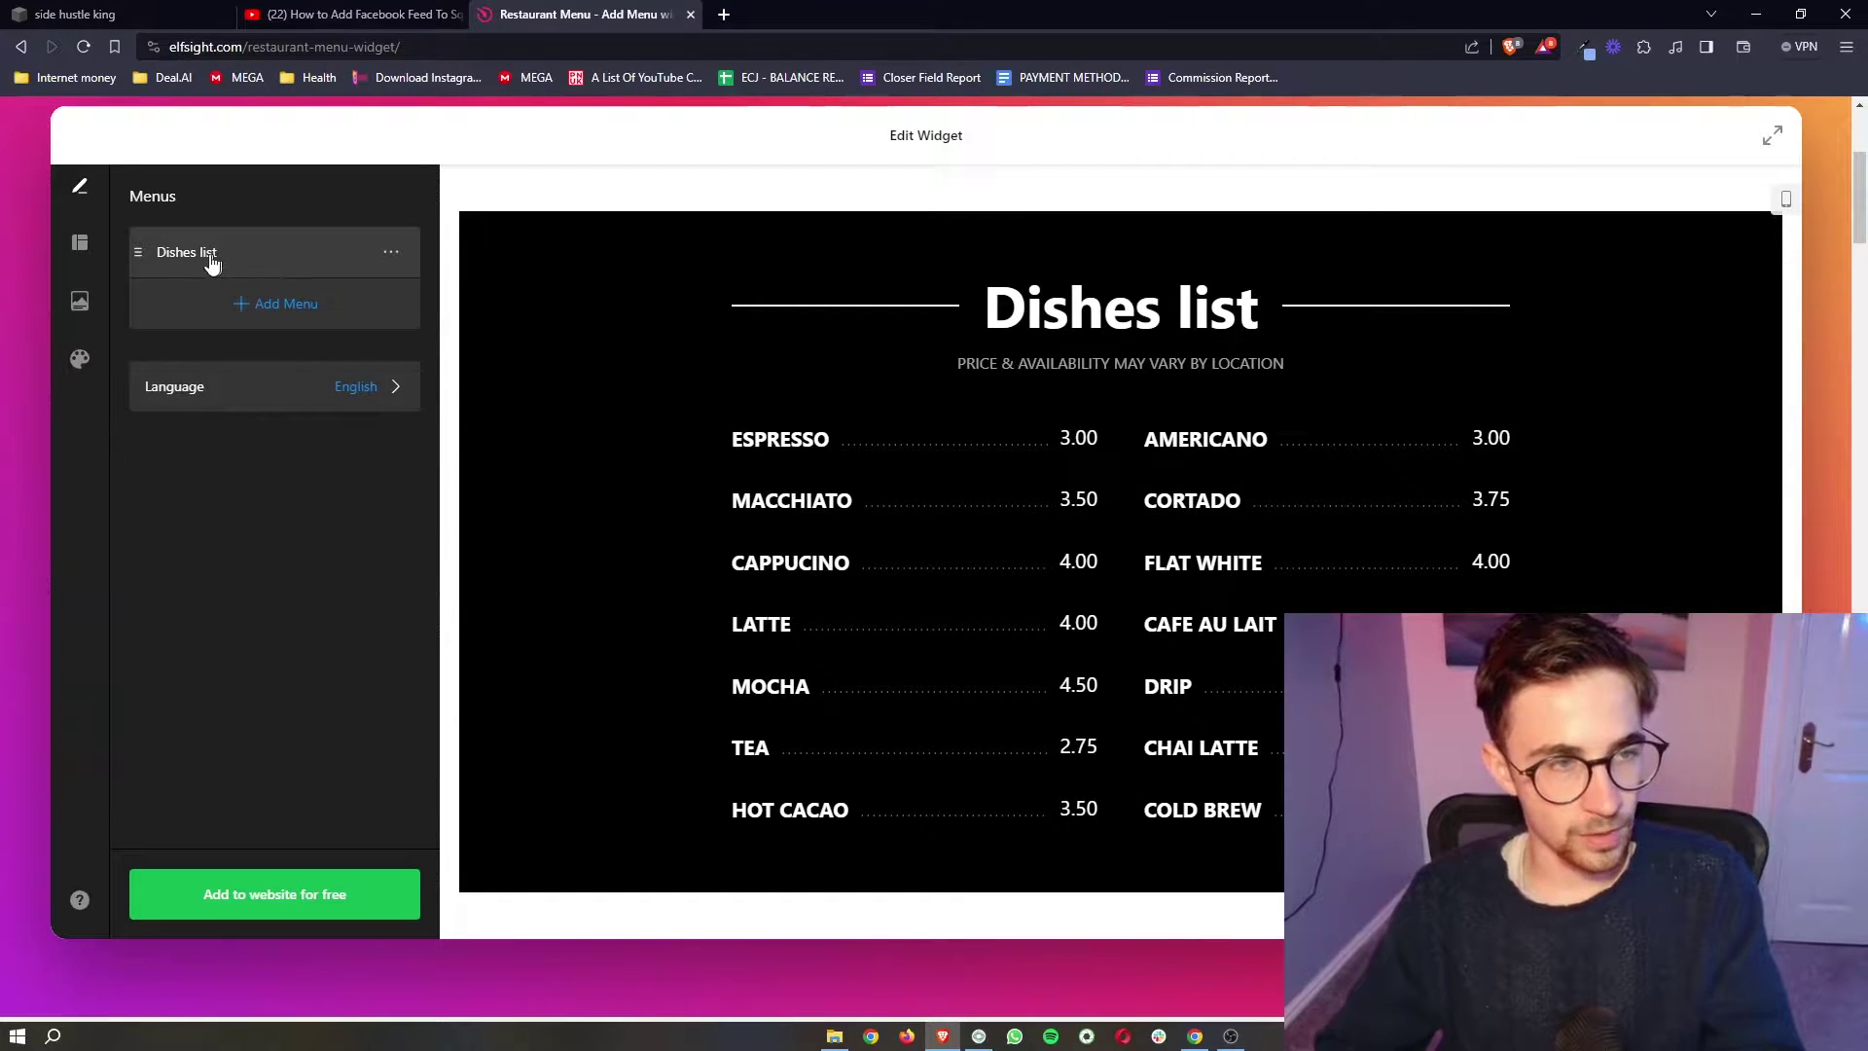
click(228, 261)
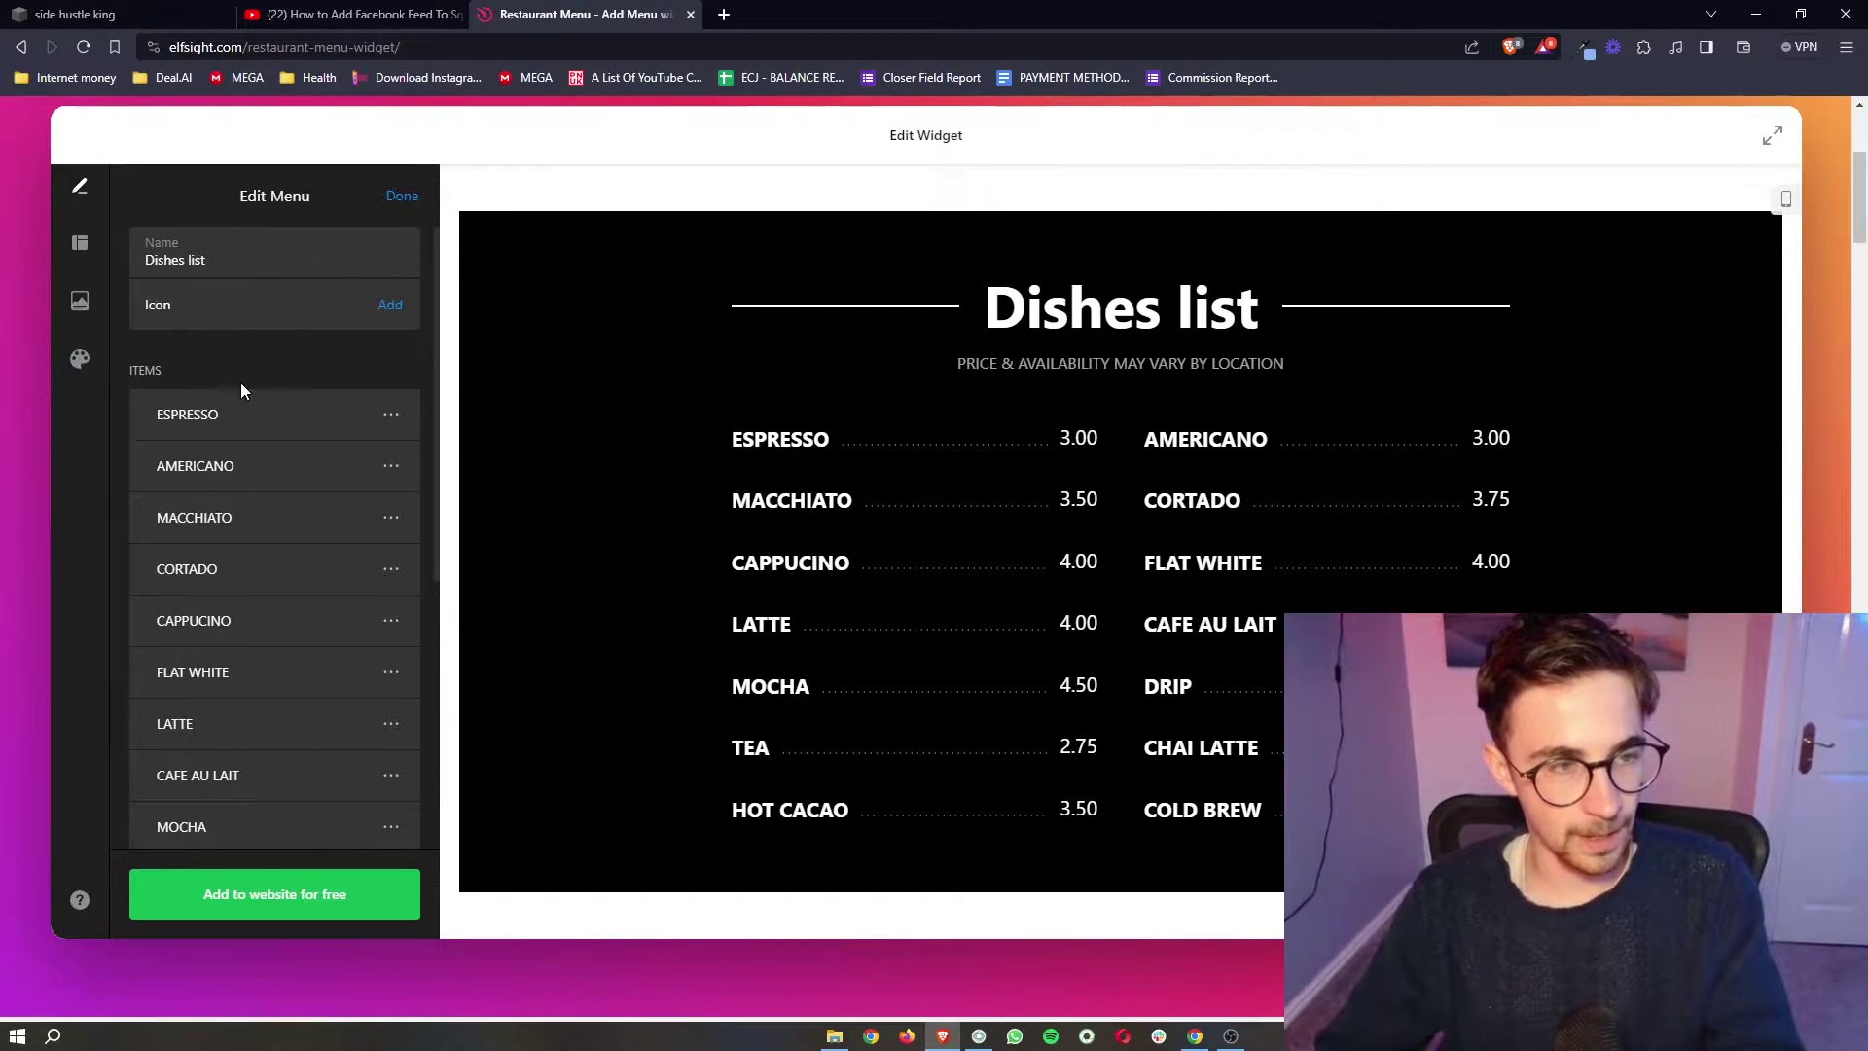
scroll(268, 446, down, 1)
scroll(277, 457, down, 1)
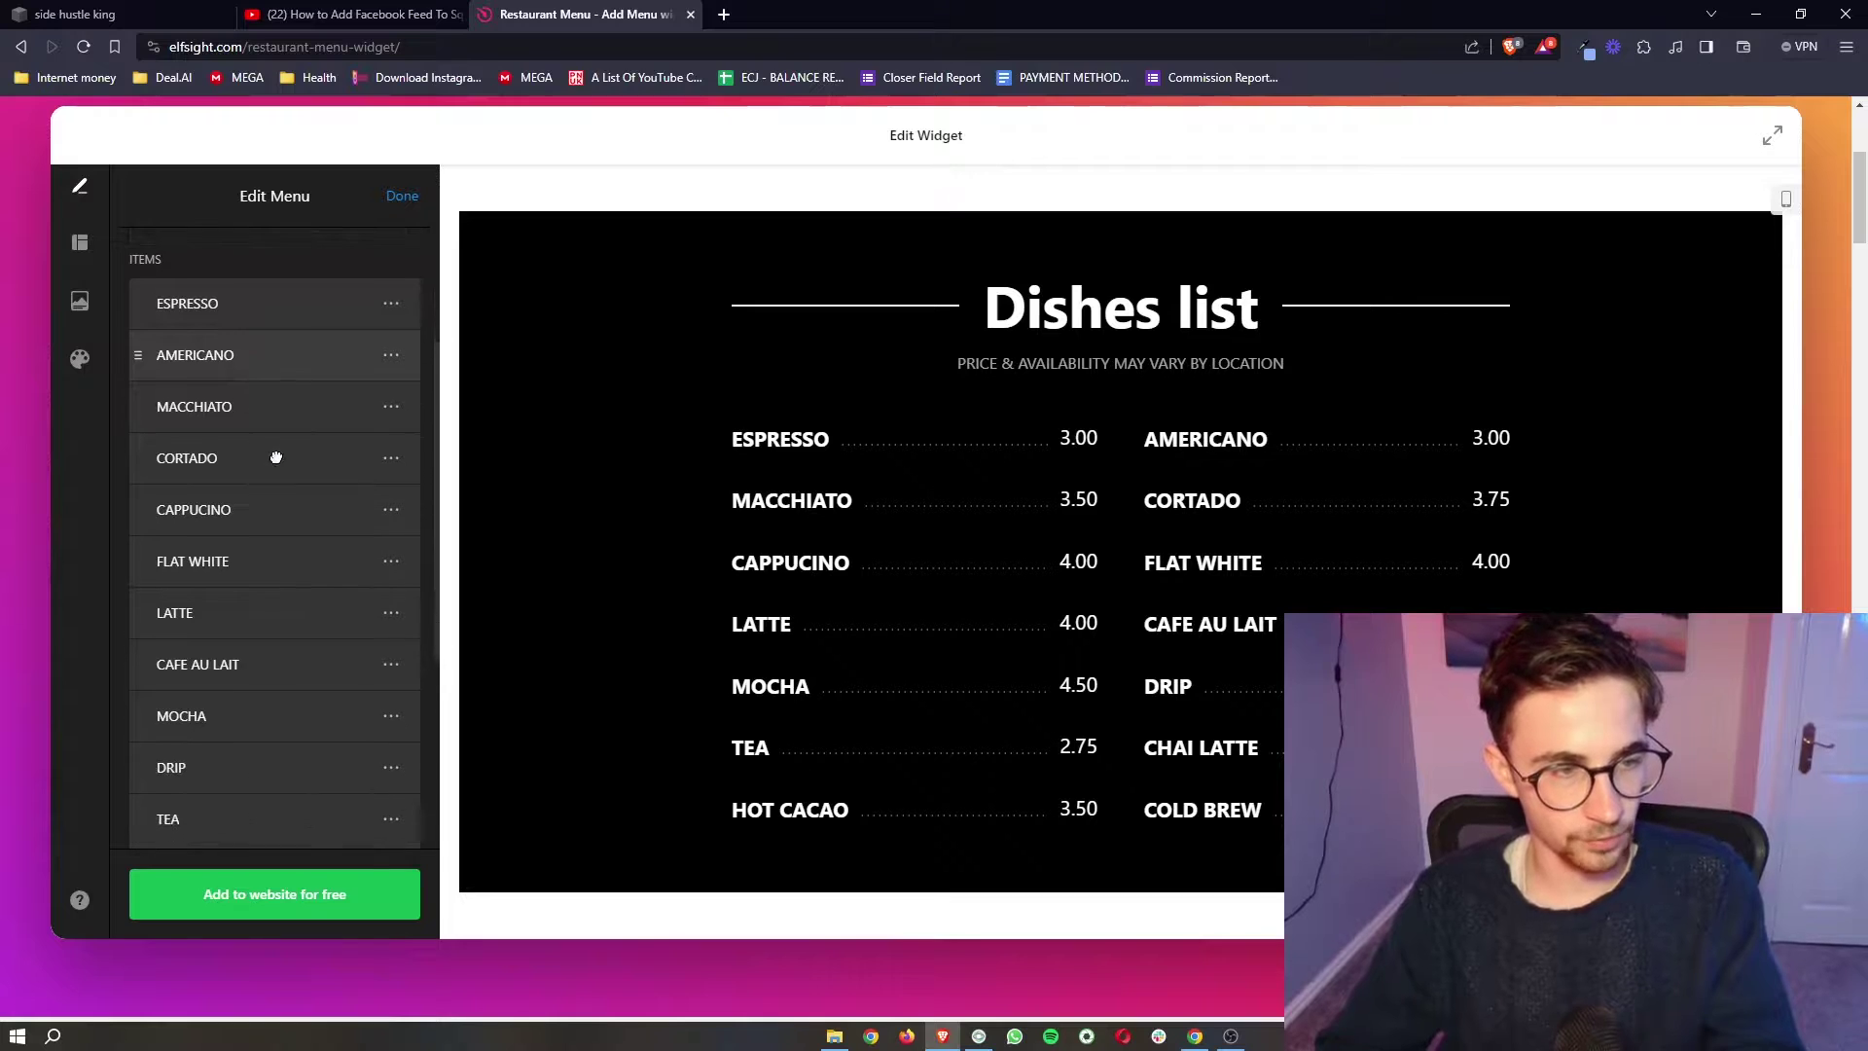
click(288, 320)
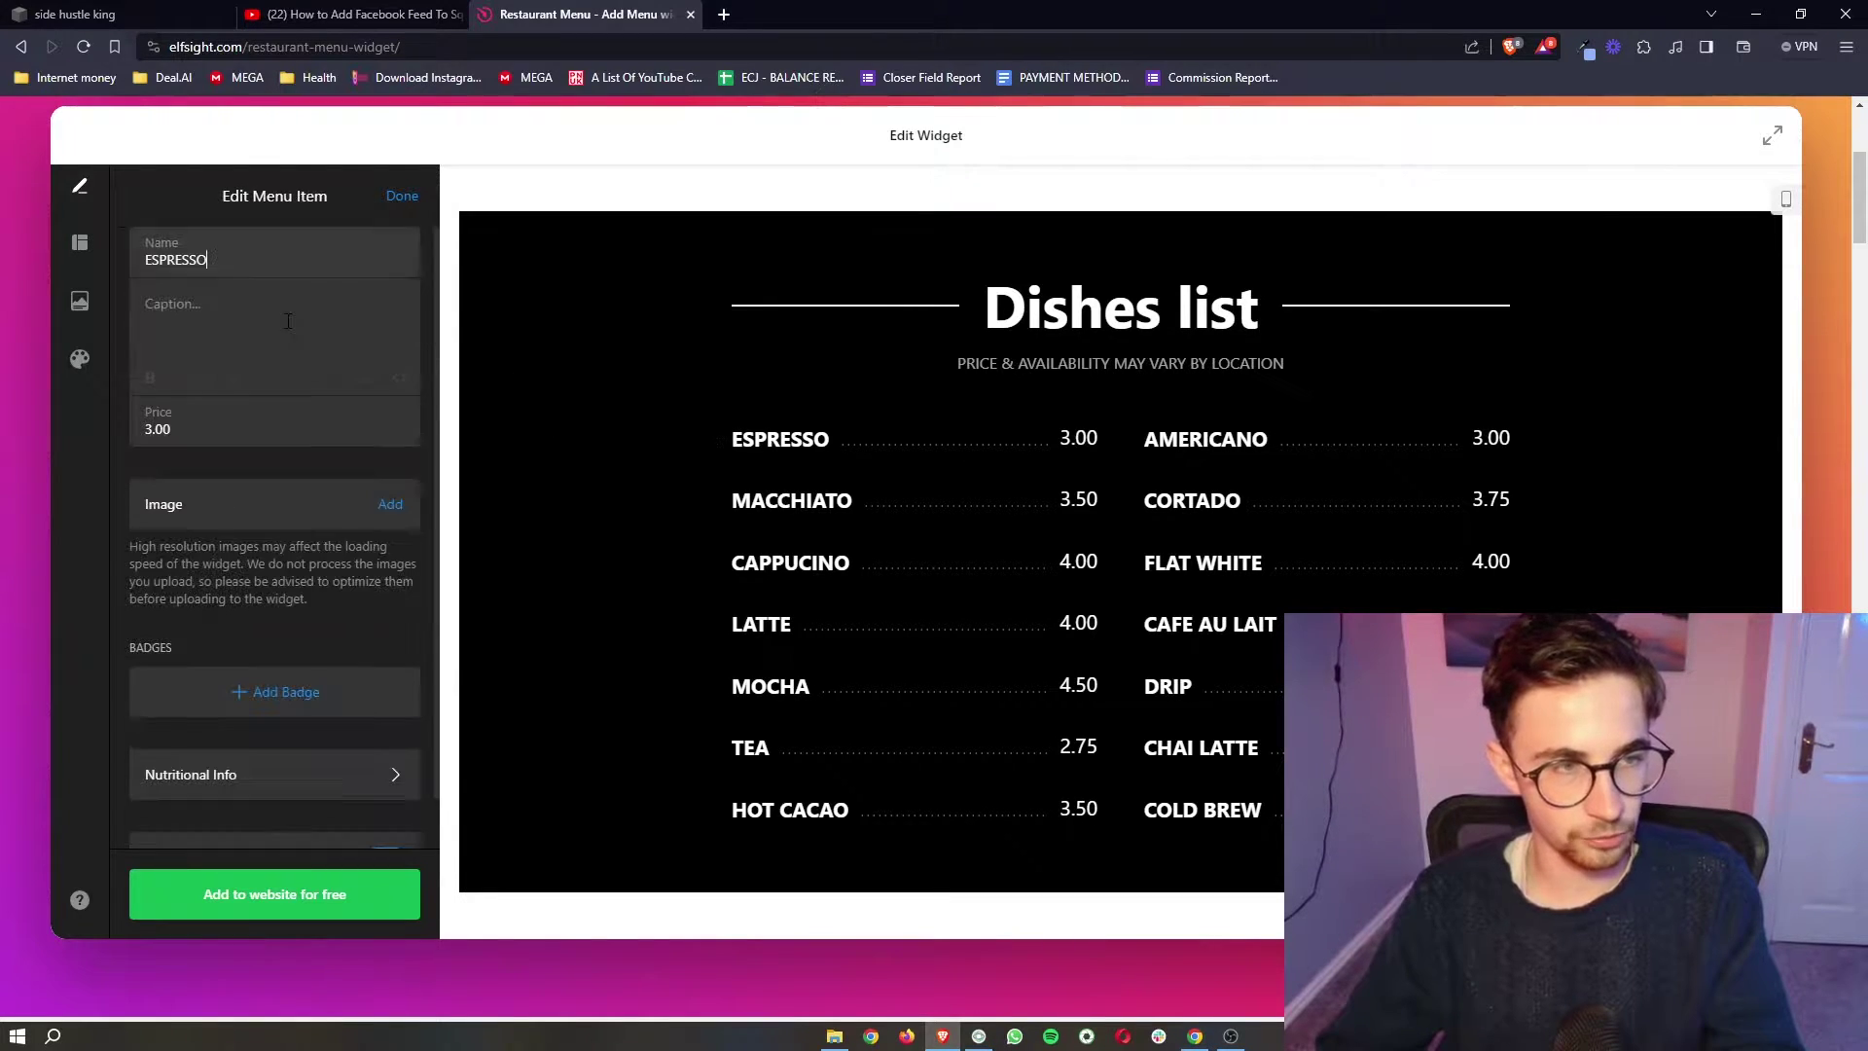
- Rename the item to ESPRESSO XL and change its price from 3.00 to 5.00
double_click(195, 260)
click(249, 259)
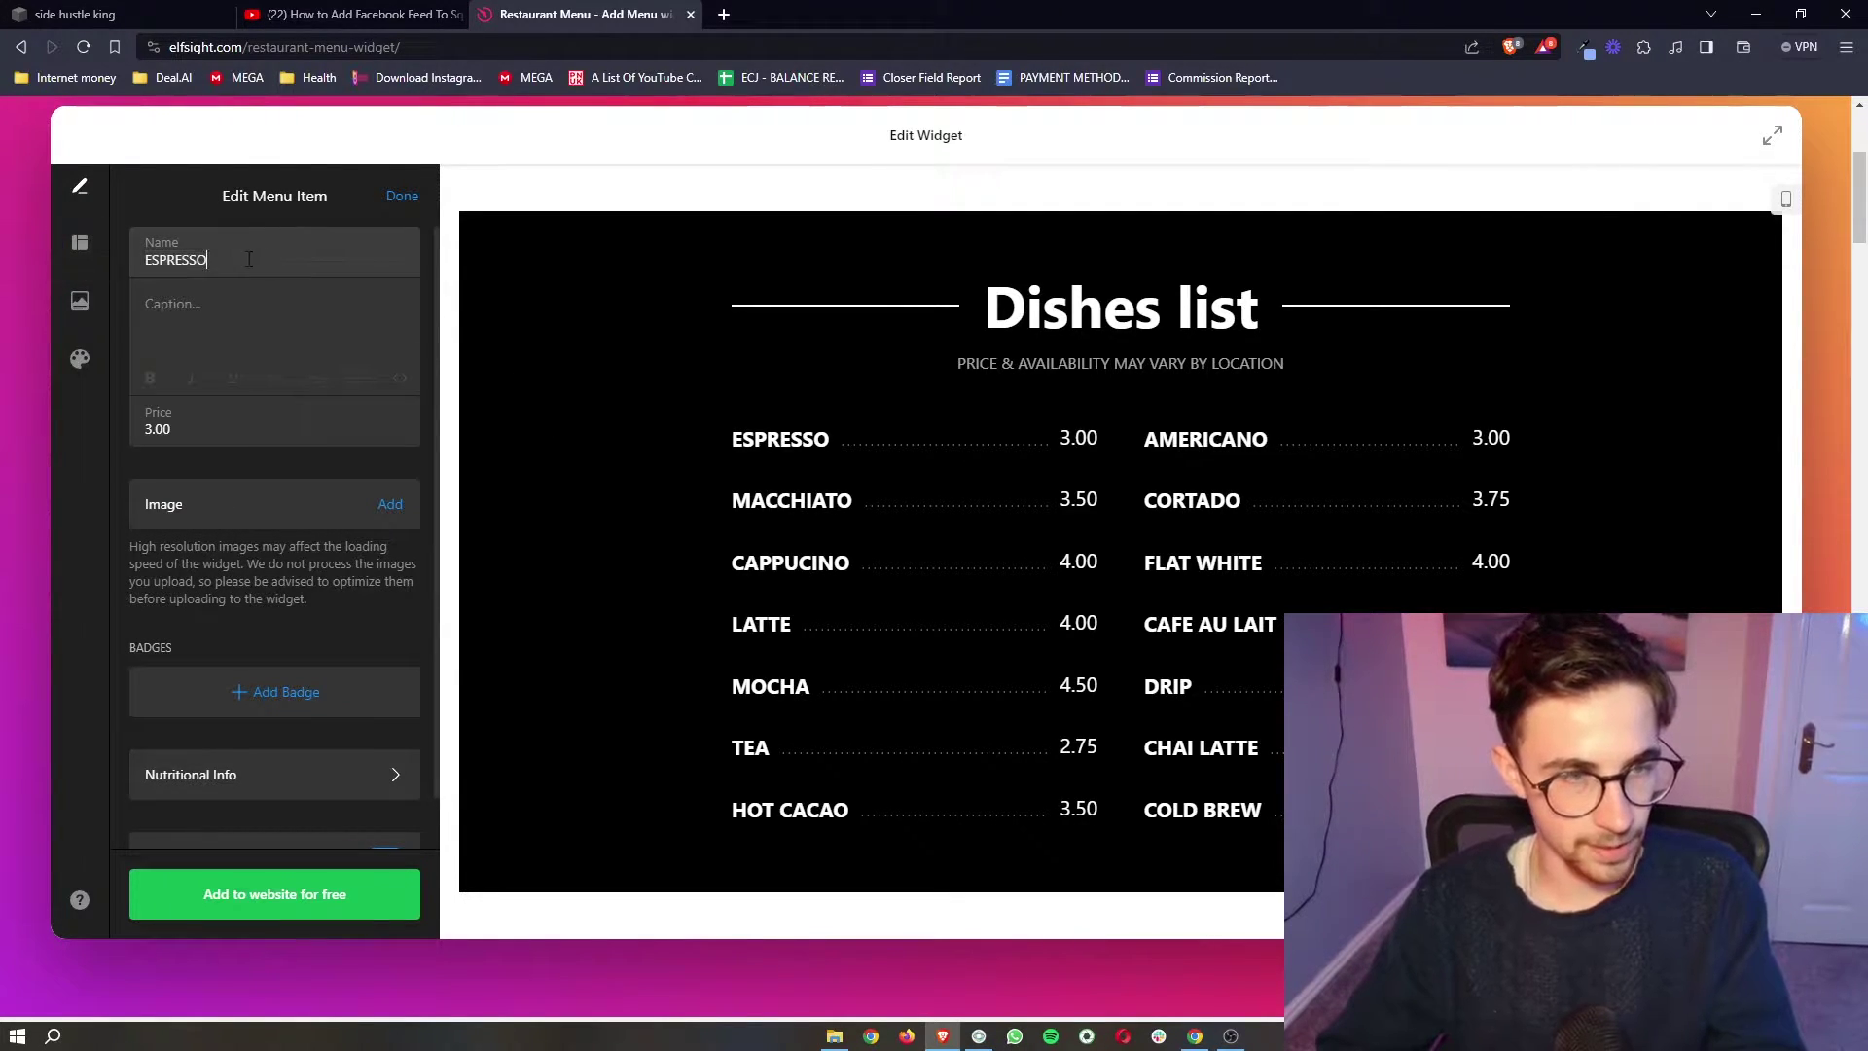
drag(221, 256, 131, 260)
click(224, 269)
key(Caps_Lock)
text(XL)
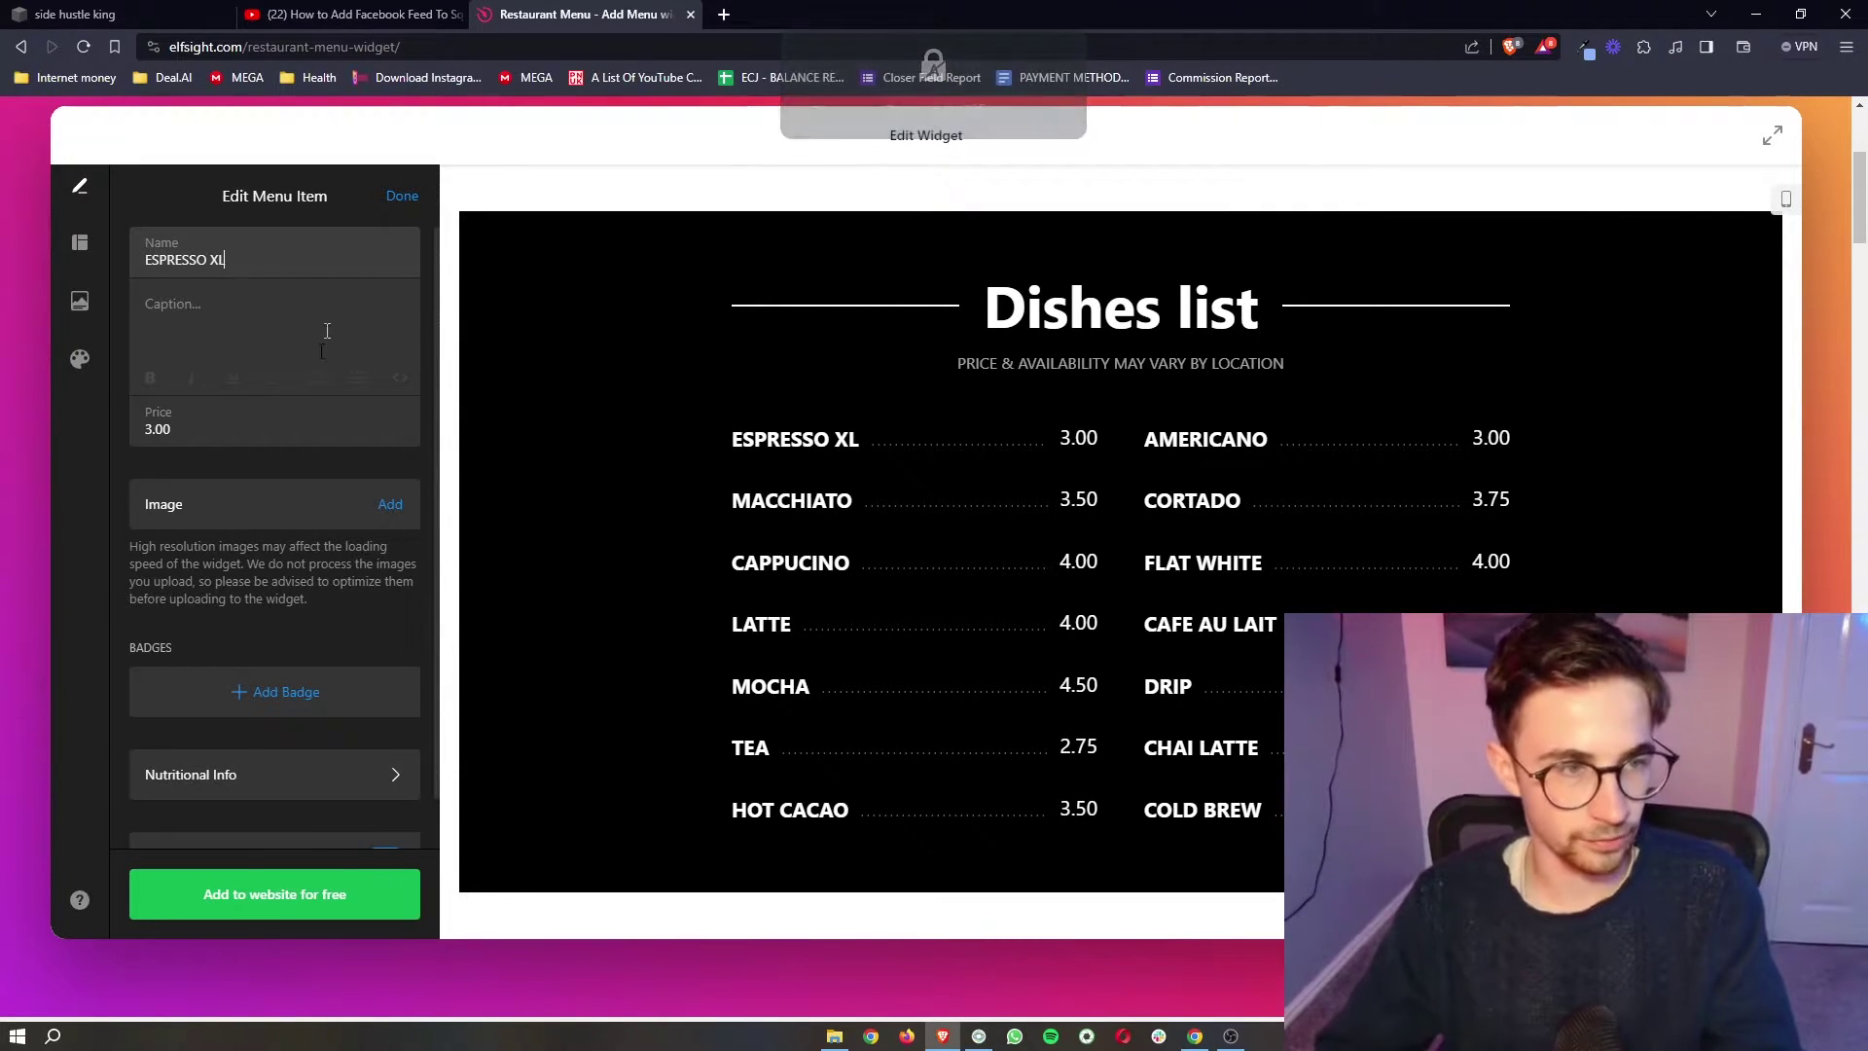
drag(185, 430, 121, 429)
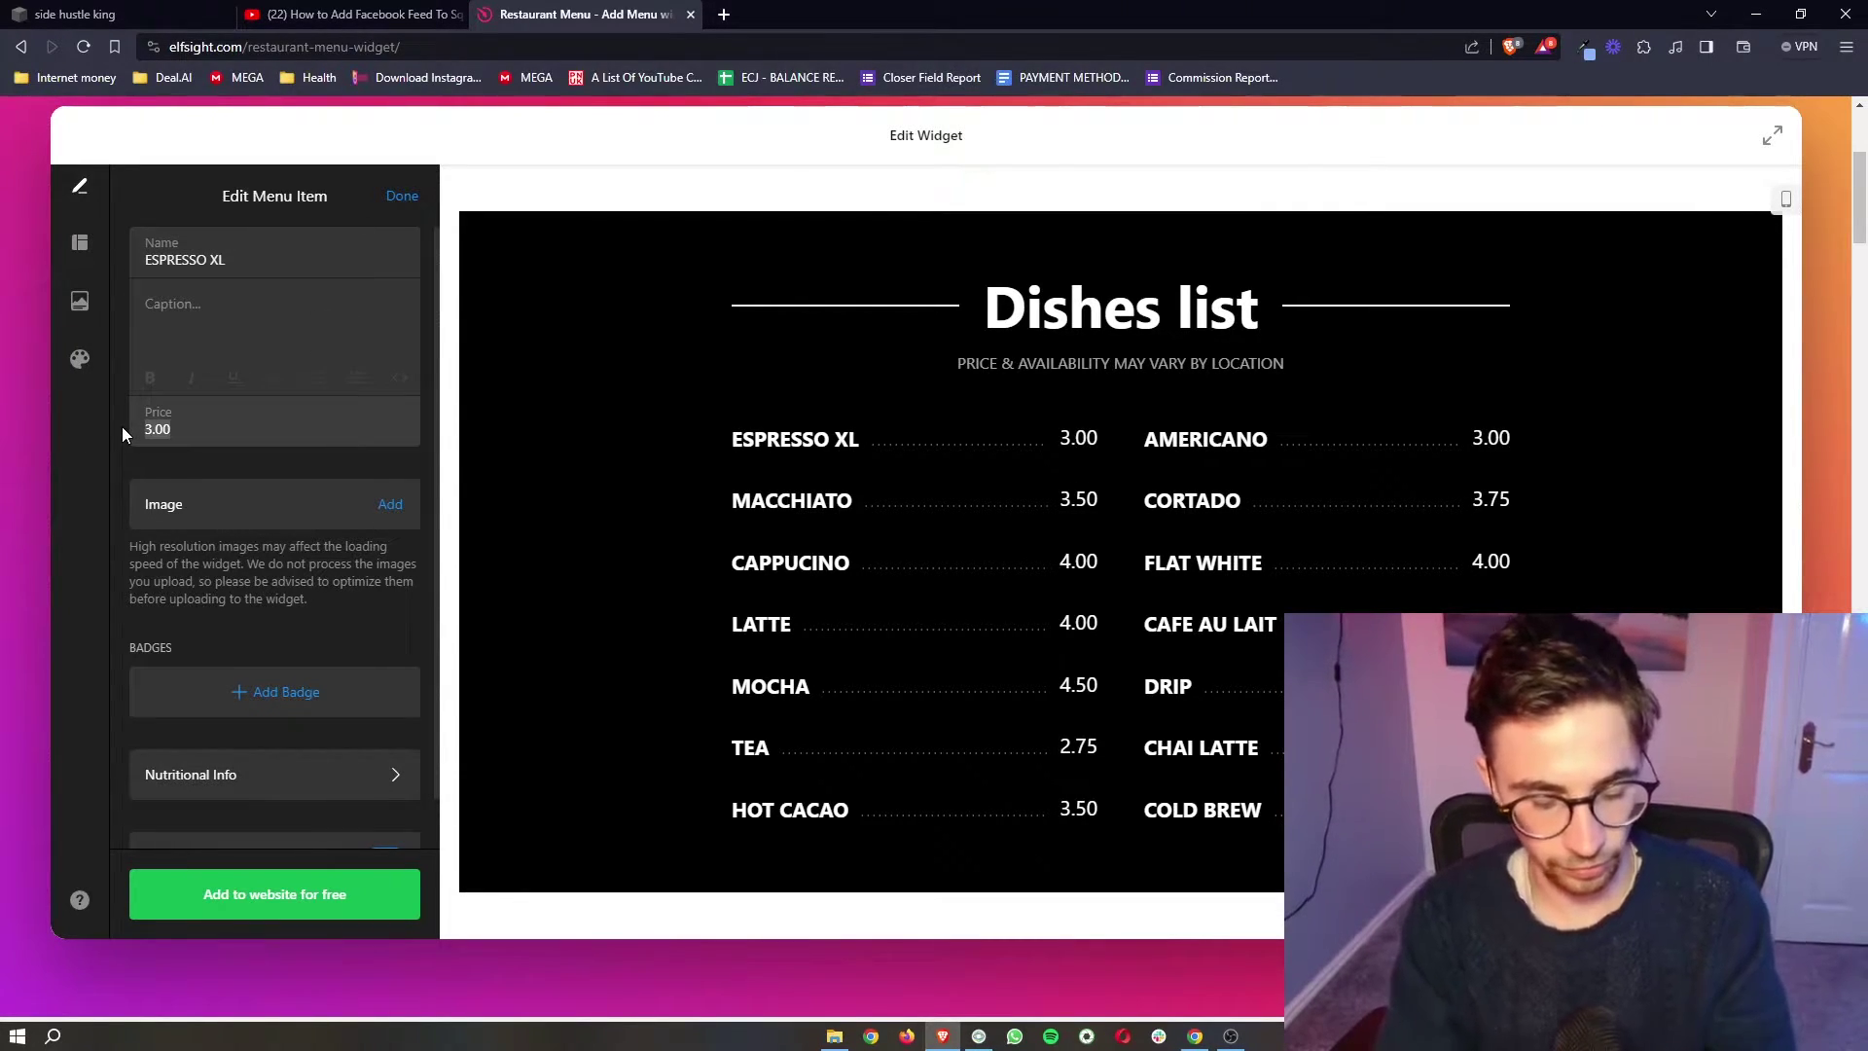
text(5.00)
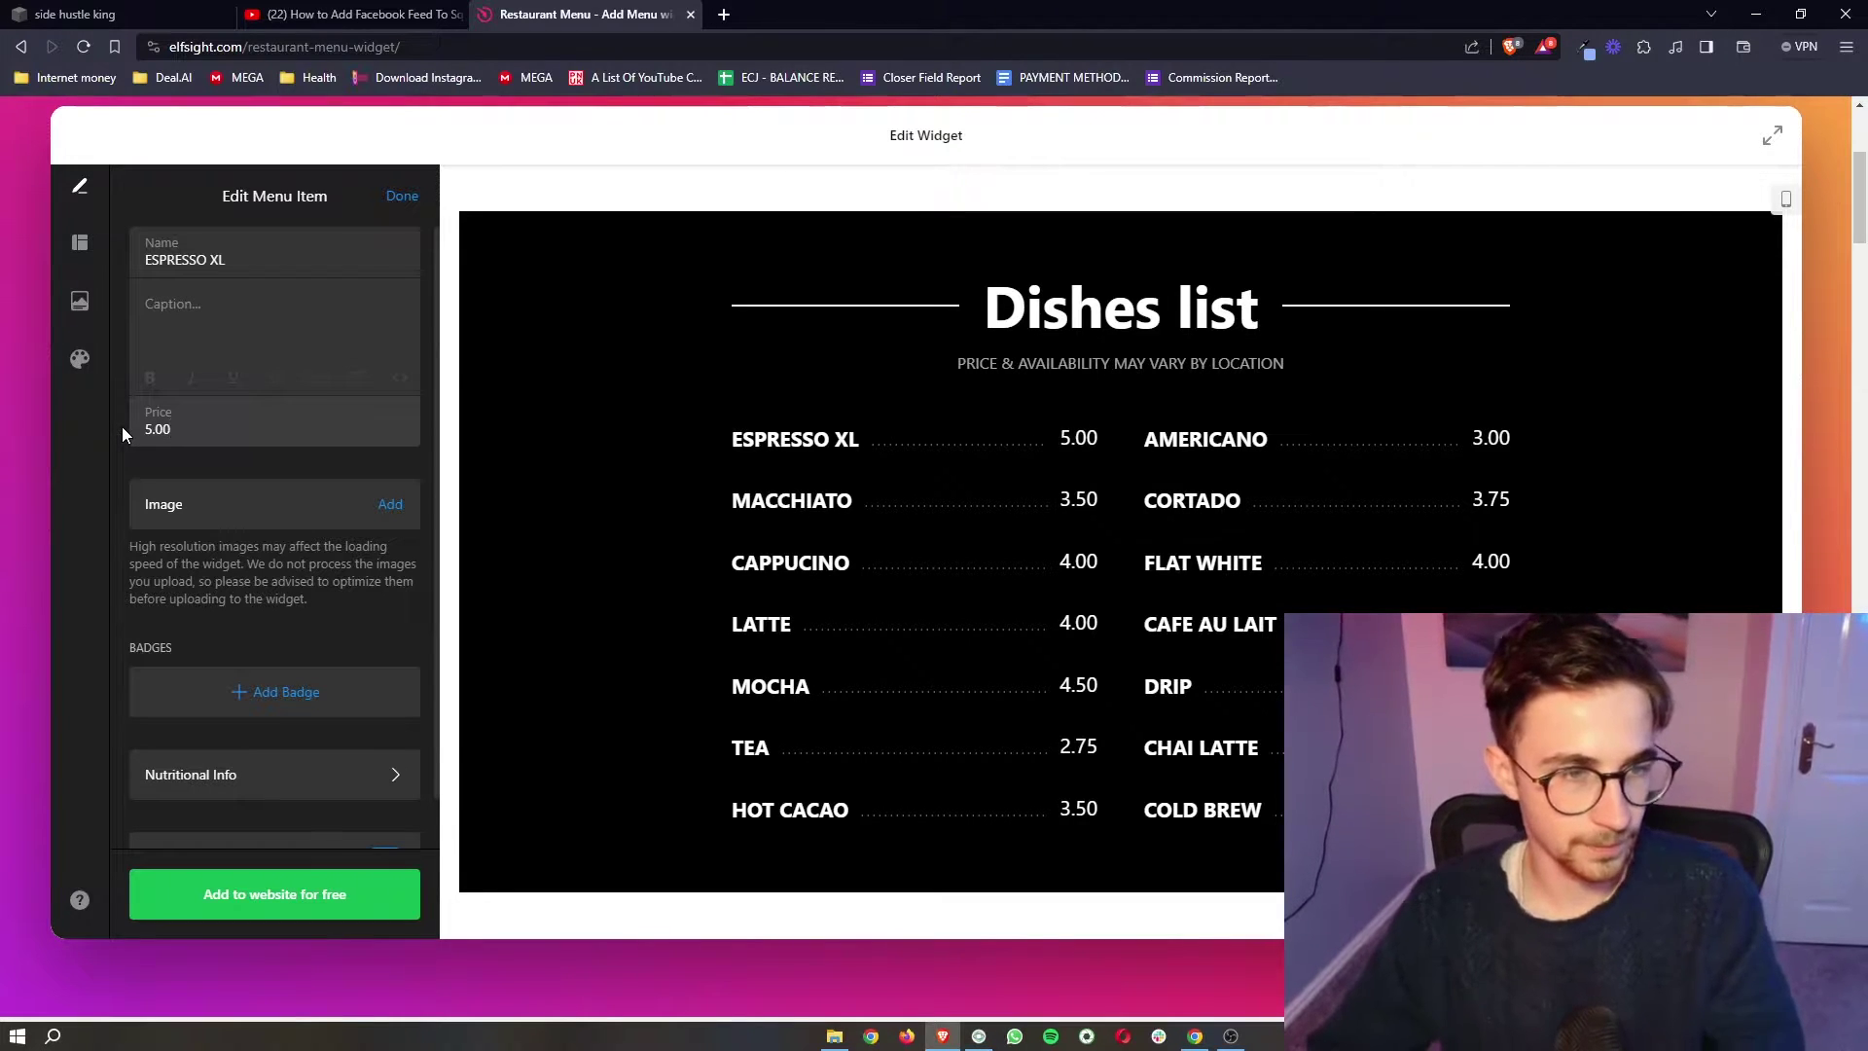
- Check the item's nutritional info, then go back and finish editing ESPRESSO XL
scroll(247, 479, down, 1)
scroll(415, 454, down, 1)
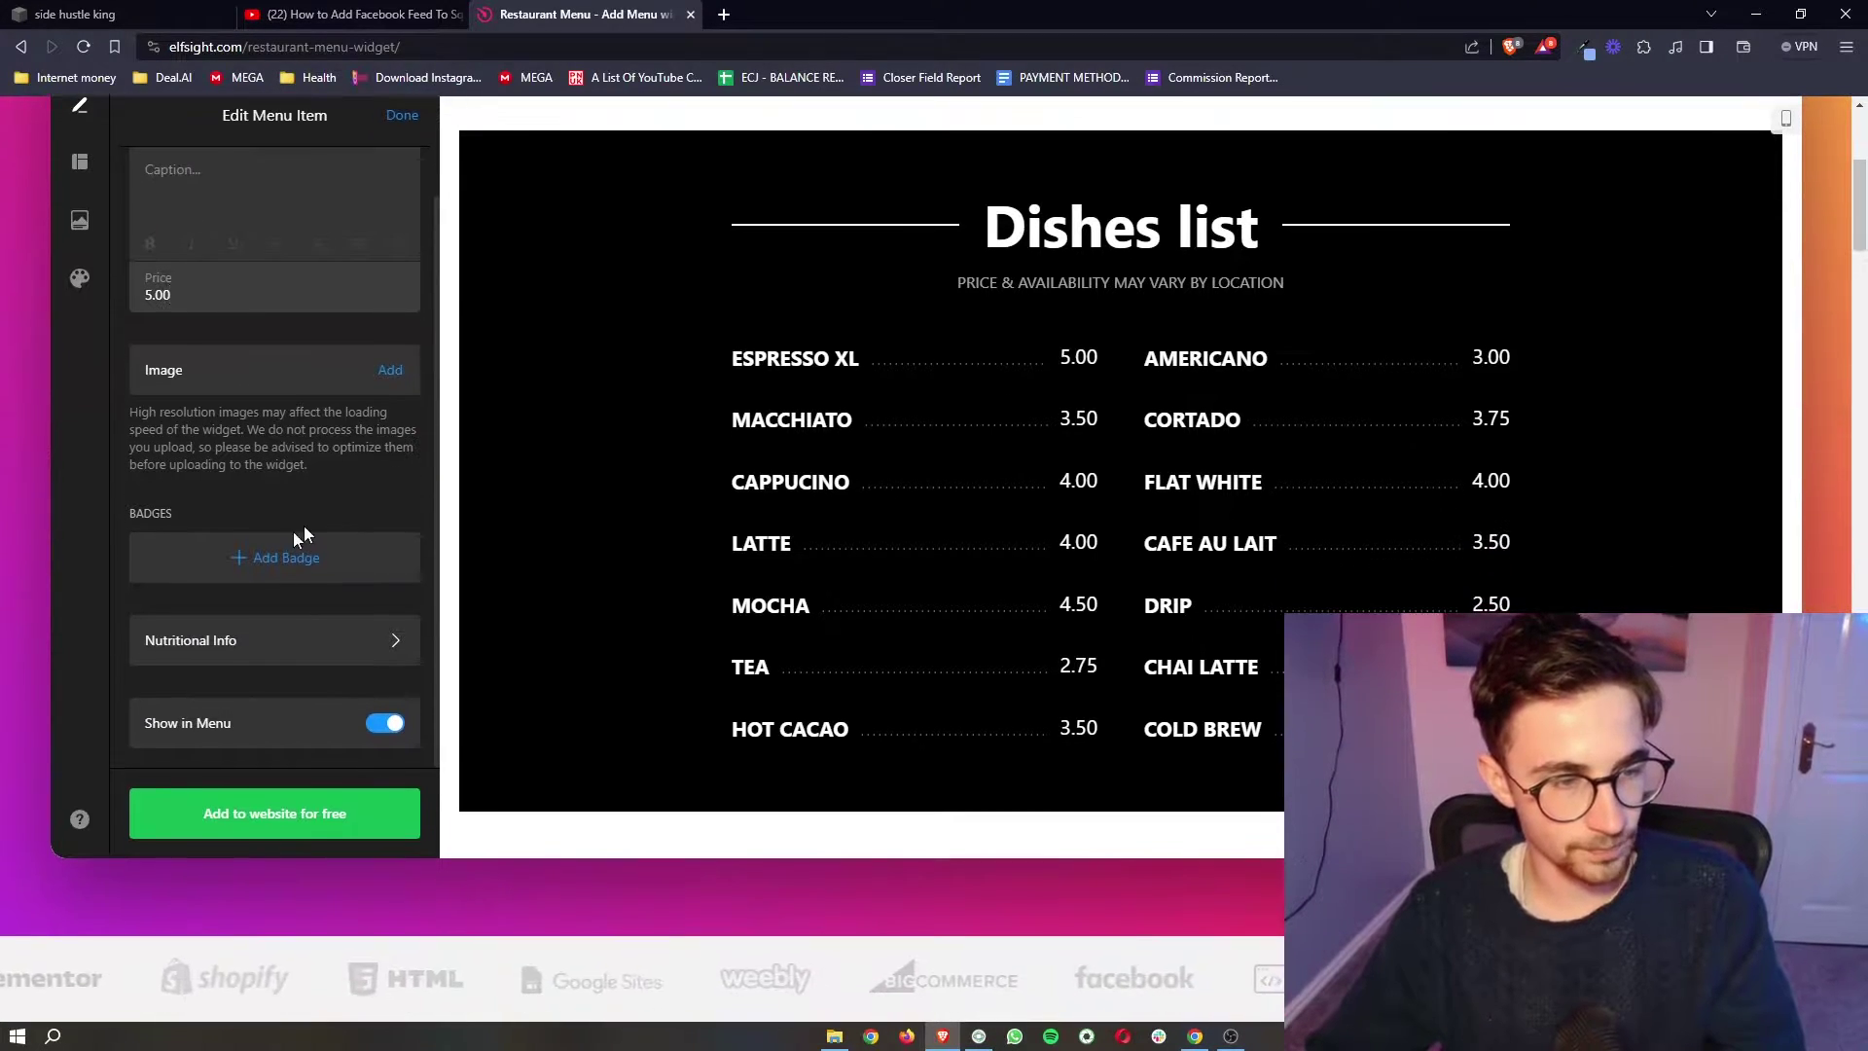
scroll(313, 593, up, 1)
click(292, 692)
scroll(656, 476, up, 1)
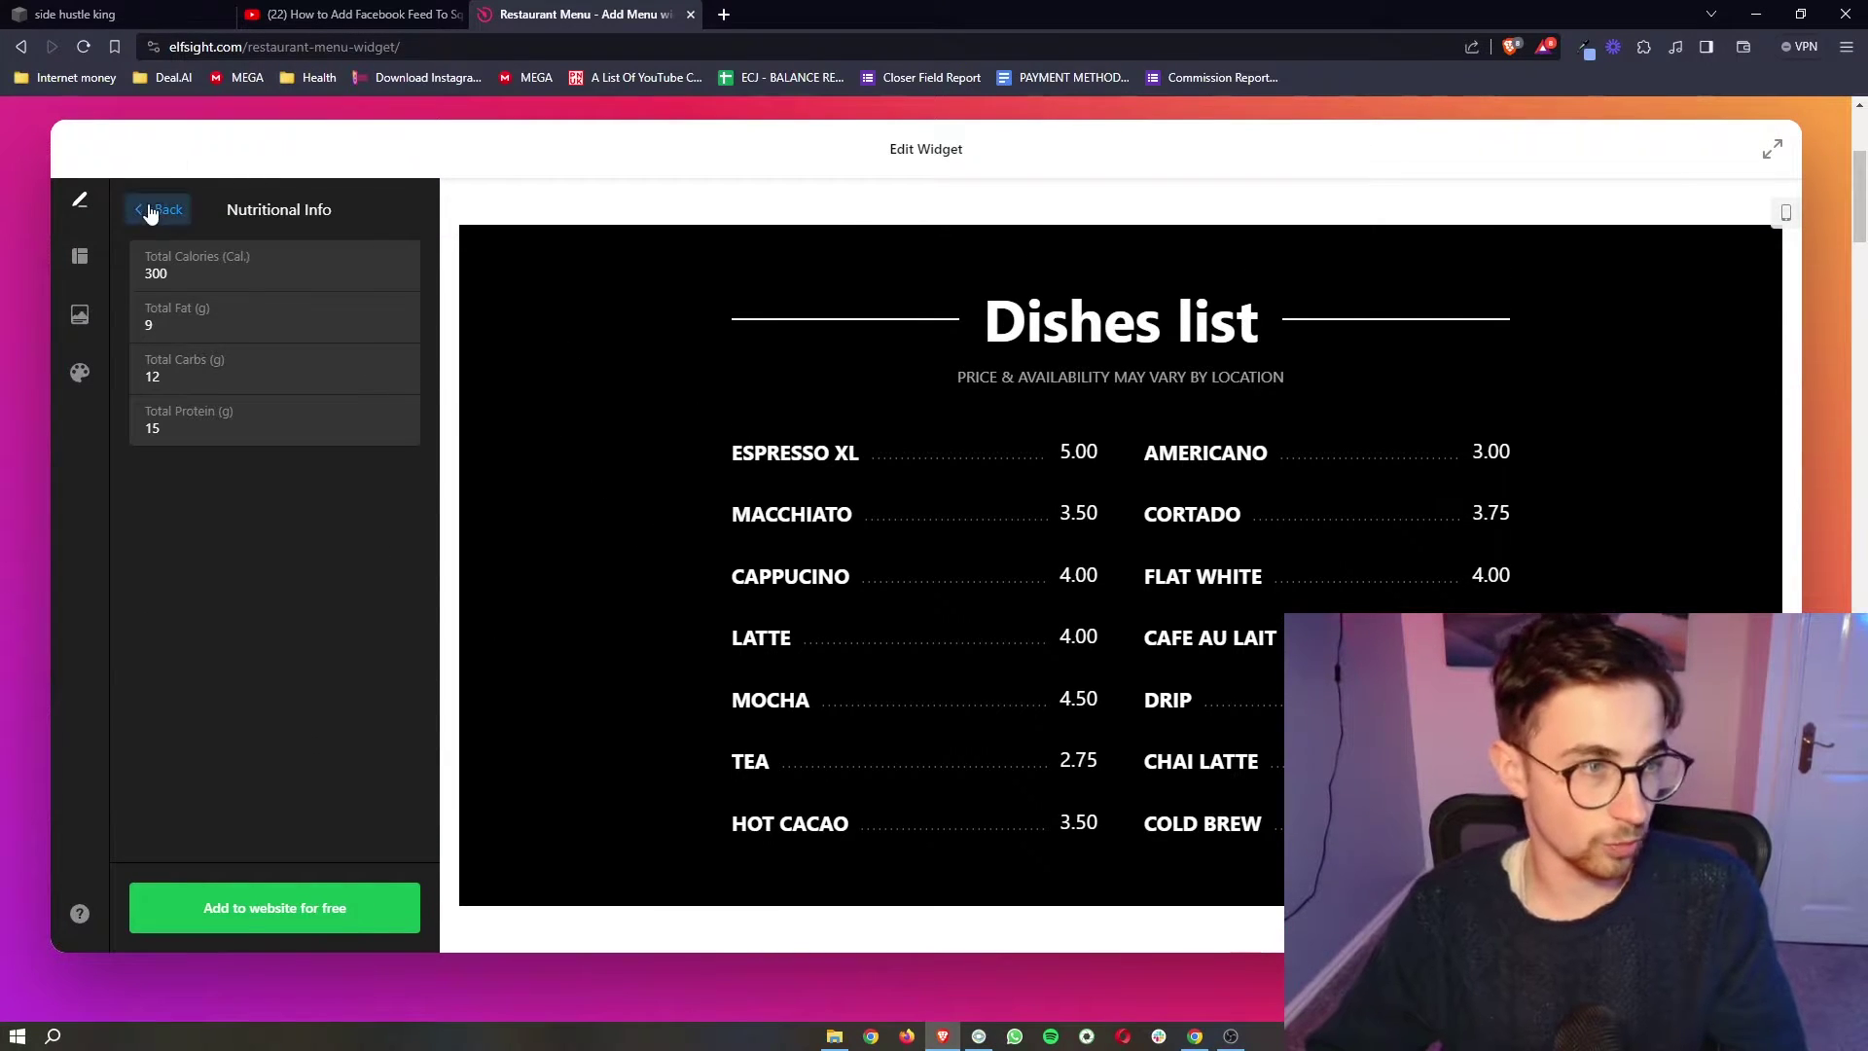
click(162, 210)
click(405, 226)
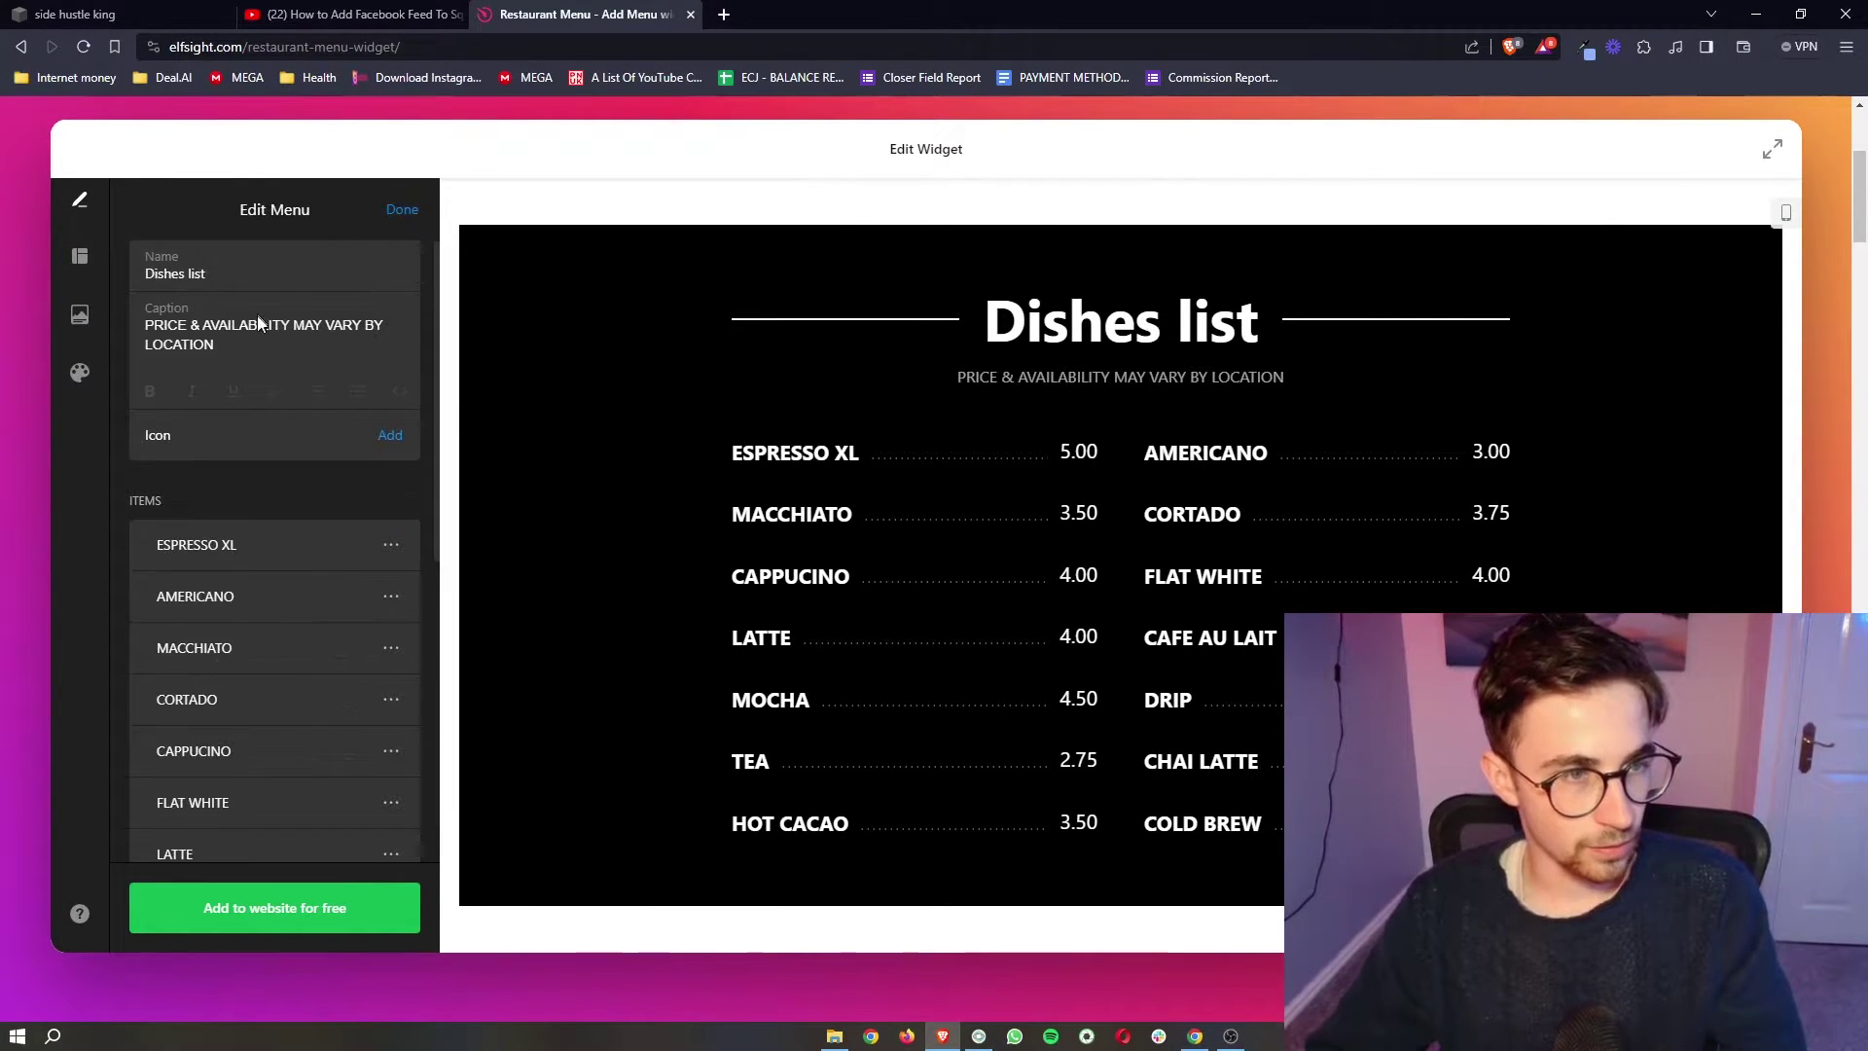
scroll(336, 370, up, 1)
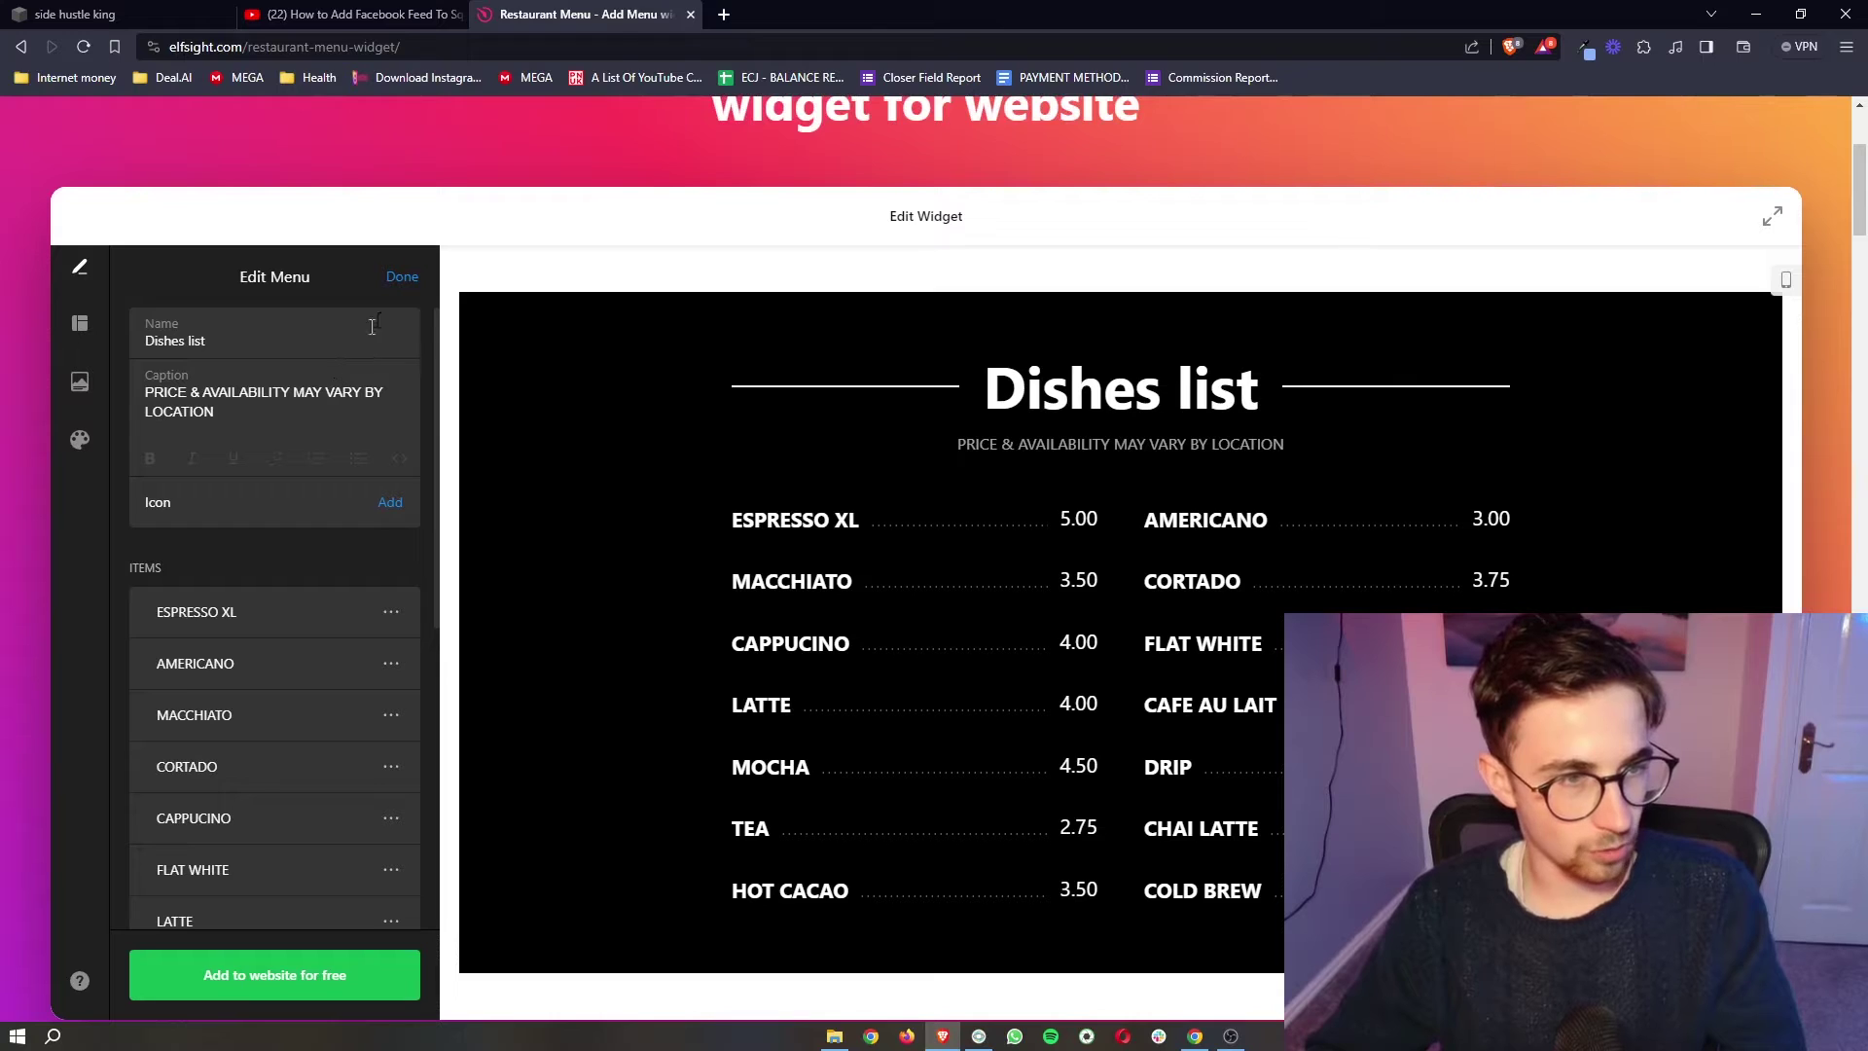
- Rename the Dishes list menu to 'Side Hustle Cafe', keep its caption, and finish editing
triple_click(229, 344)
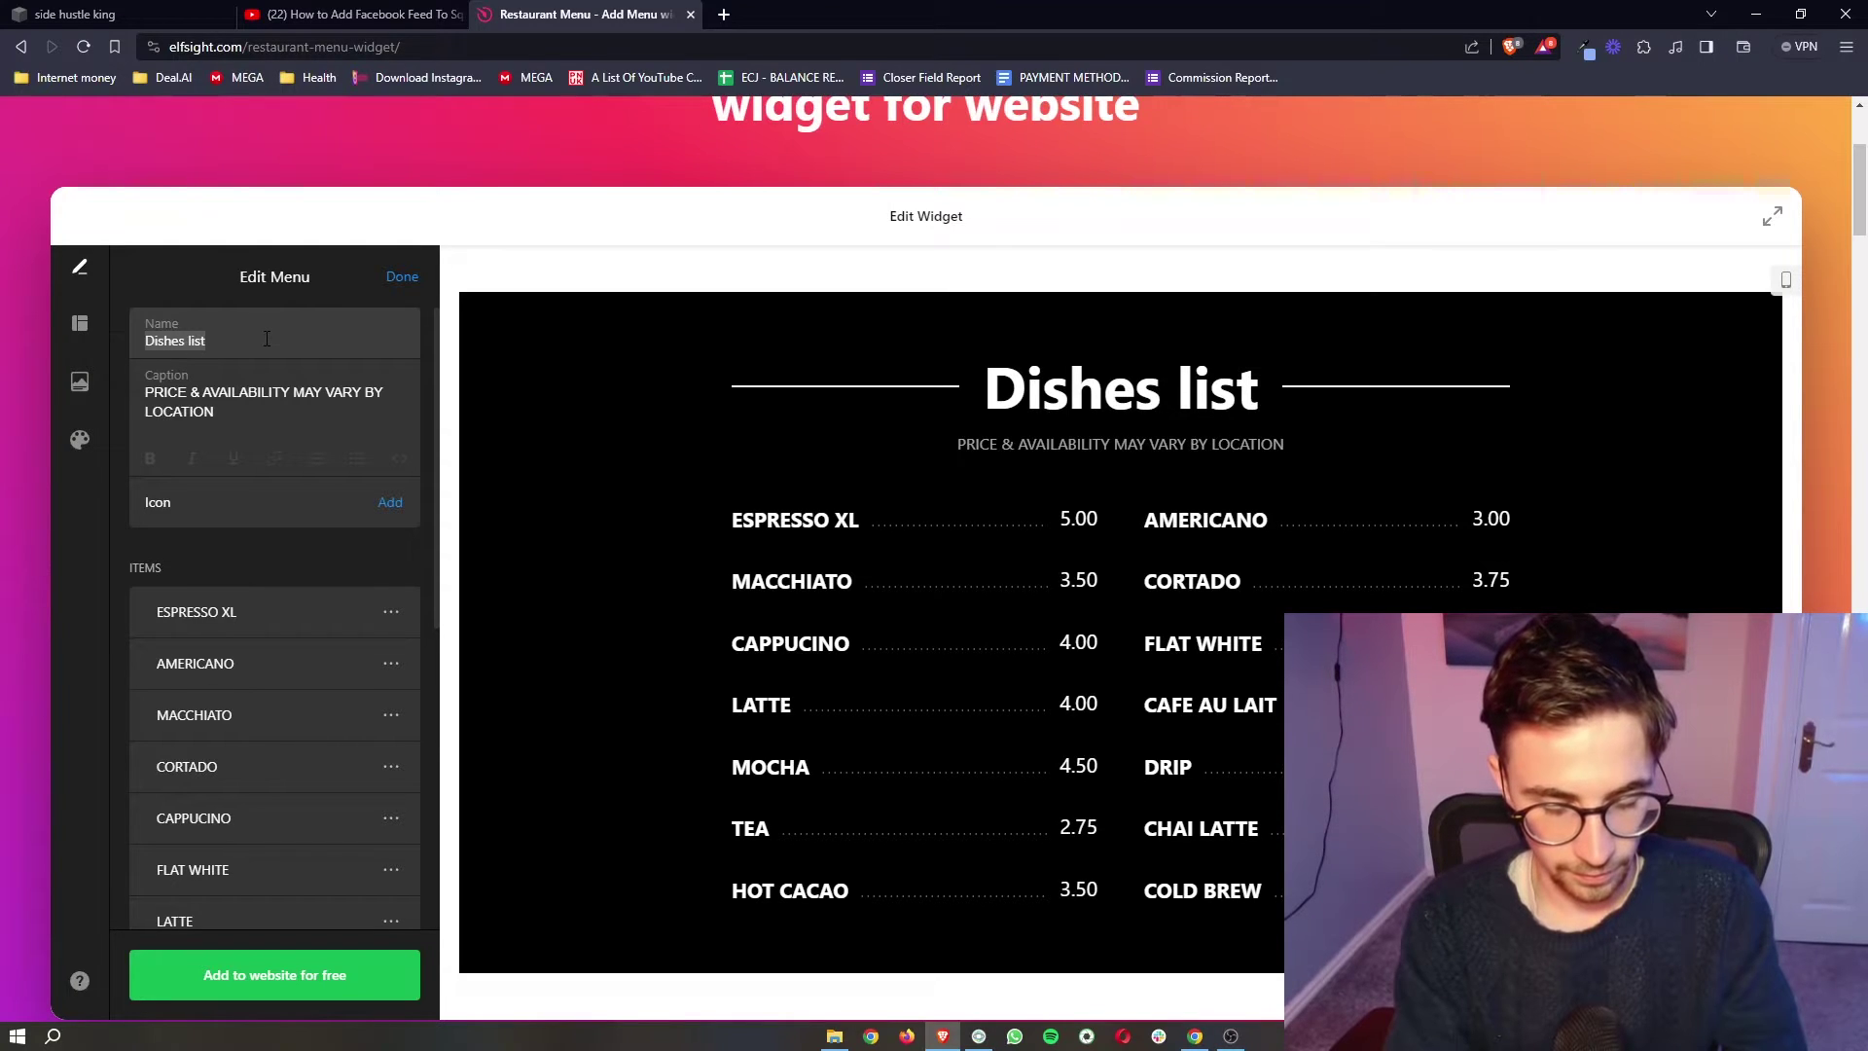
text(Side Hus)
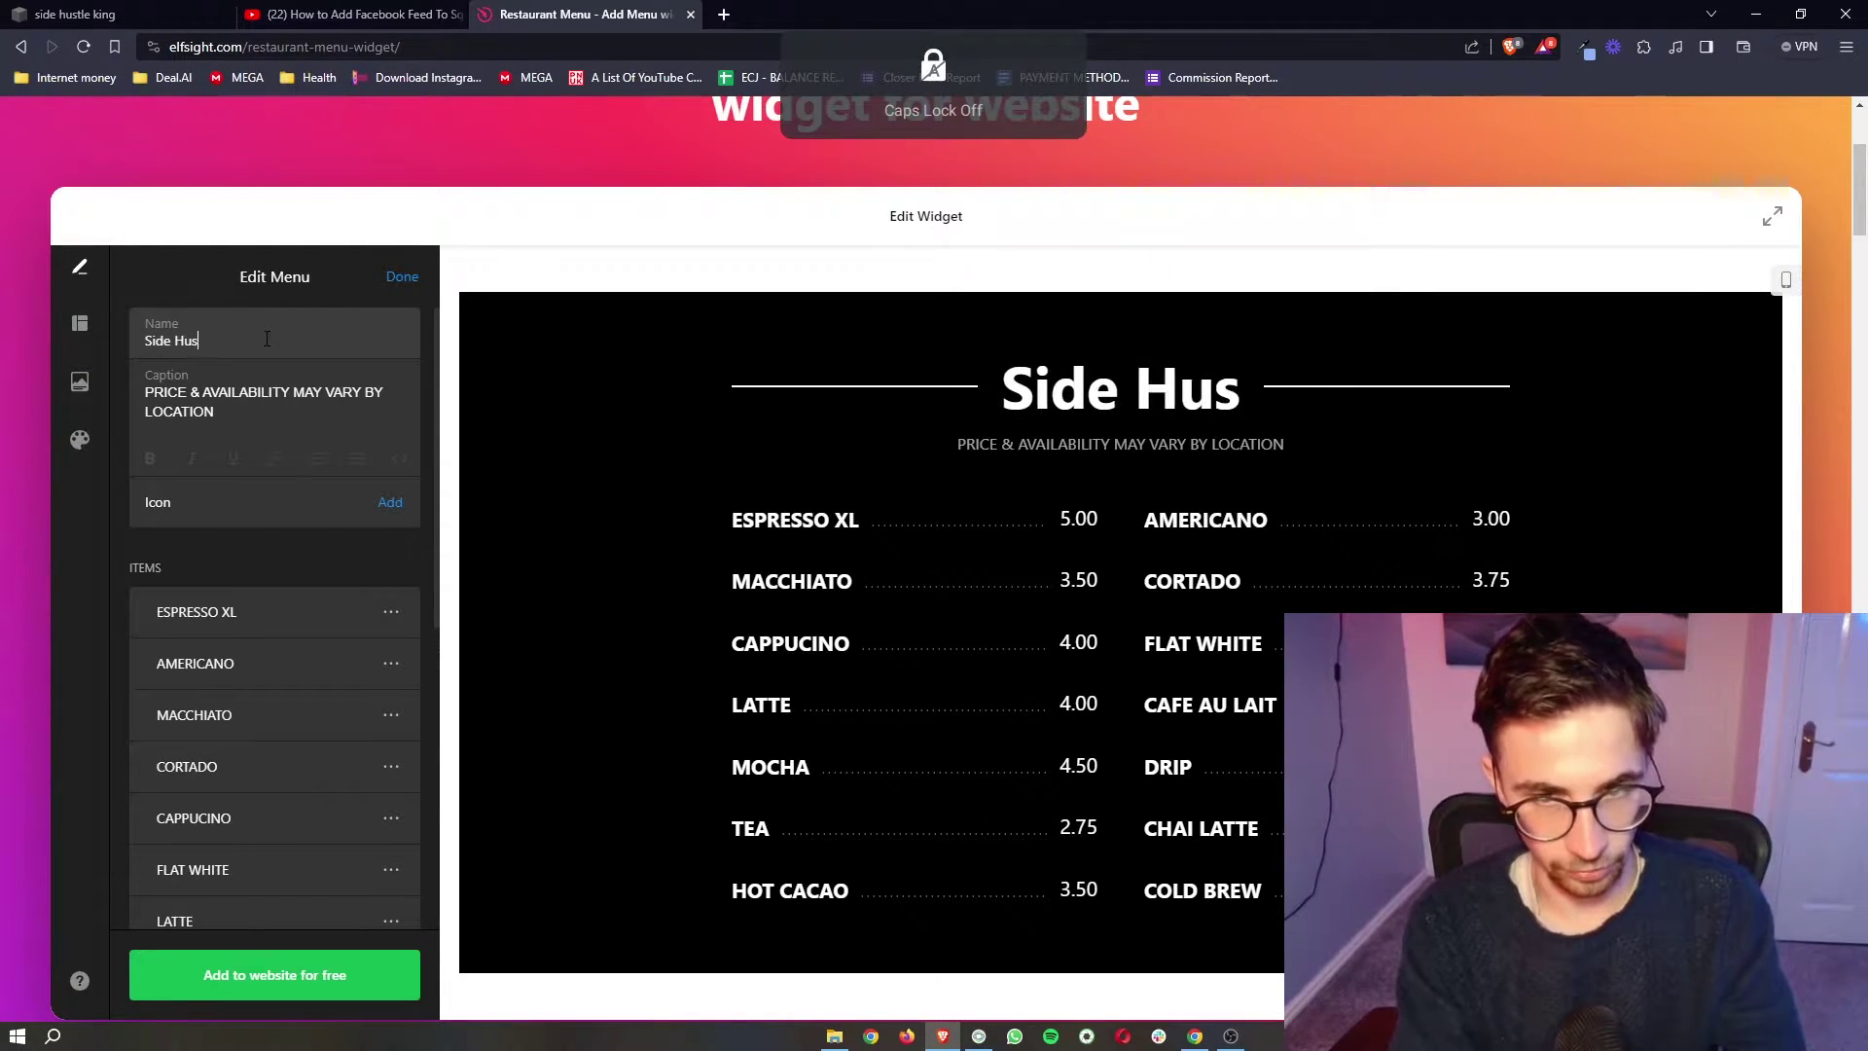
text(tle Cafe)
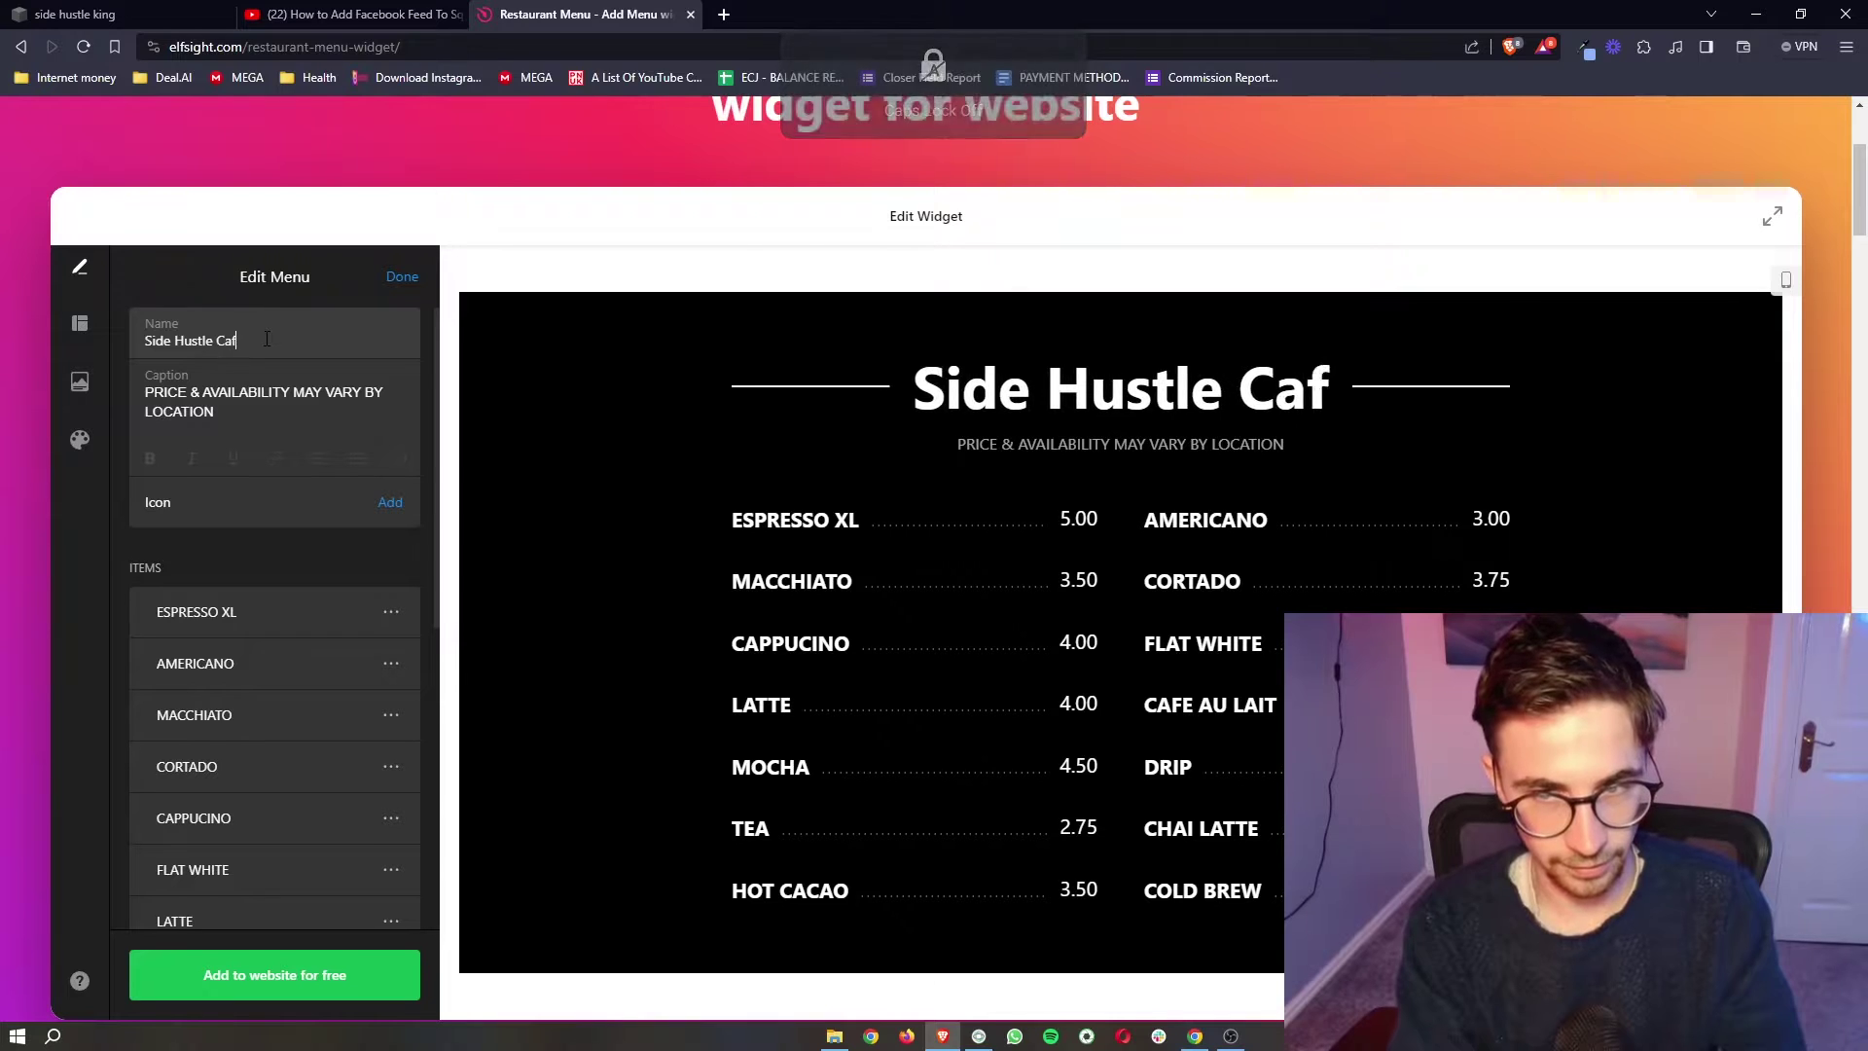
triple_click(232, 410)
click(302, 424)
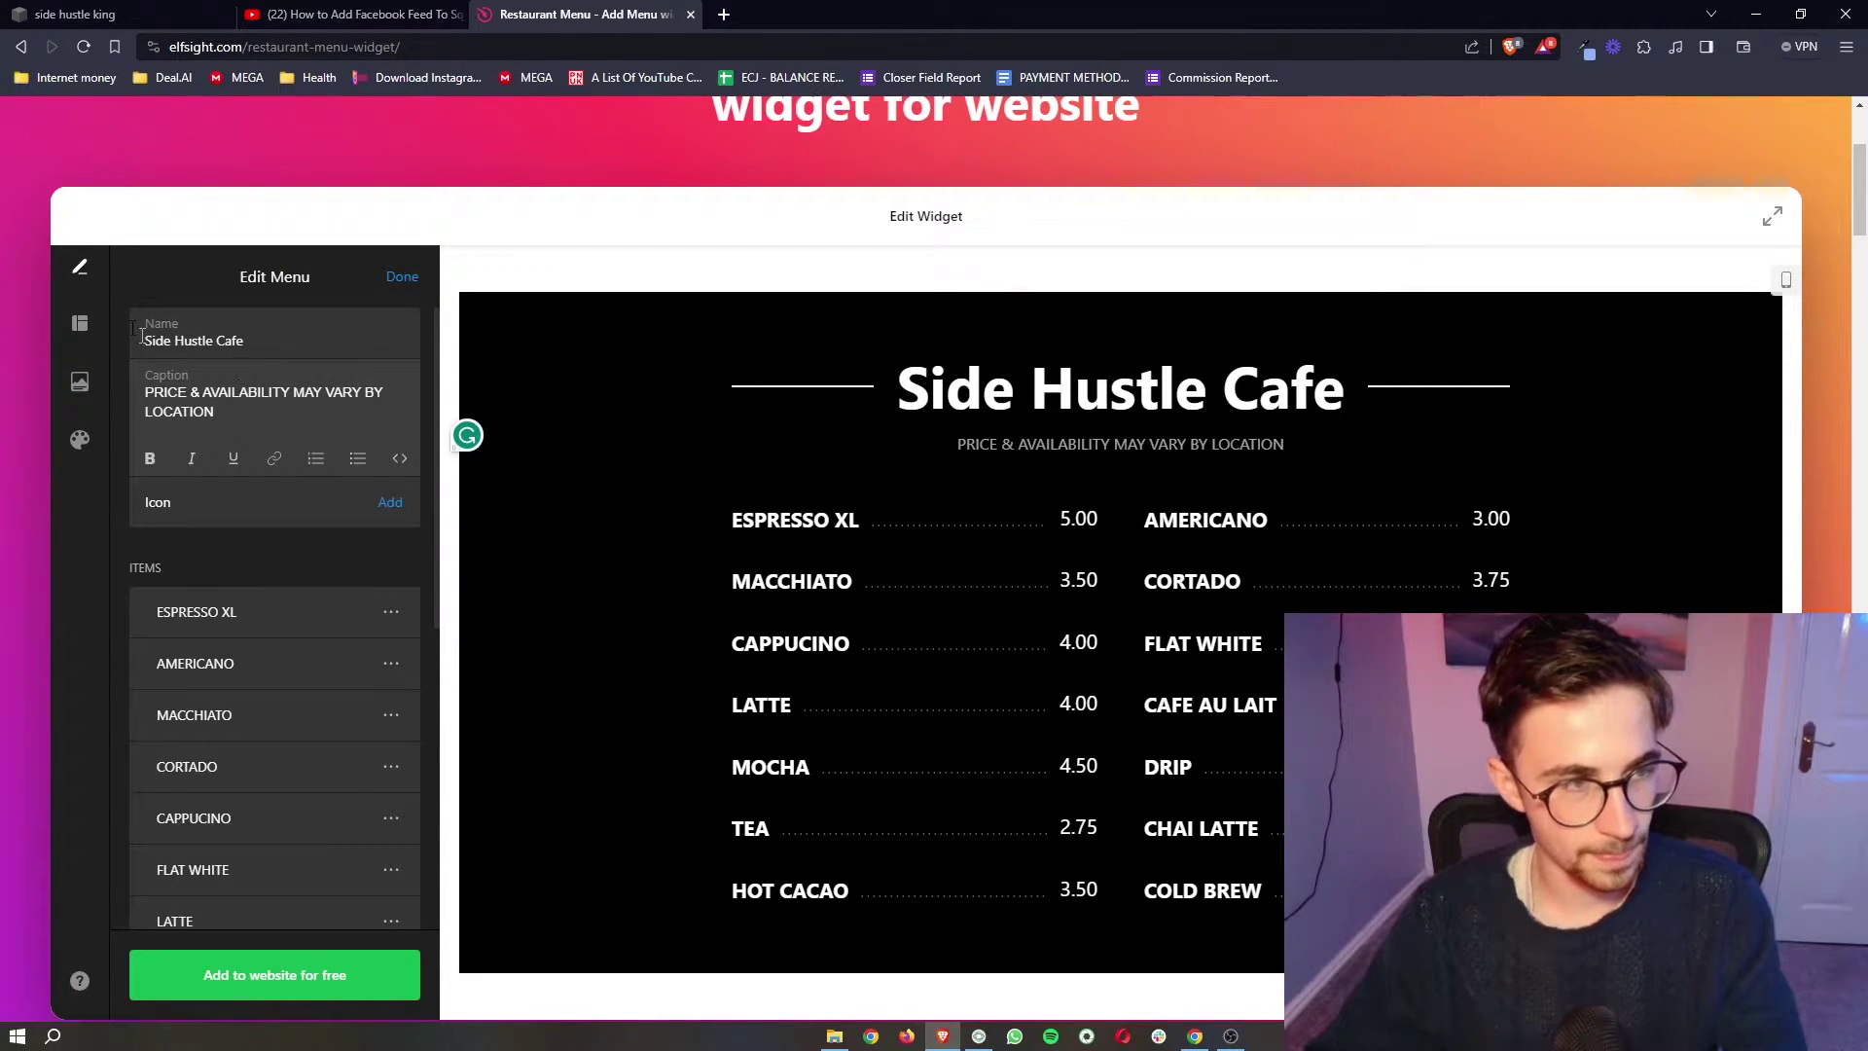
click(402, 278)
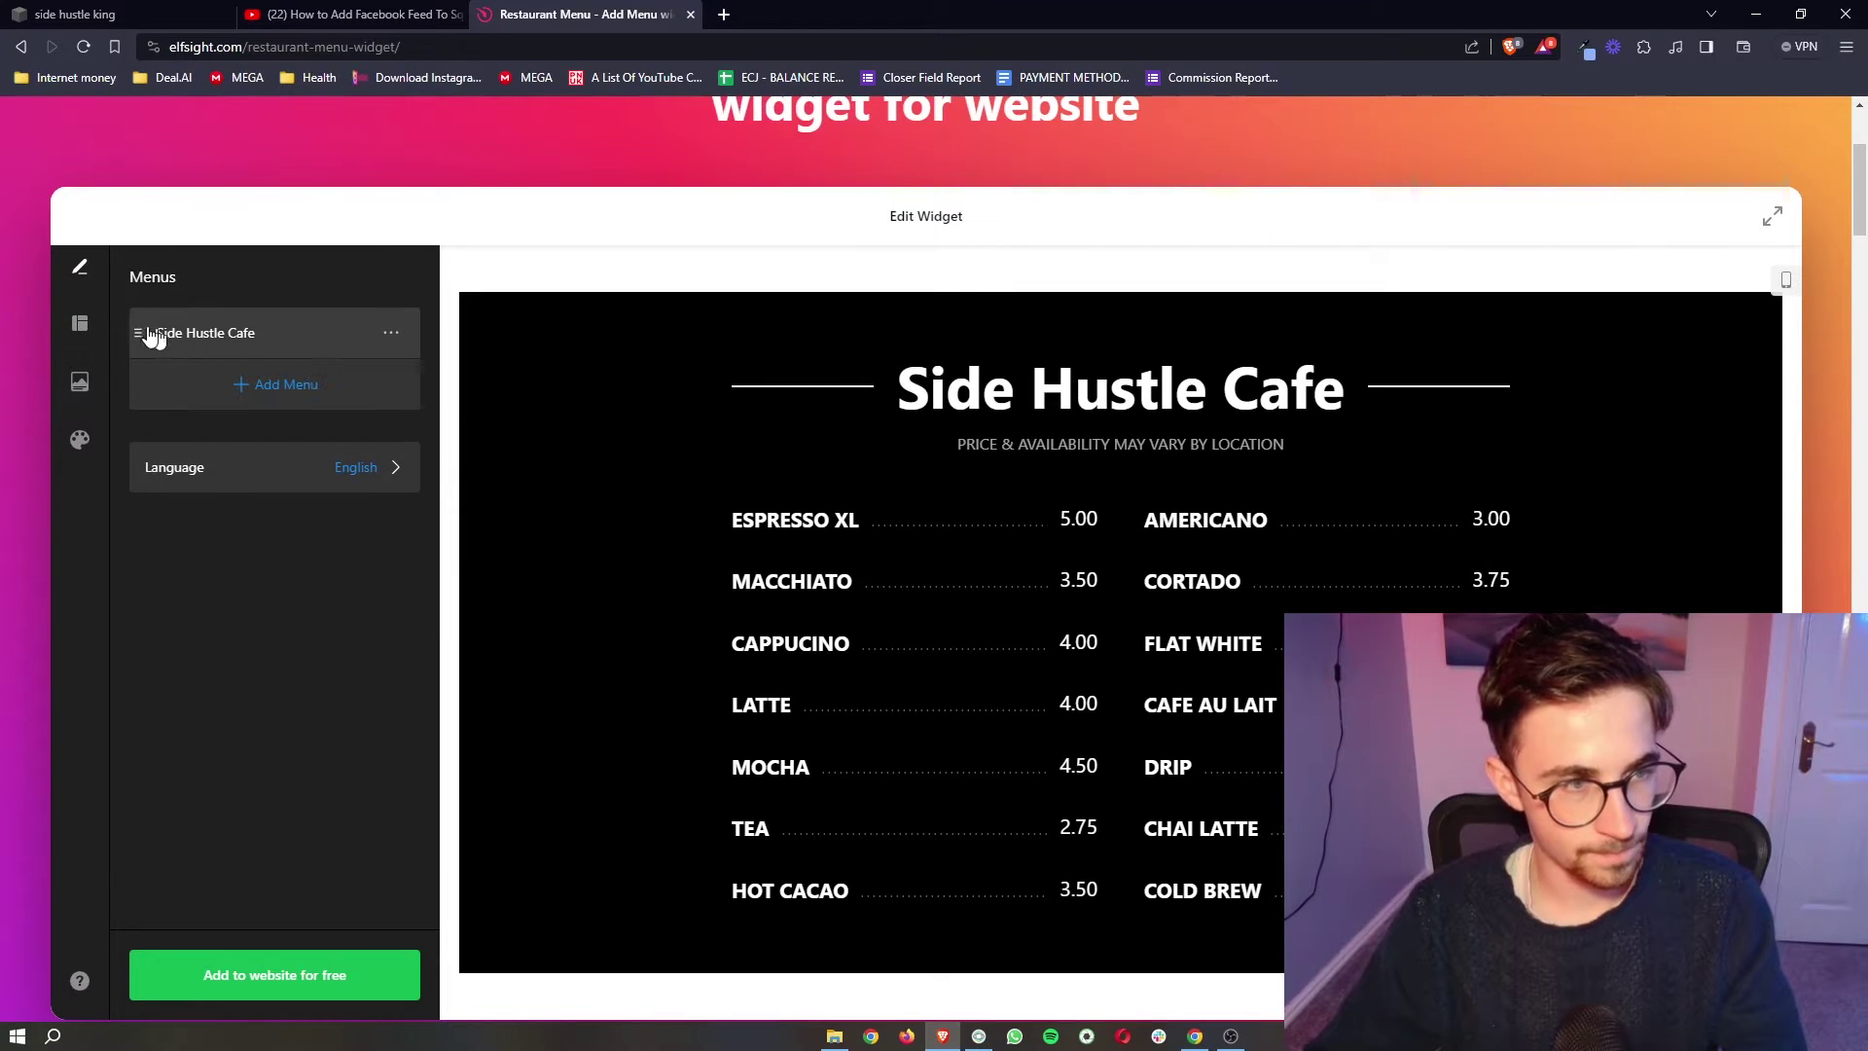
- Switch the item layout to the stacked style with prices centred under names
click(92, 333)
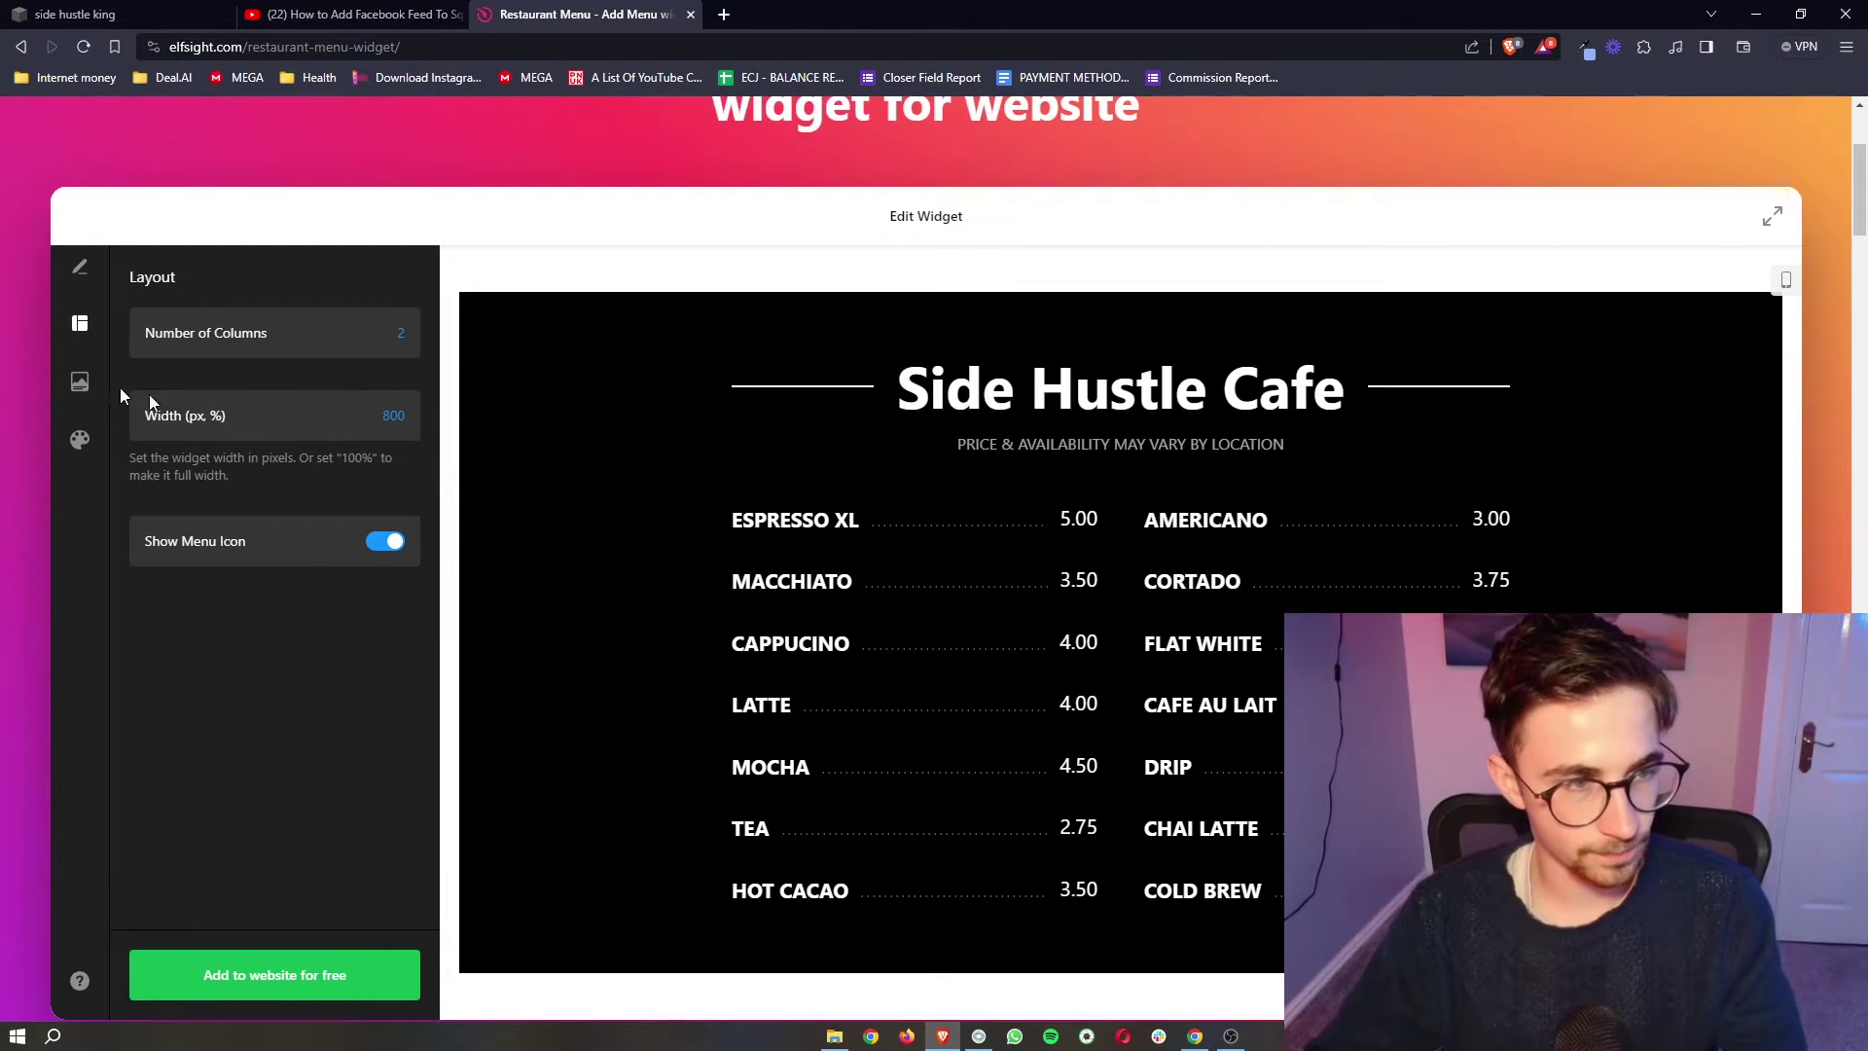
click(89, 389)
click(312, 417)
click(346, 419)
scroll(219, 413, down, 1)
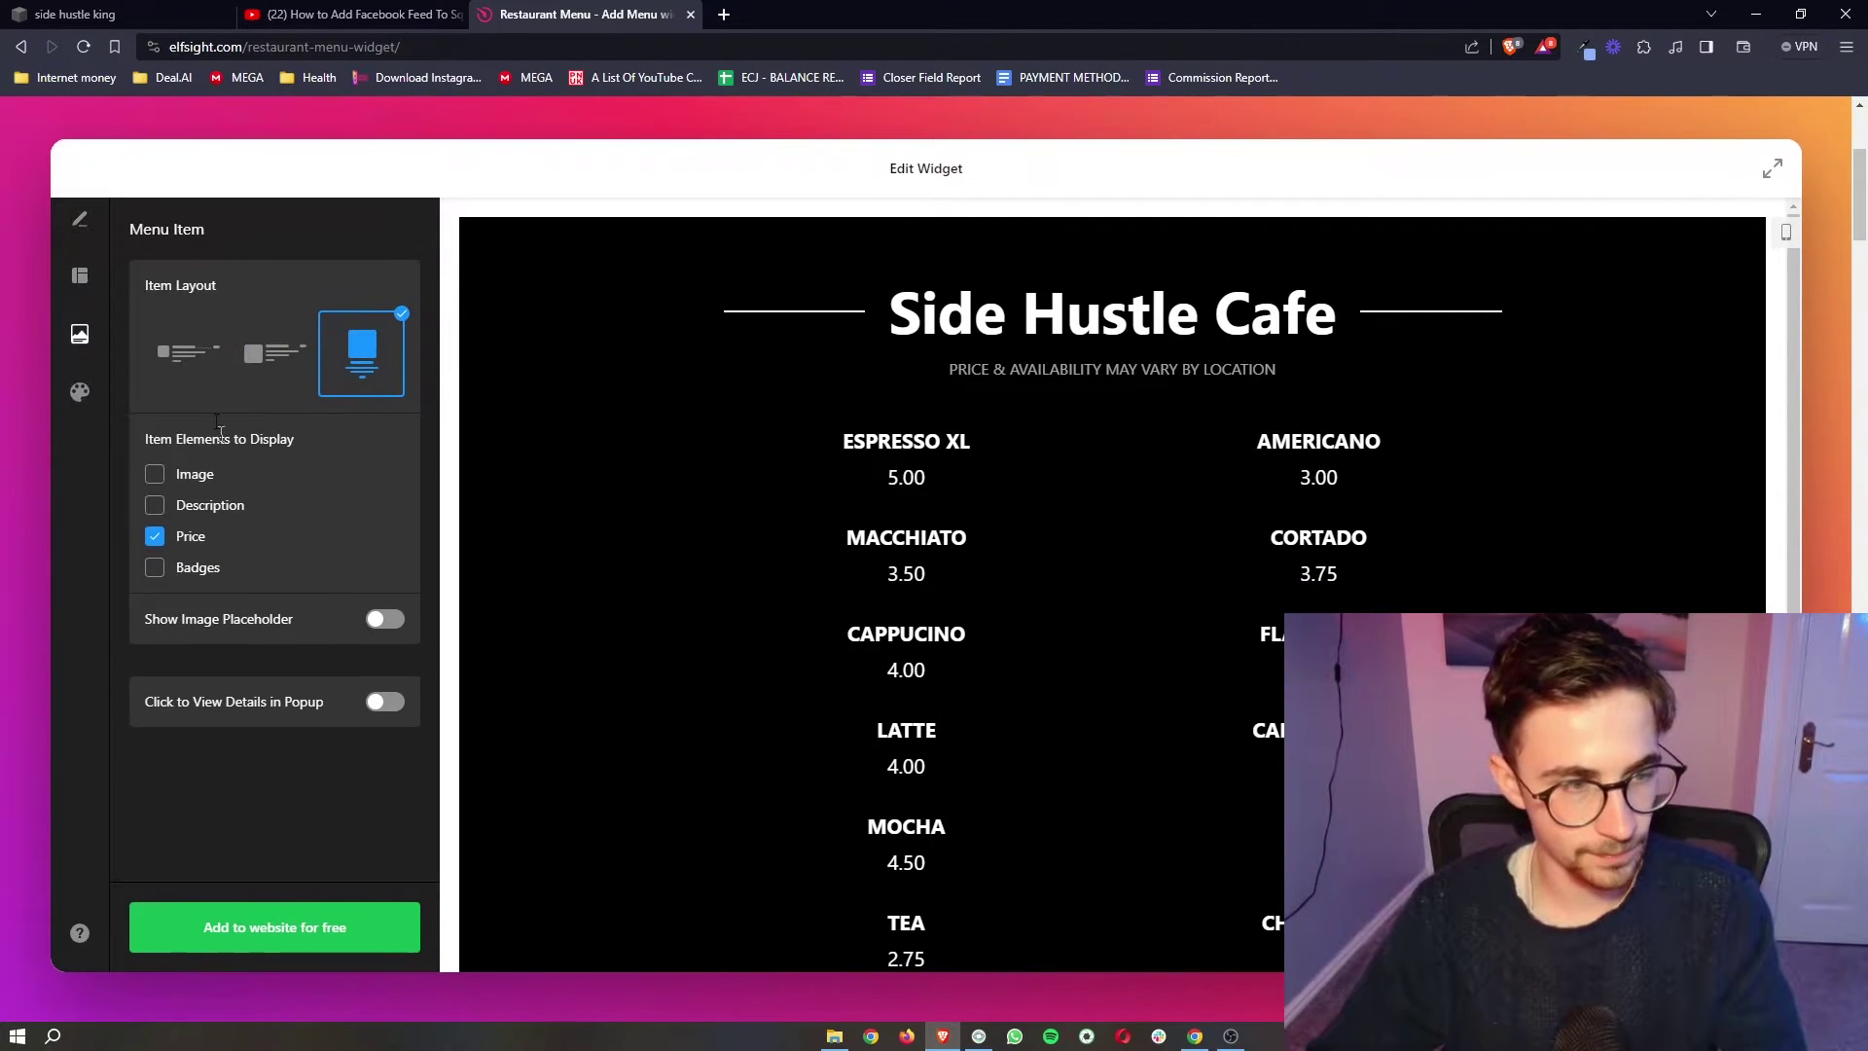
- Keep the Dark colour scheme and set the accent colour to white
click(80, 391)
click(190, 324)
click(277, 326)
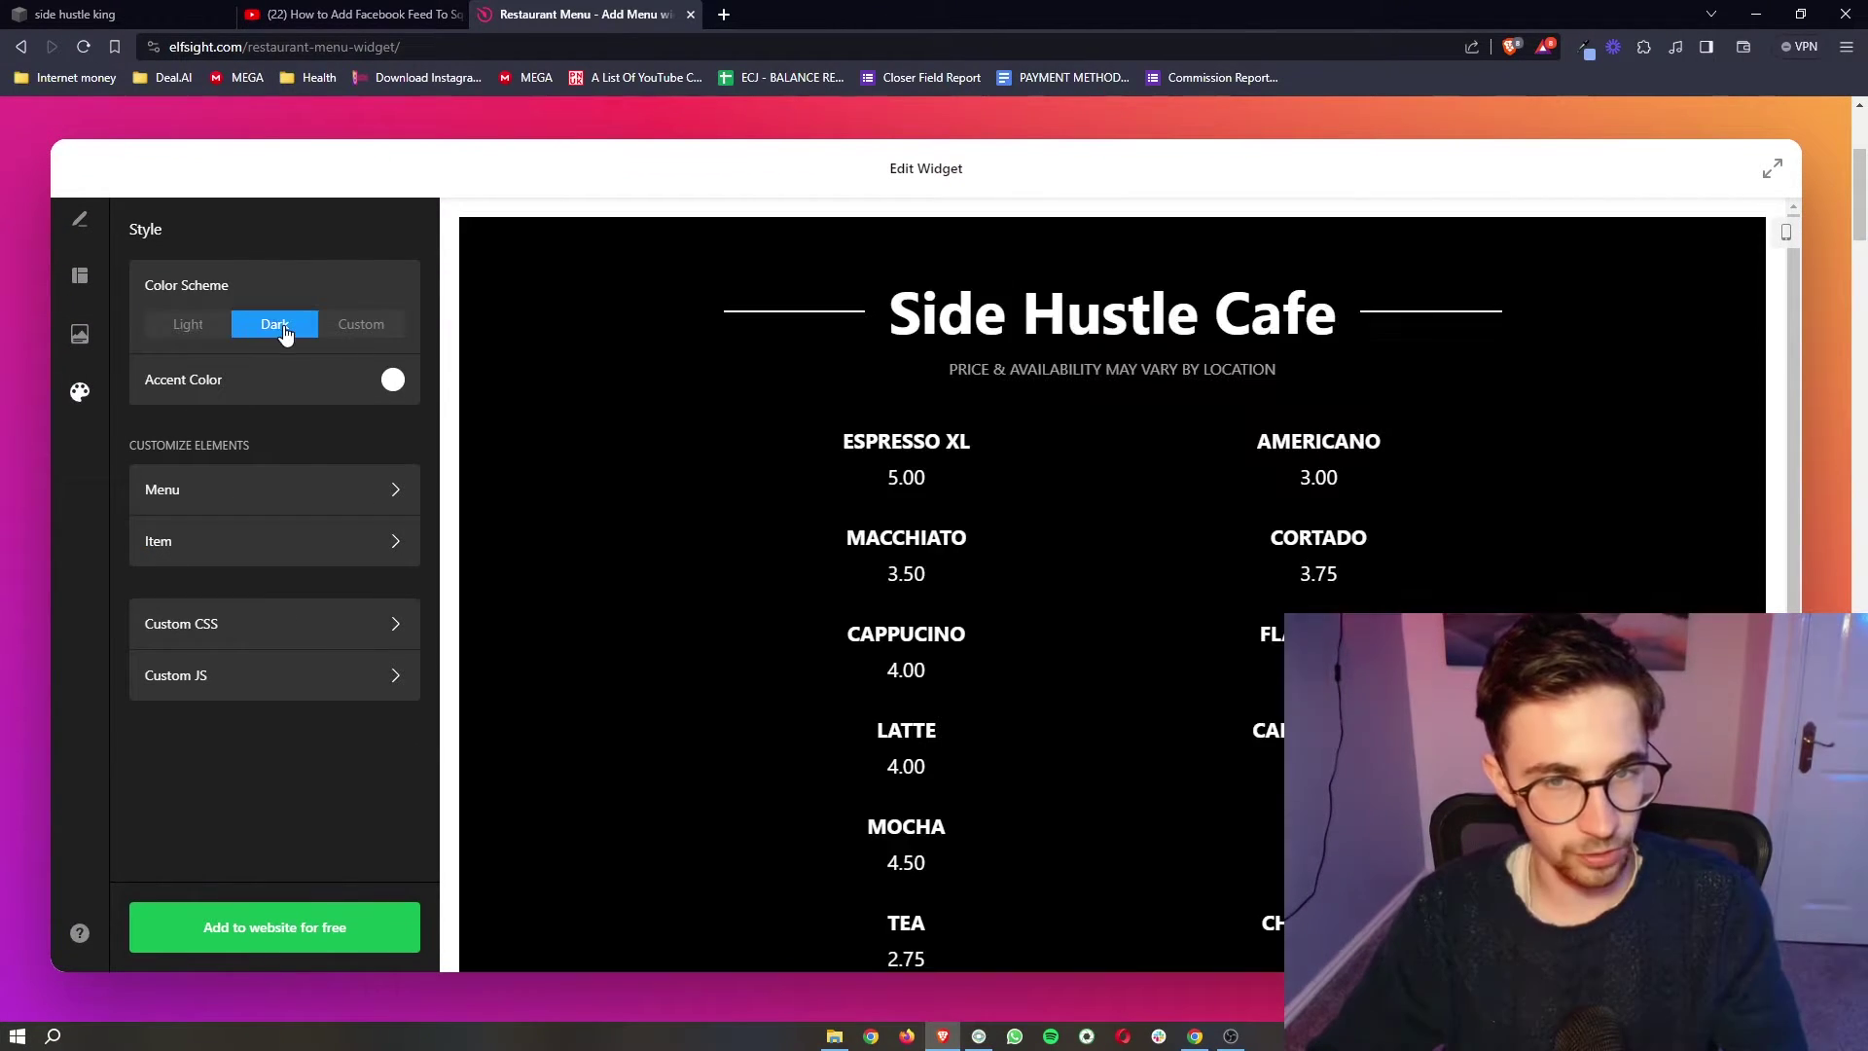
click(392, 379)
click(259, 564)
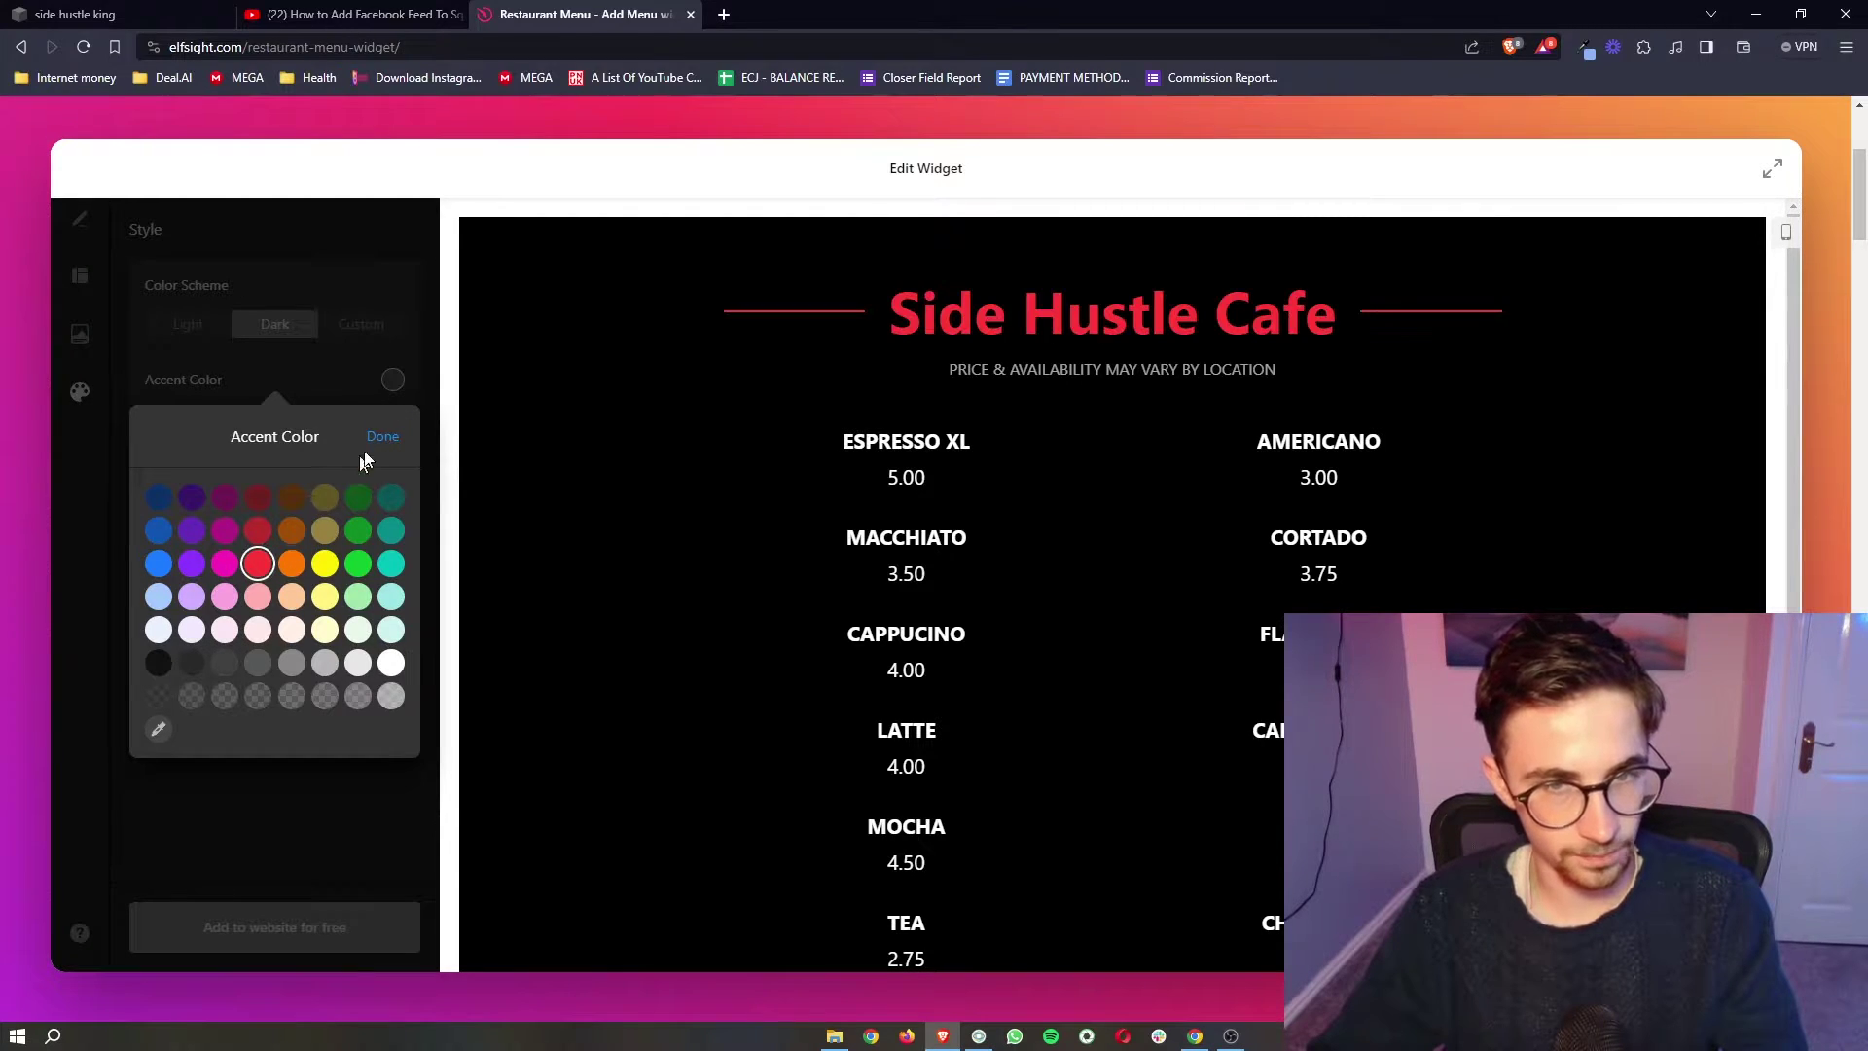
click(159, 630)
click(313, 346)
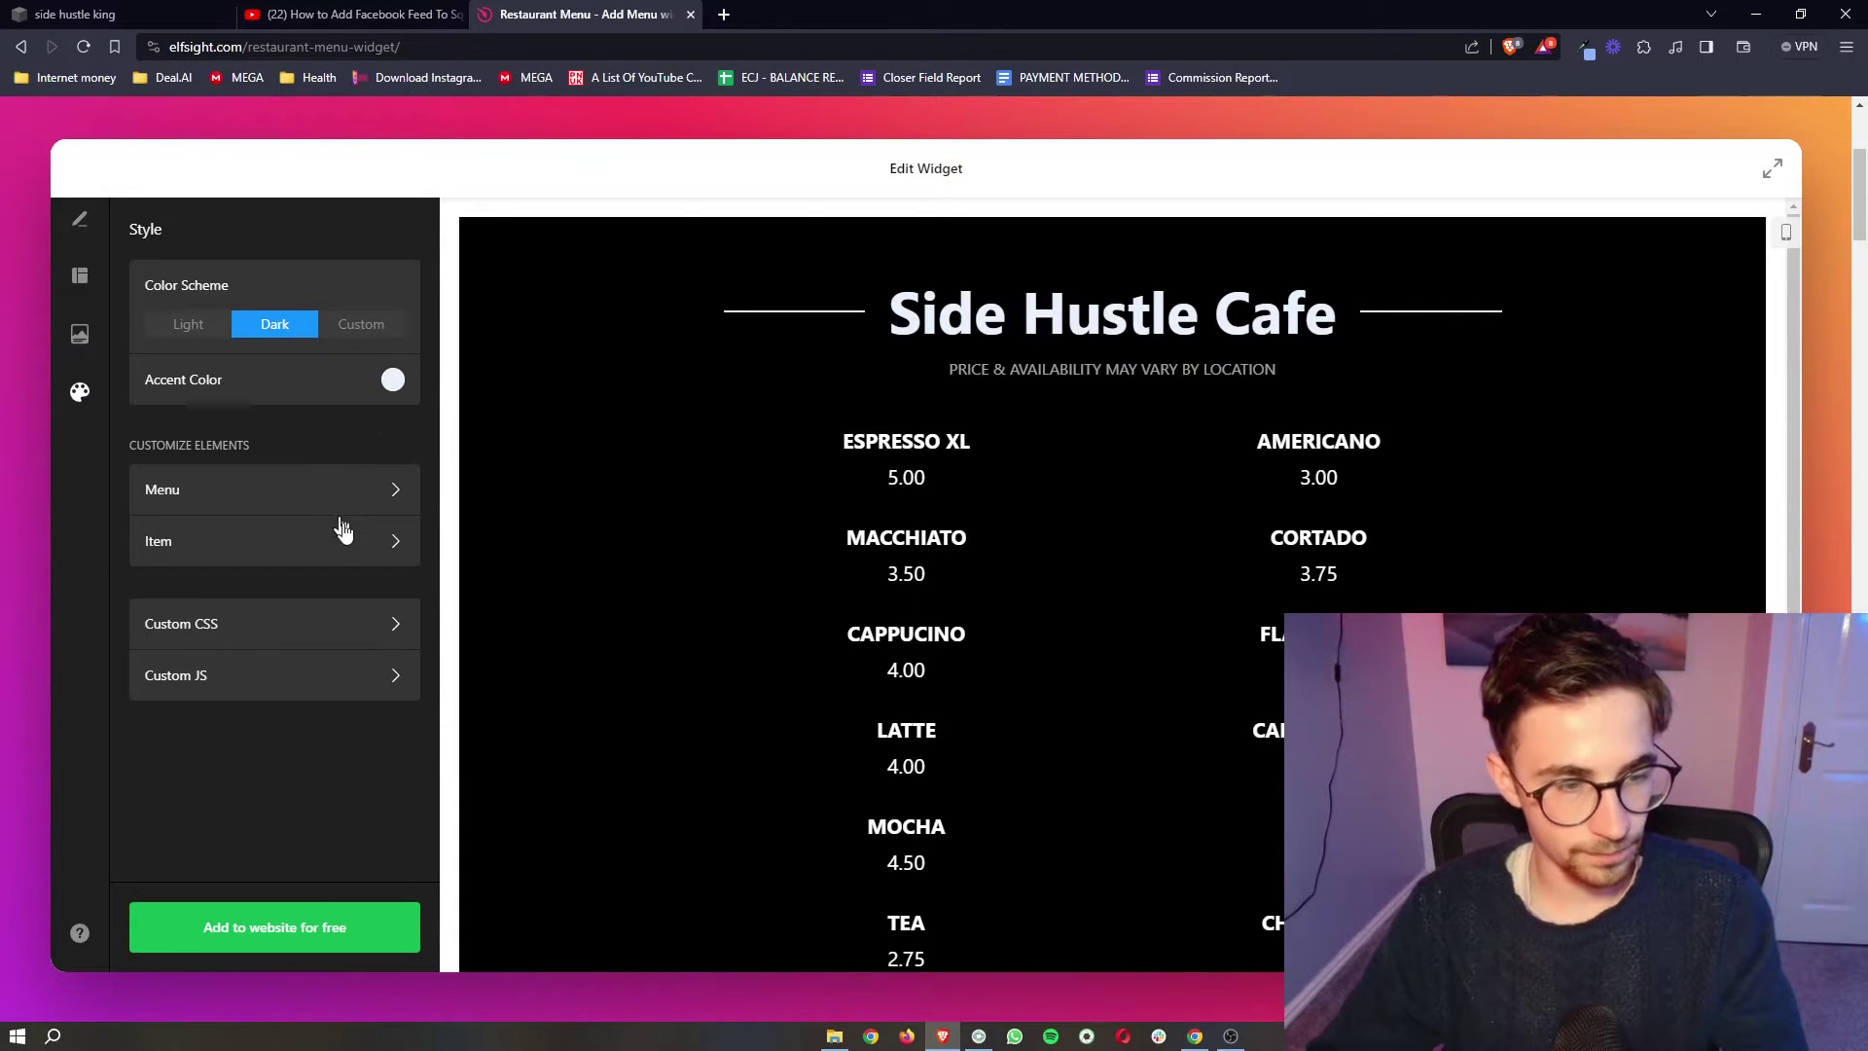
- Return to the menus list and save the widget with 'Add to website for free'
scroll(343, 530, up, 1)
click(80, 250)
scroll(343, 642, down, 1)
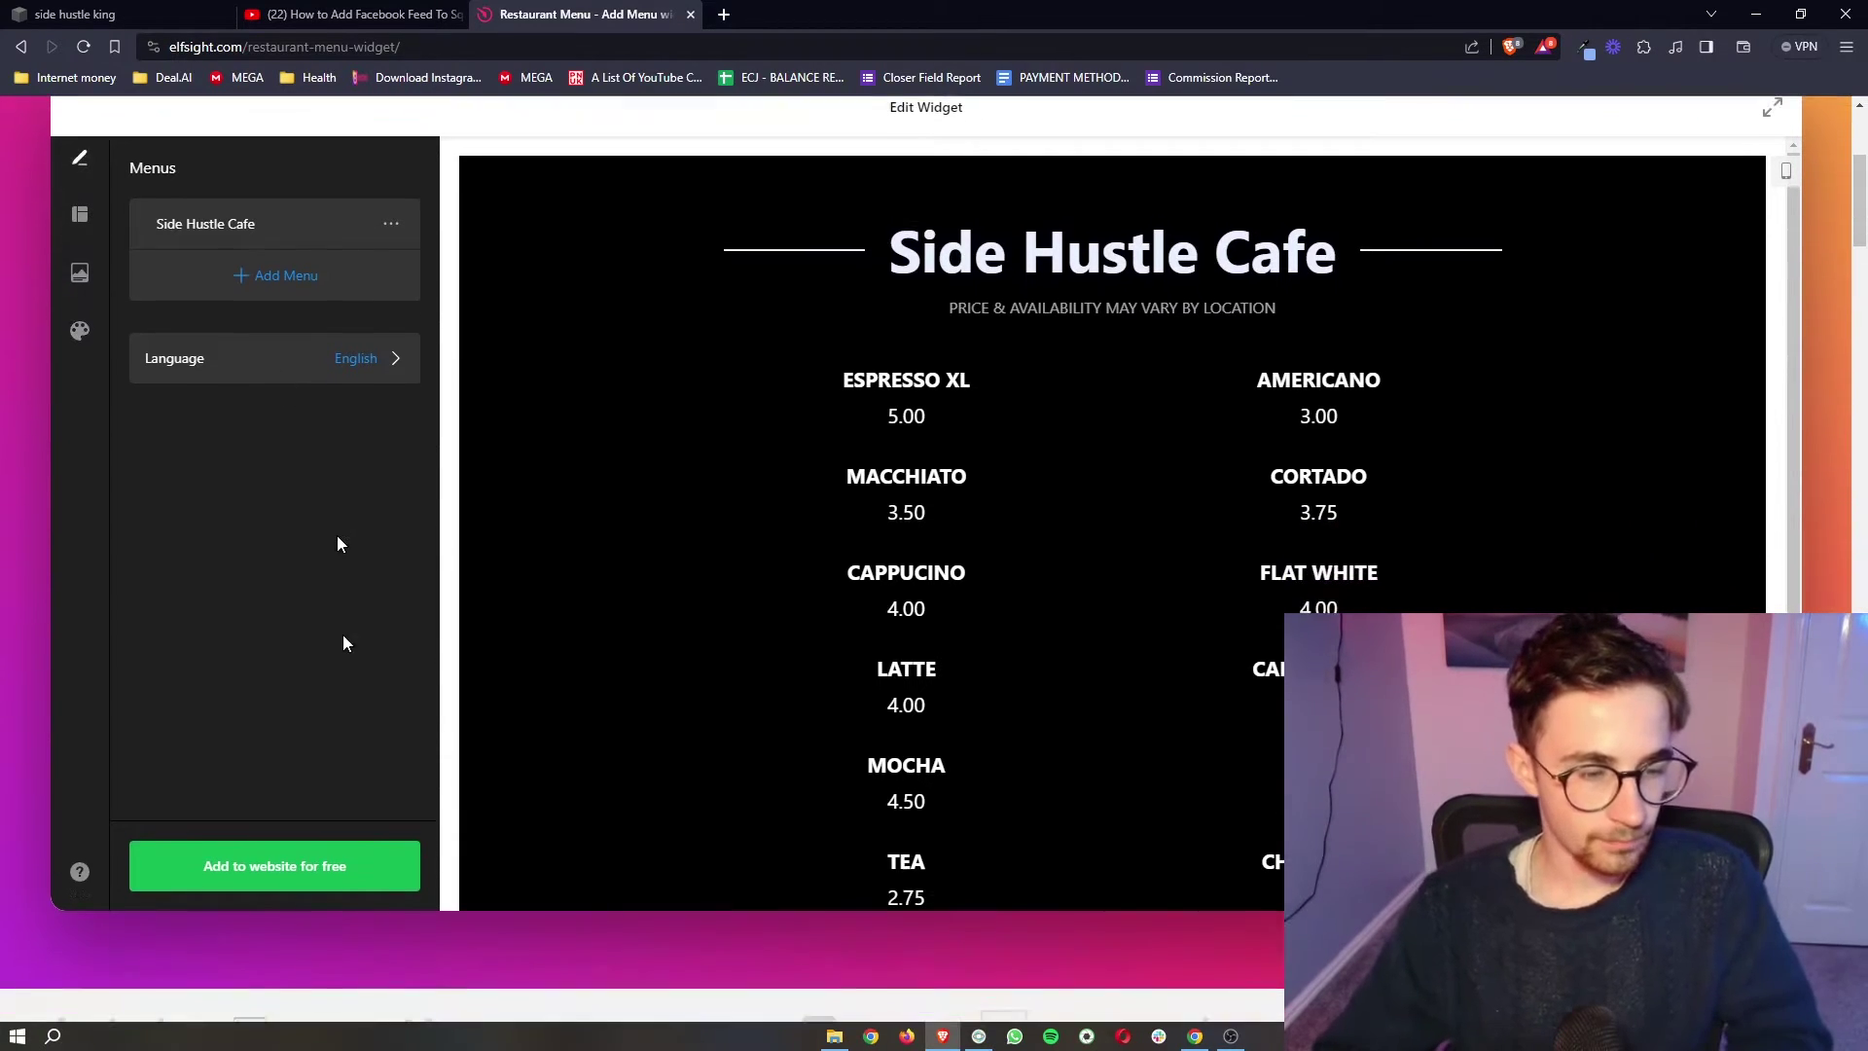
click(302, 866)
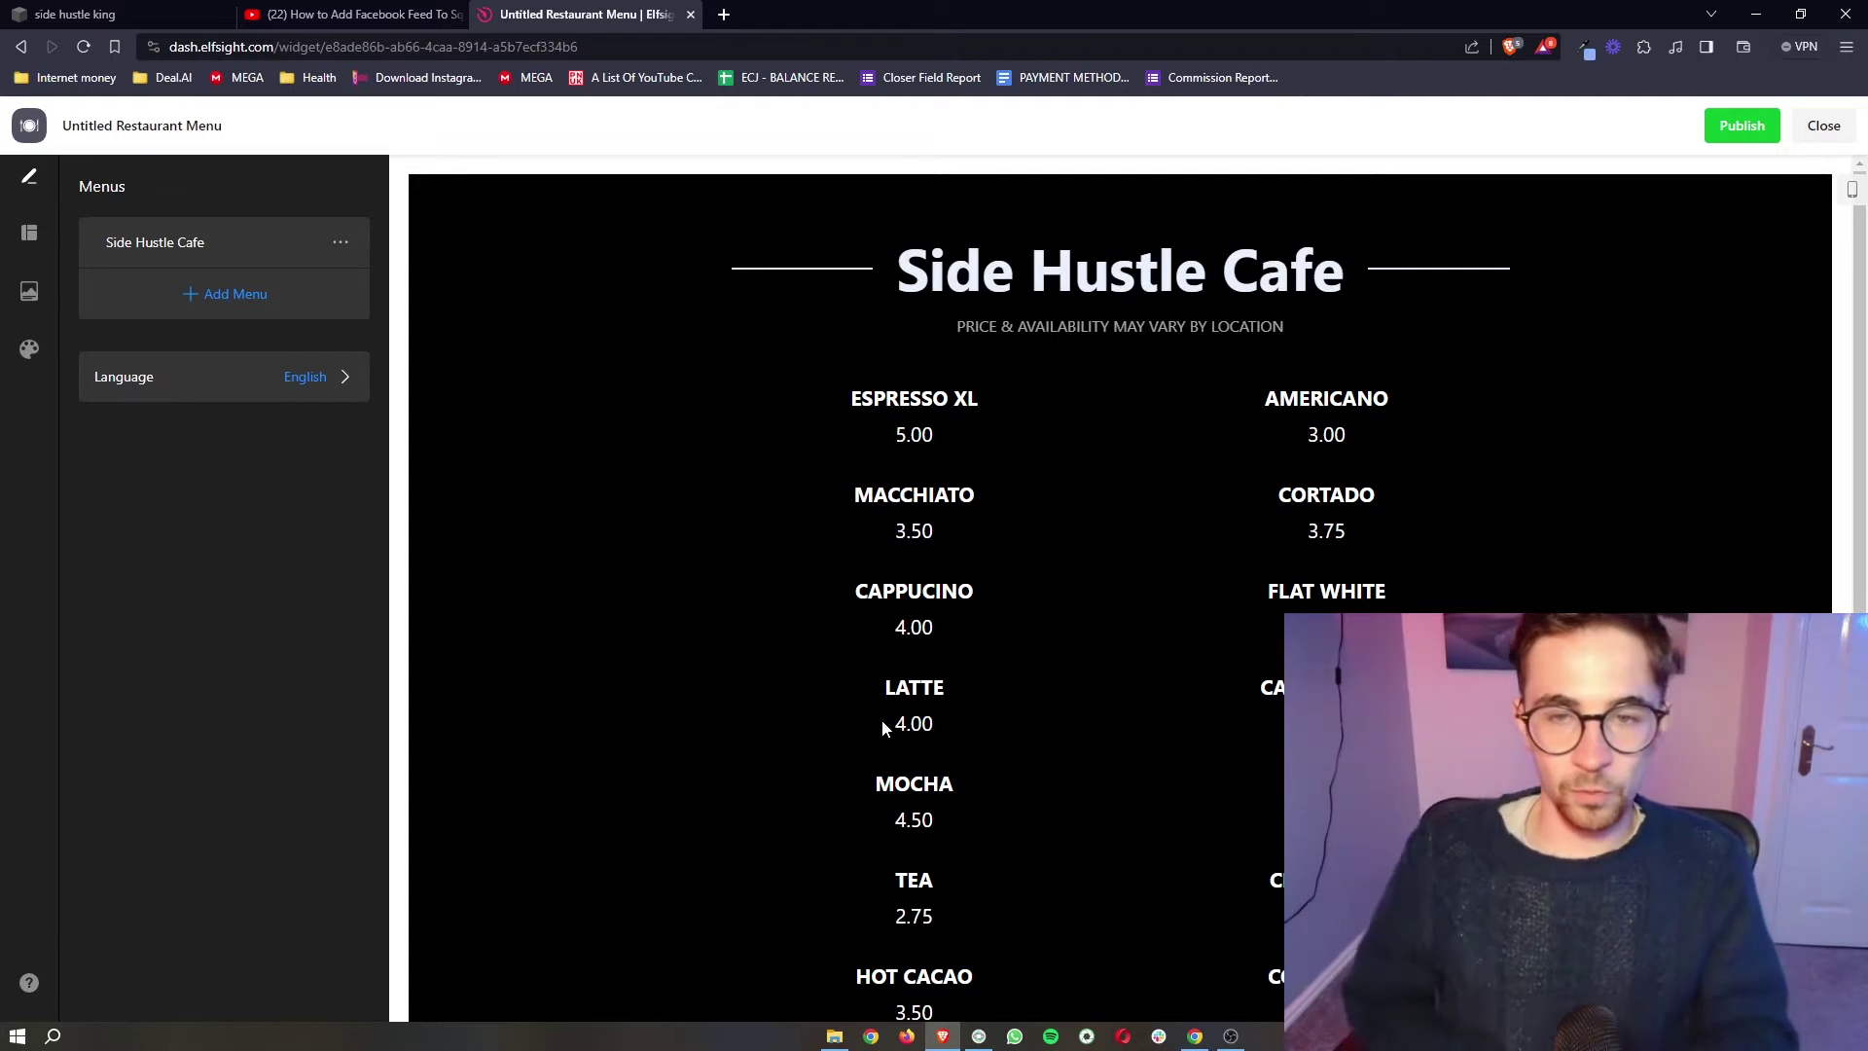
scroll(1450, 393, down, 1)
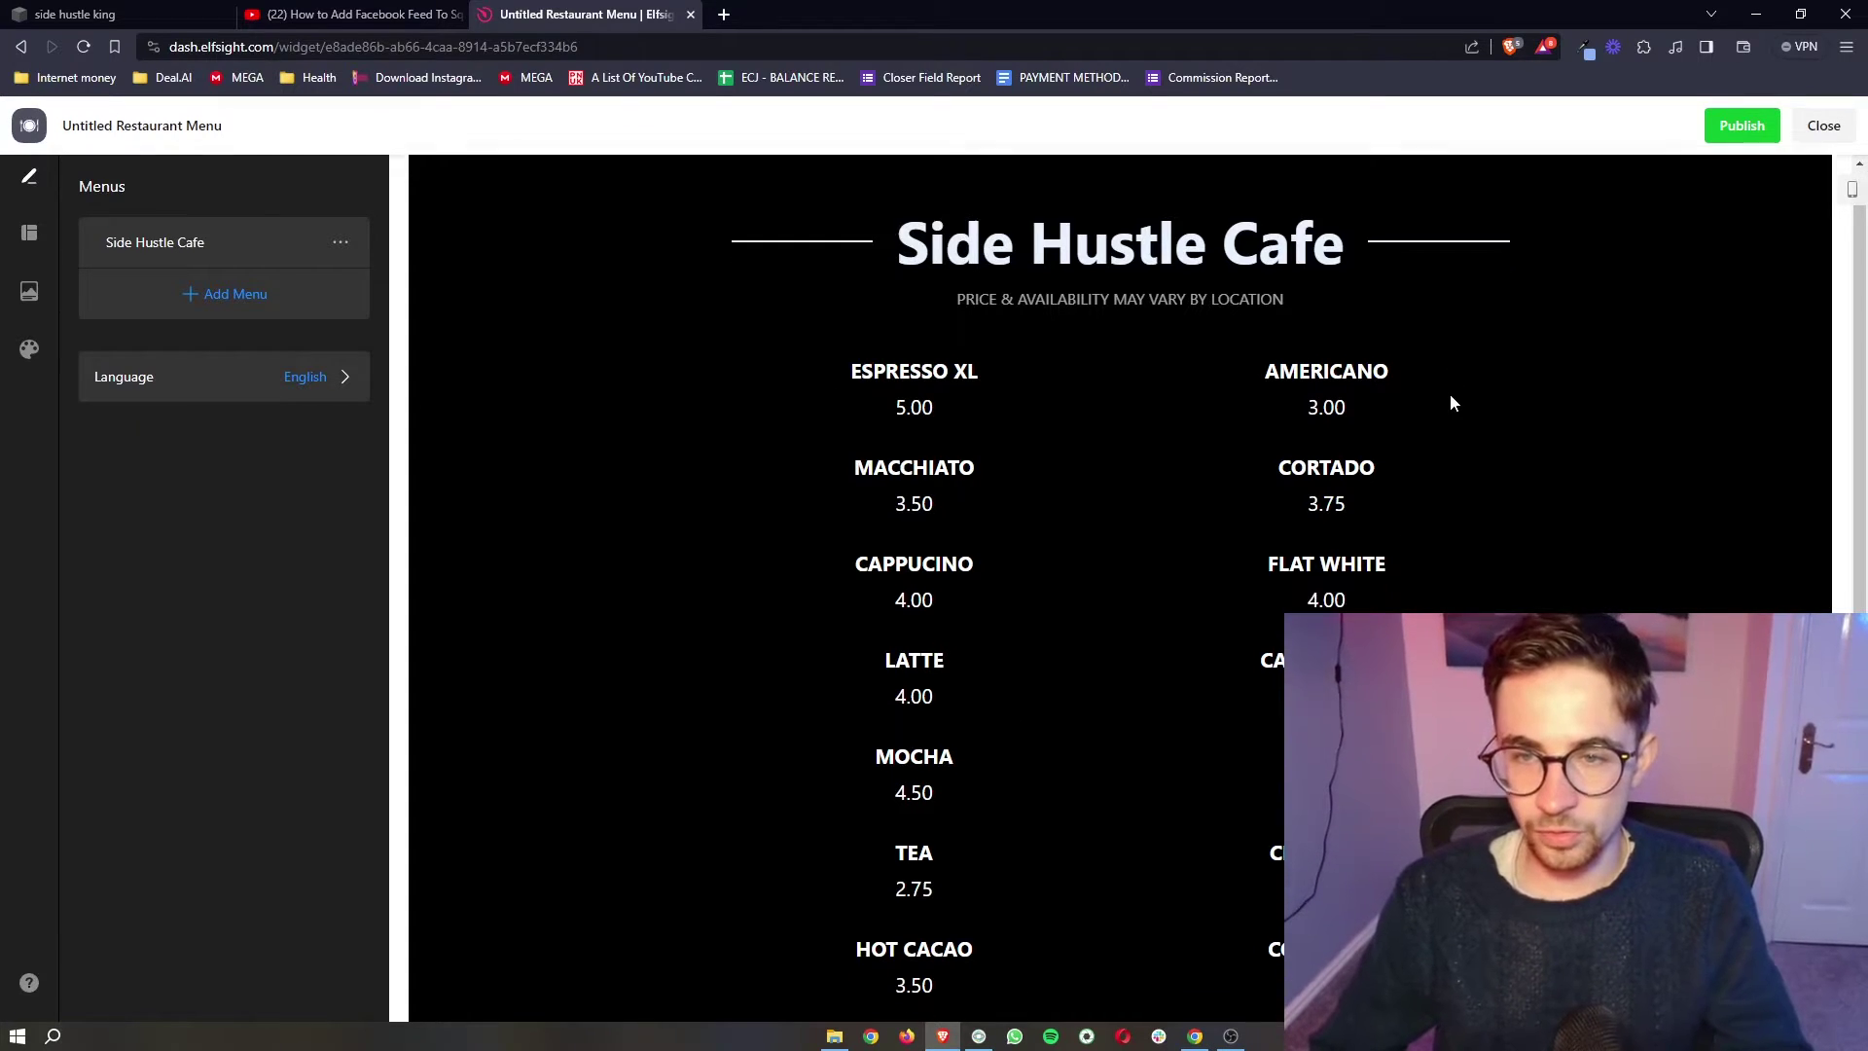
- Publish the Restaurant Menu widget
click(1744, 125)
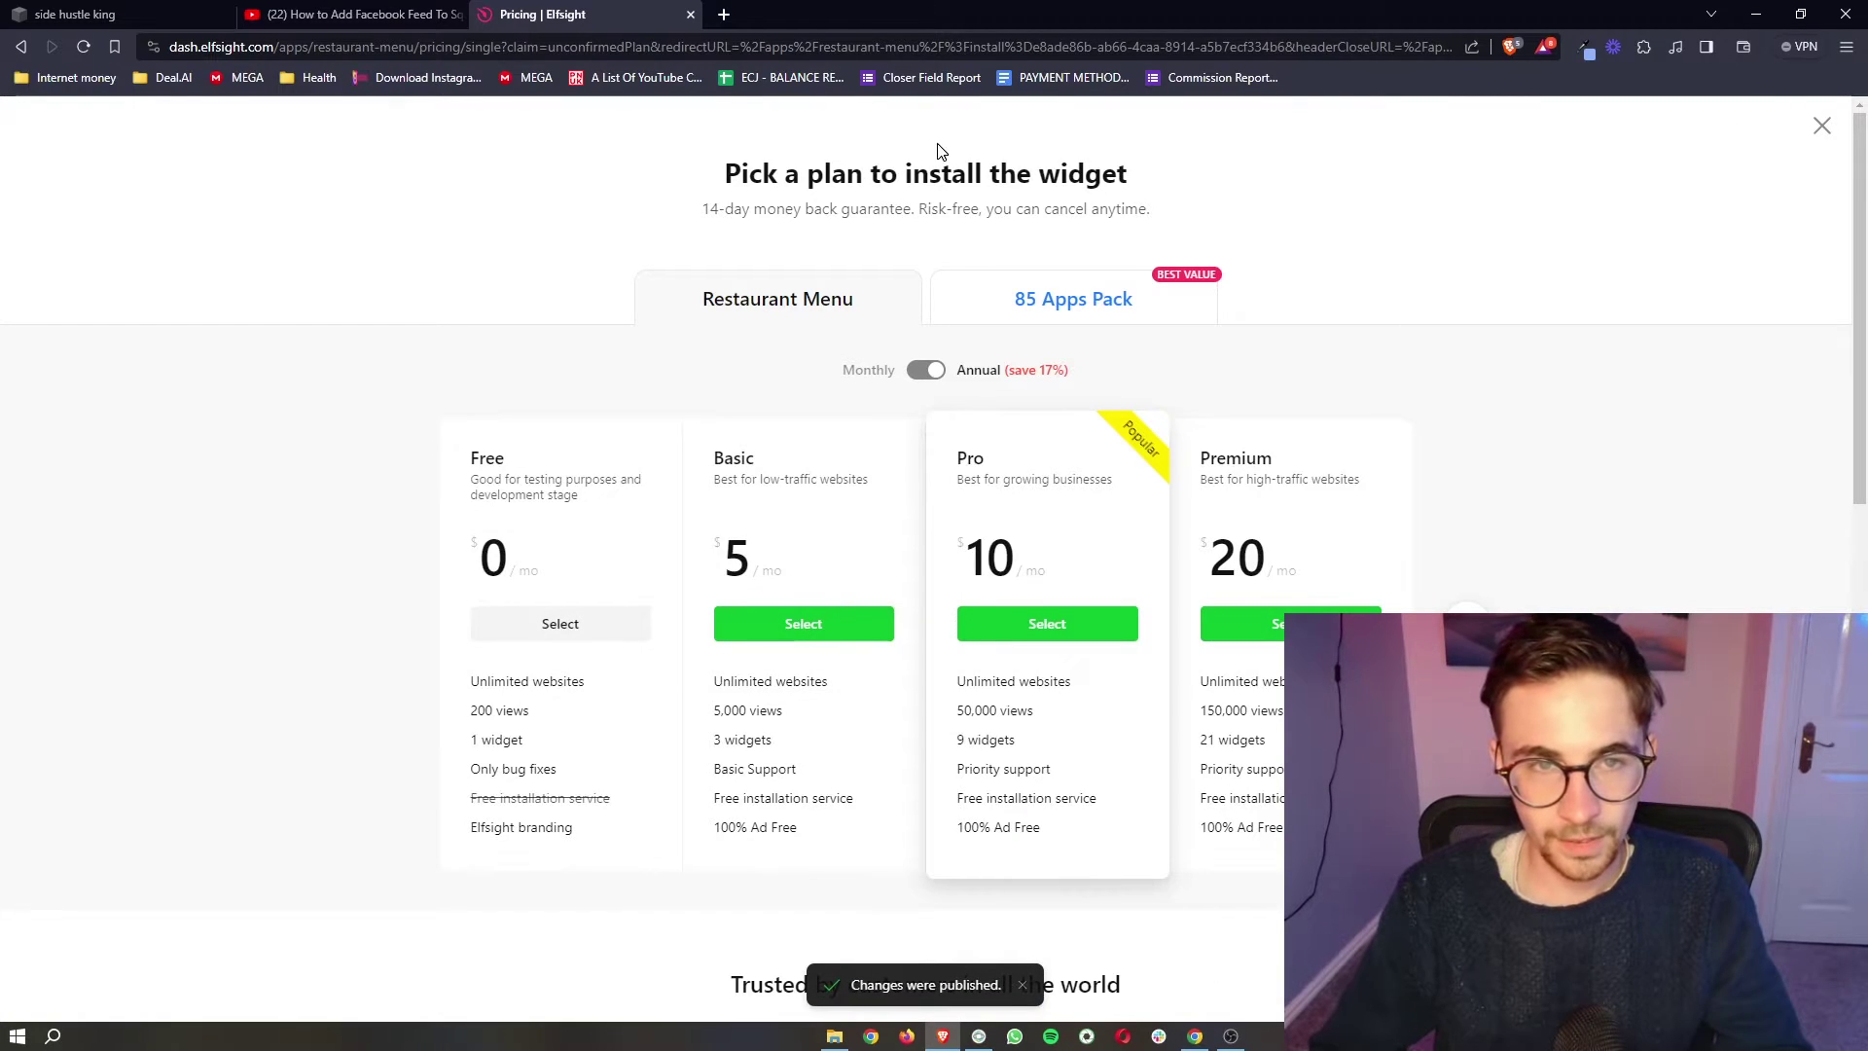
drag(712, 175, 1172, 166)
click(1187, 180)
scroll(1312, 309, down, 1)
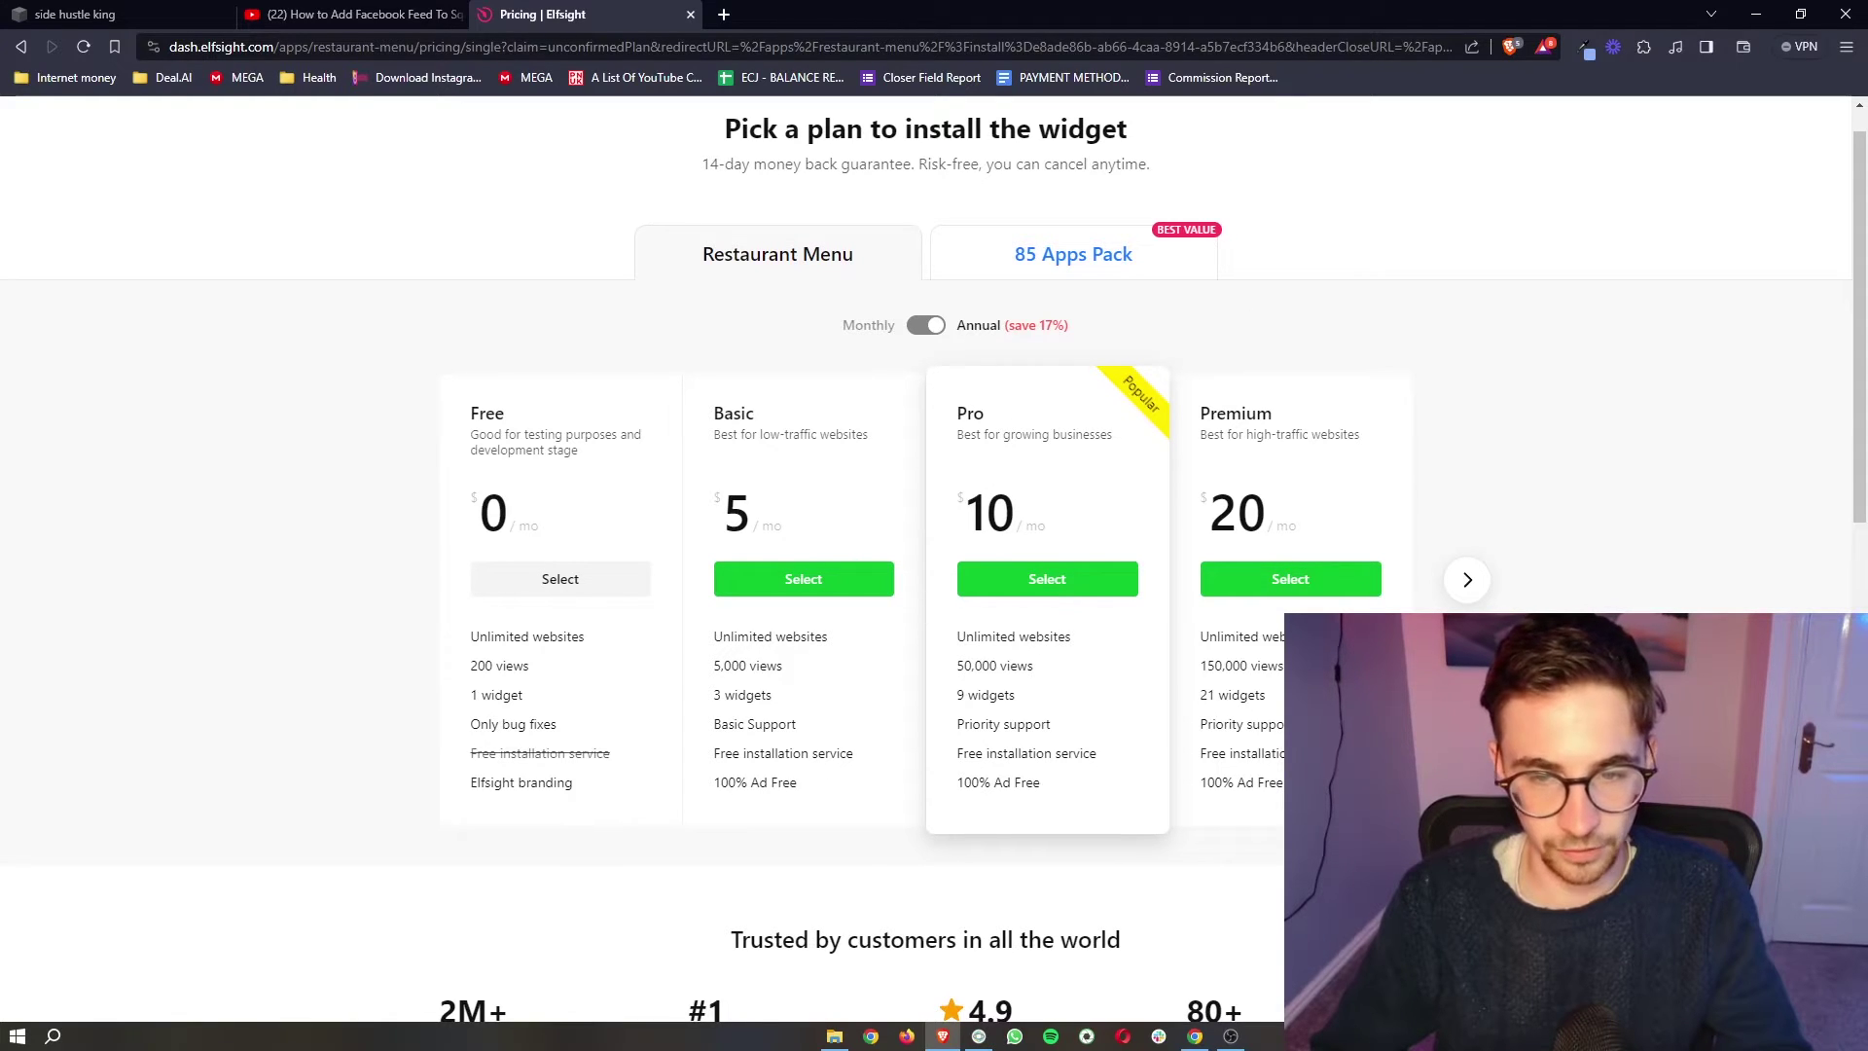
- Compare plan view limits (5,000, 50,000, 150,000) and choose the Free plan
drag(1294, 668, 1200, 667)
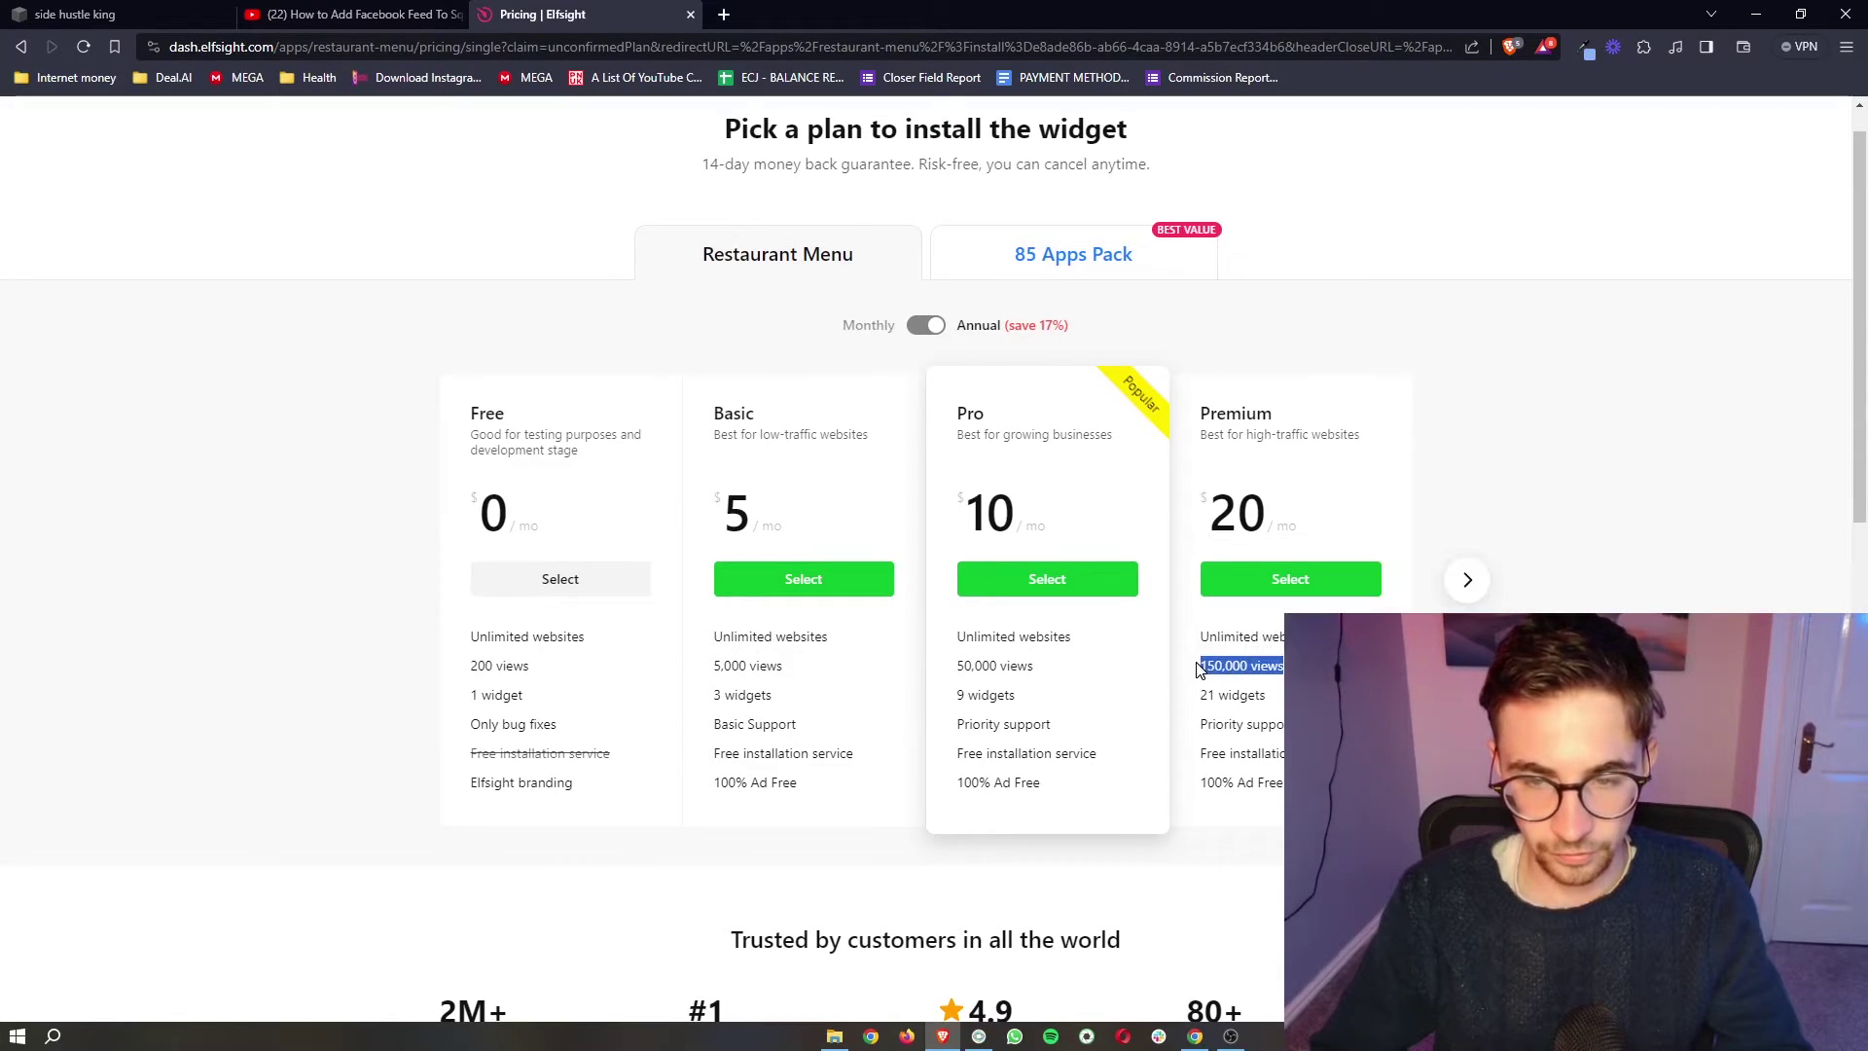
drag(1071, 667, 931, 665)
drag(813, 660, 712, 669)
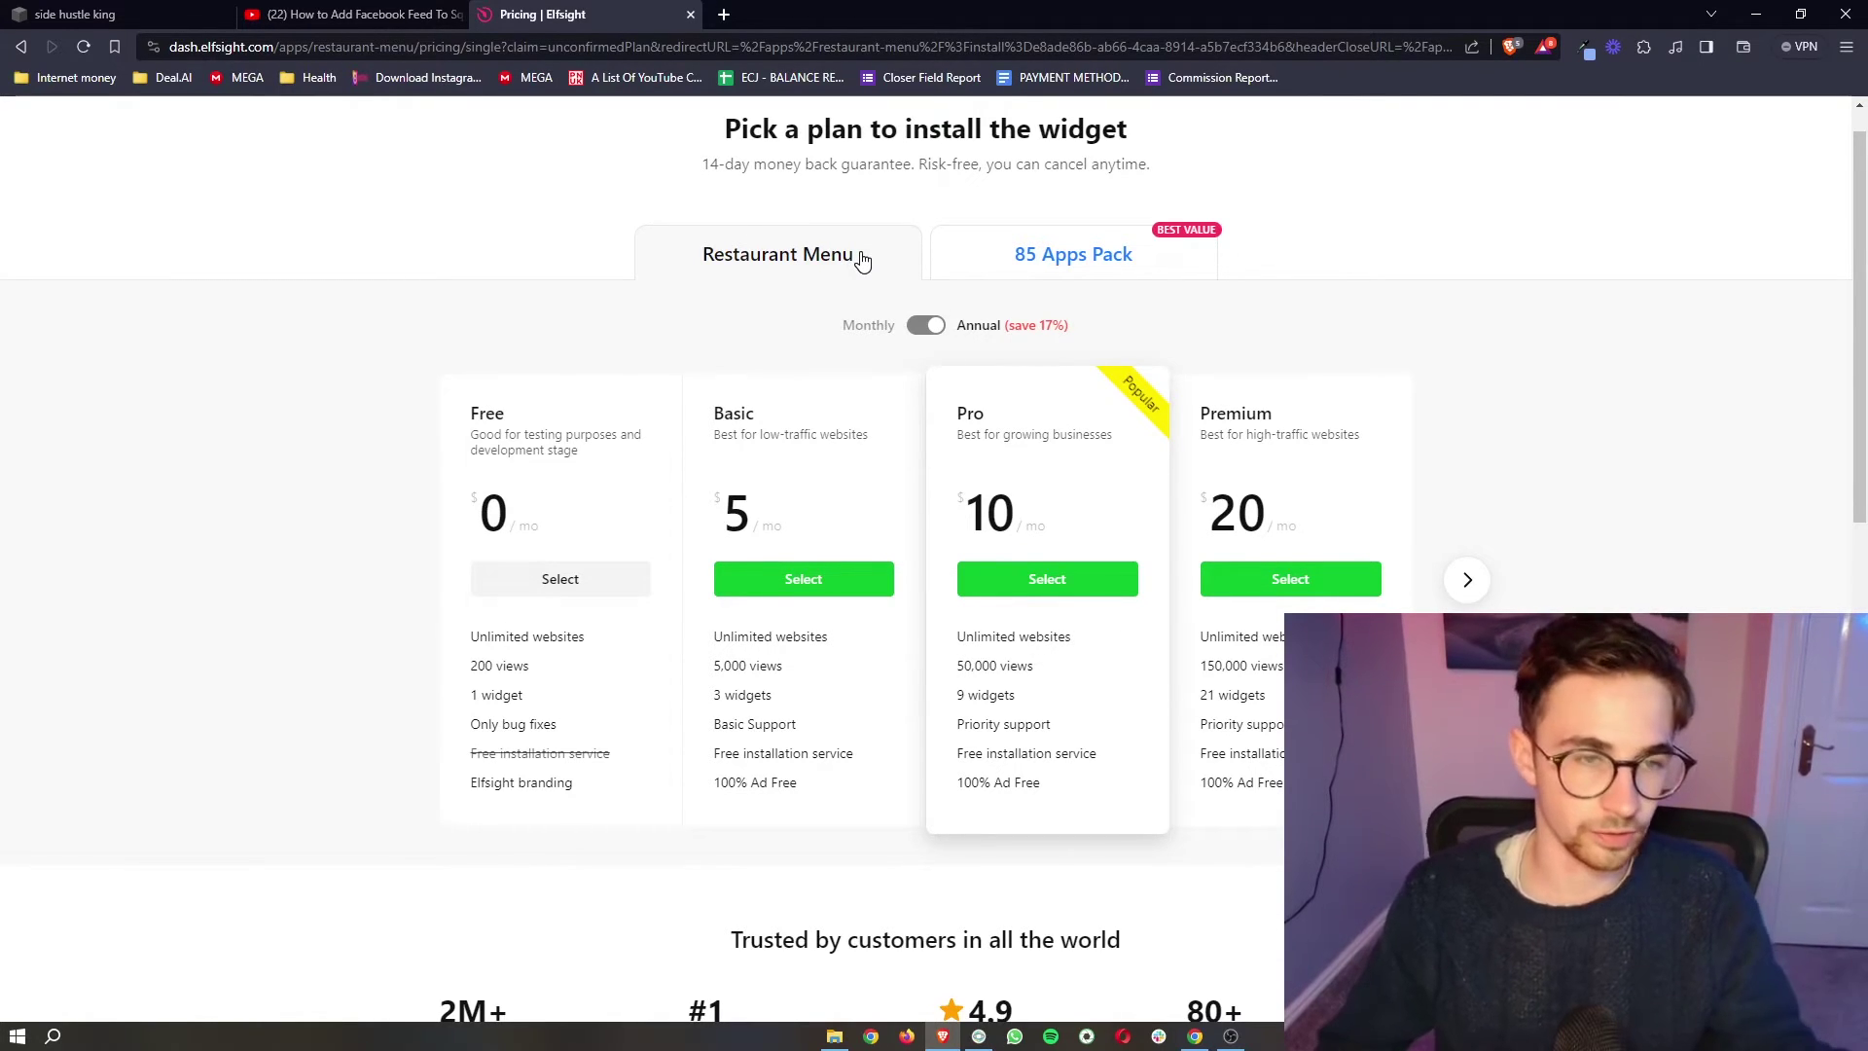
click(567, 582)
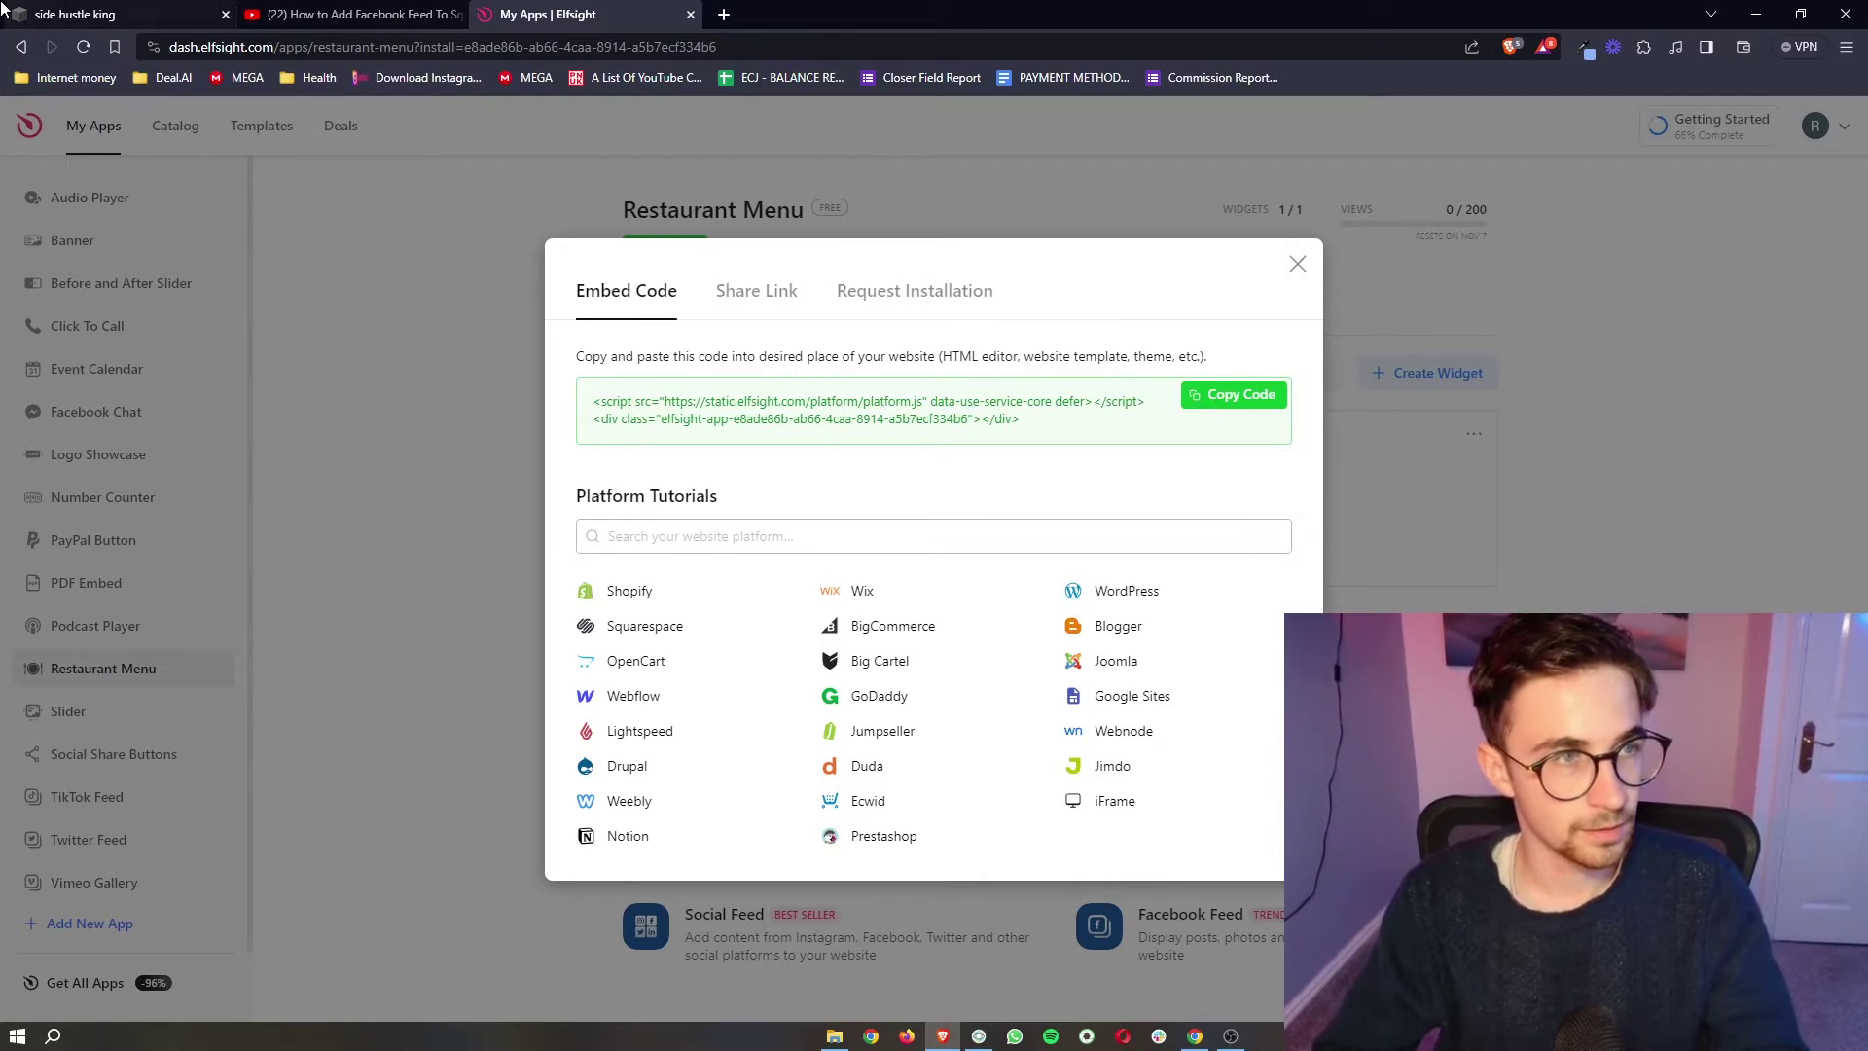
- Go to the Squarespace site editor and start editing the Home page
click(76, 14)
scroll(900, 345, down, 1)
scroll(900, 345, up, 1)
click(284, 139)
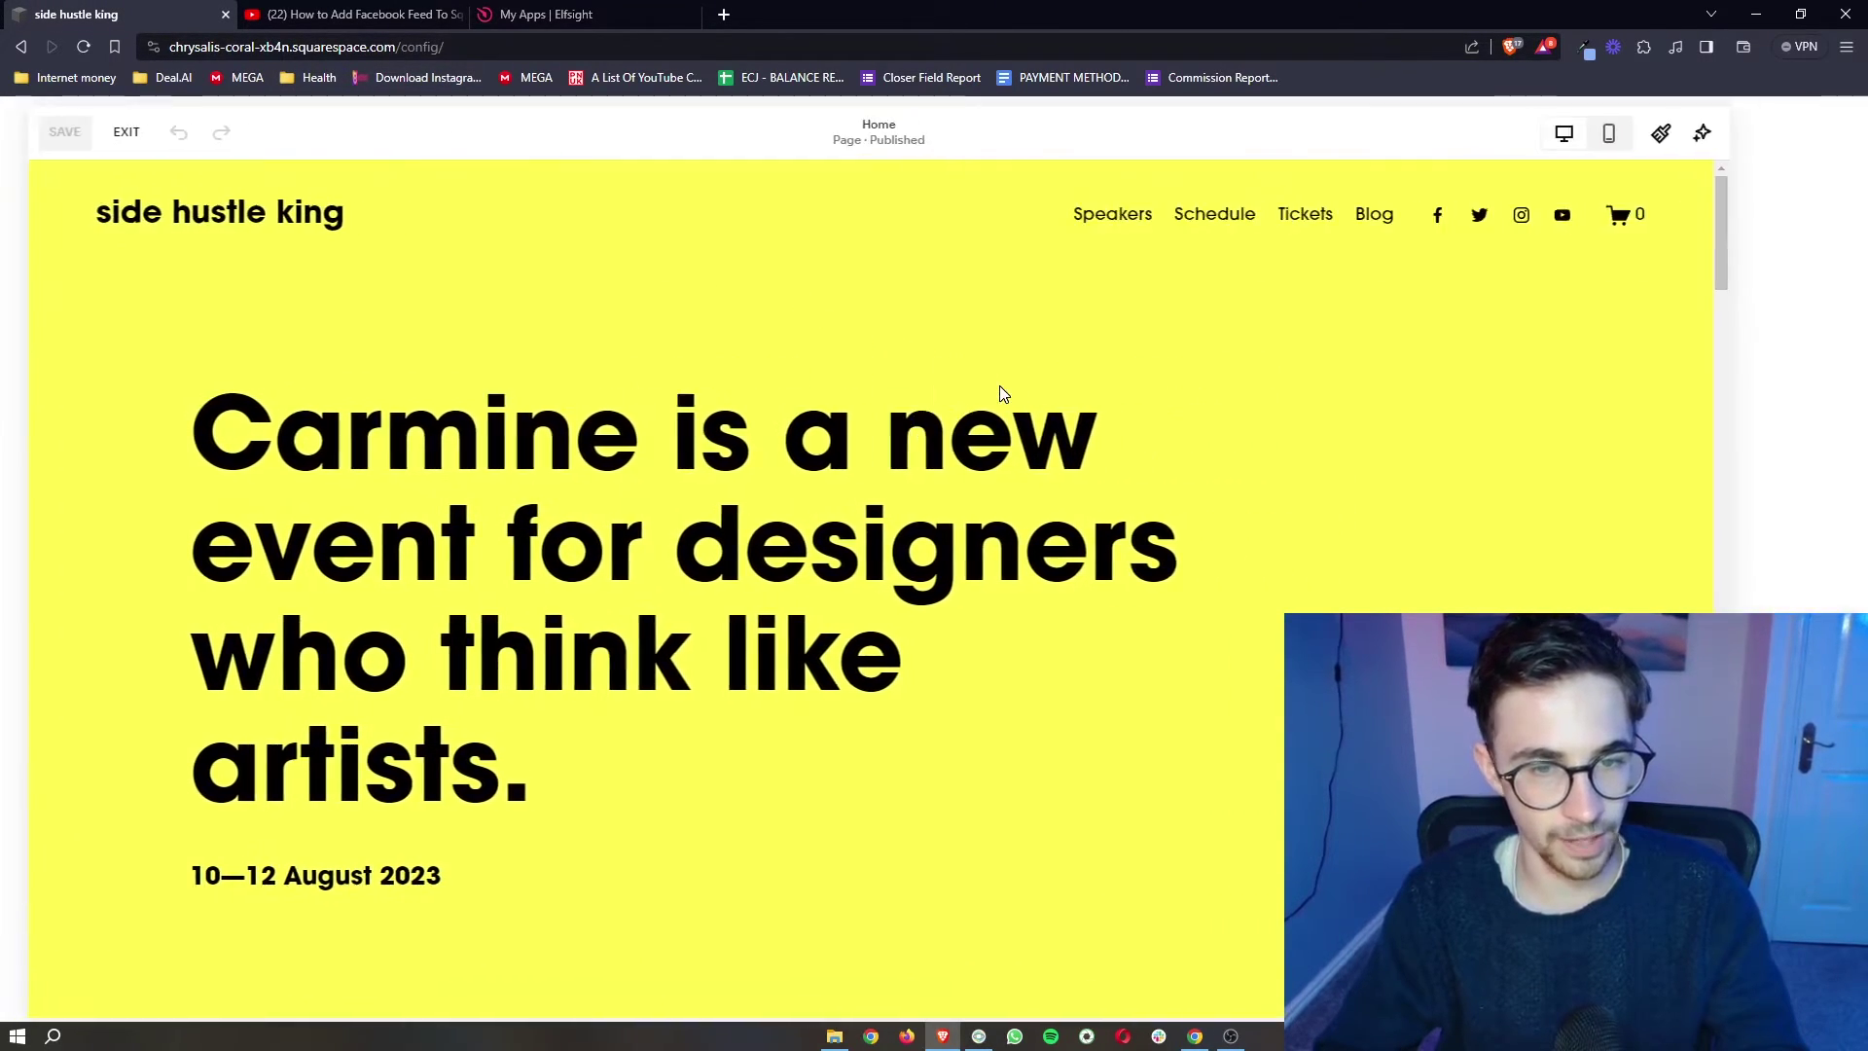
- Add a blank section below the 10—12 August 2023 hero
scroll(1148, 494, down, 4)
scroll(1148, 494, down, 4)
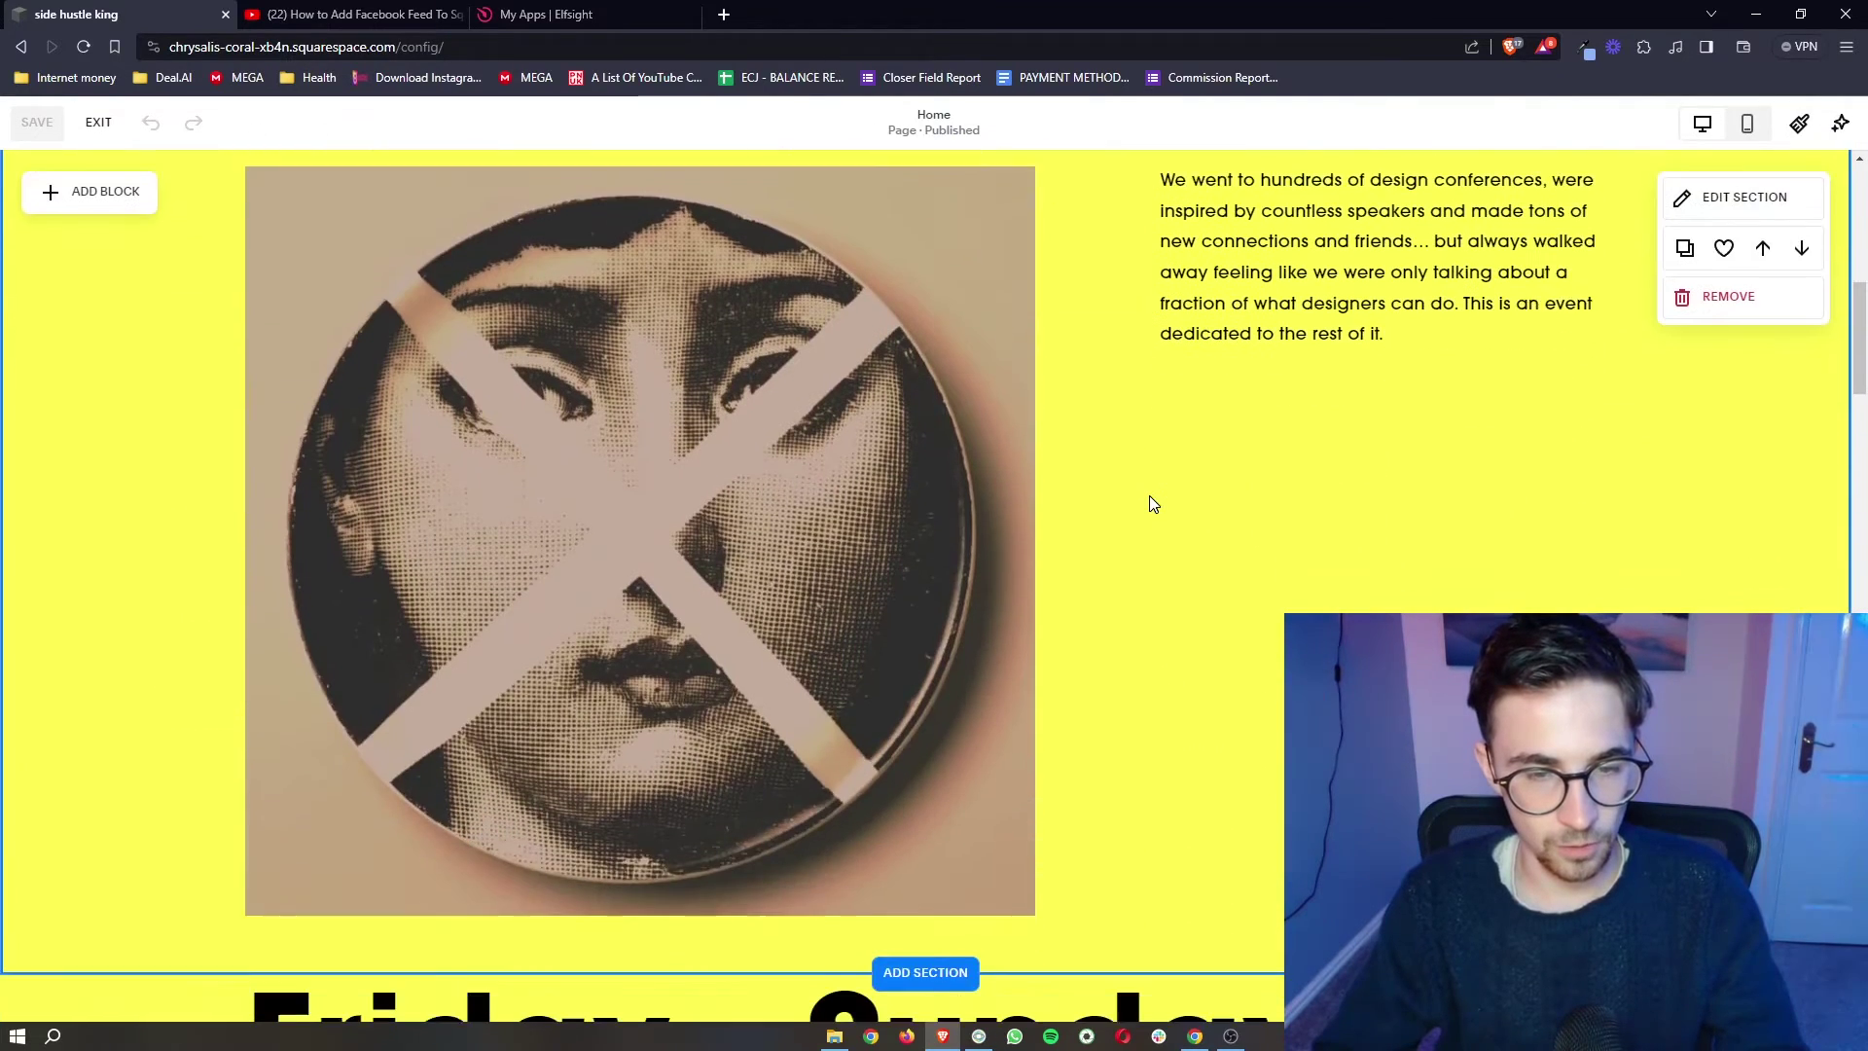
scroll(1151, 500, up, 3)
scroll(1059, 446, up, 1)
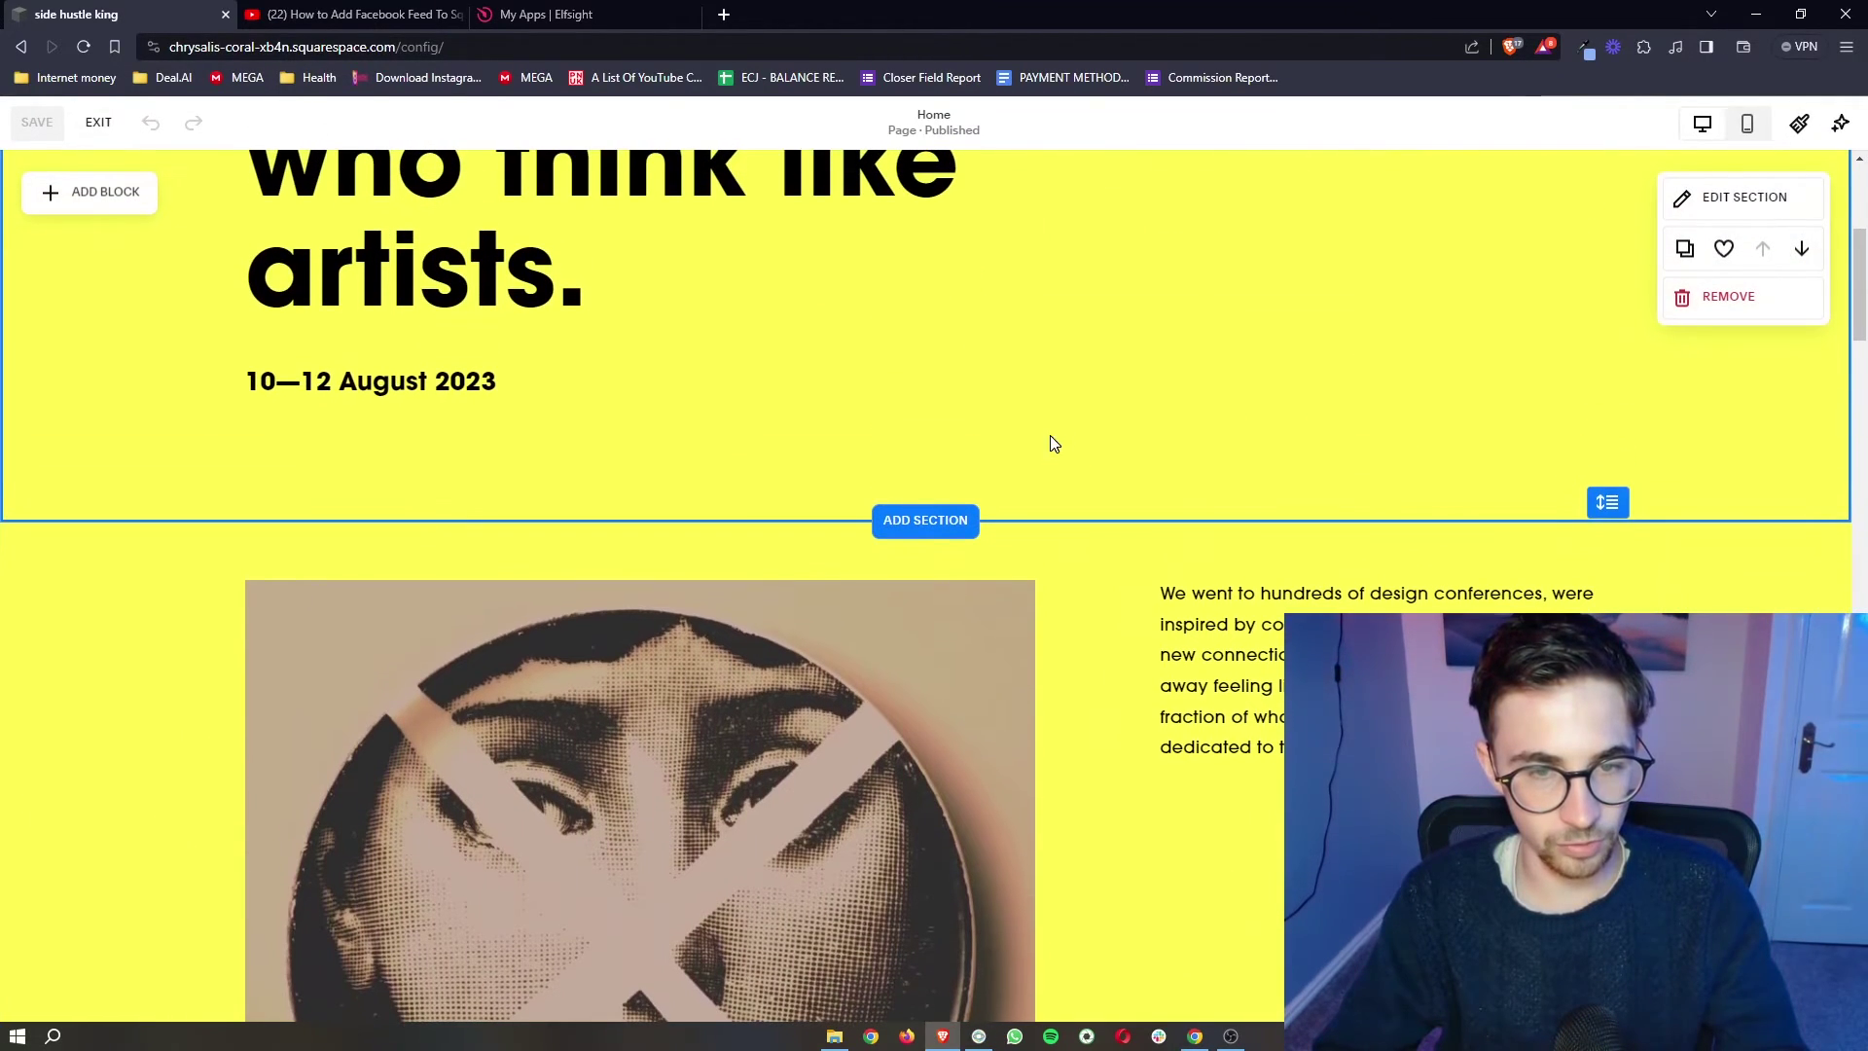
click(935, 527)
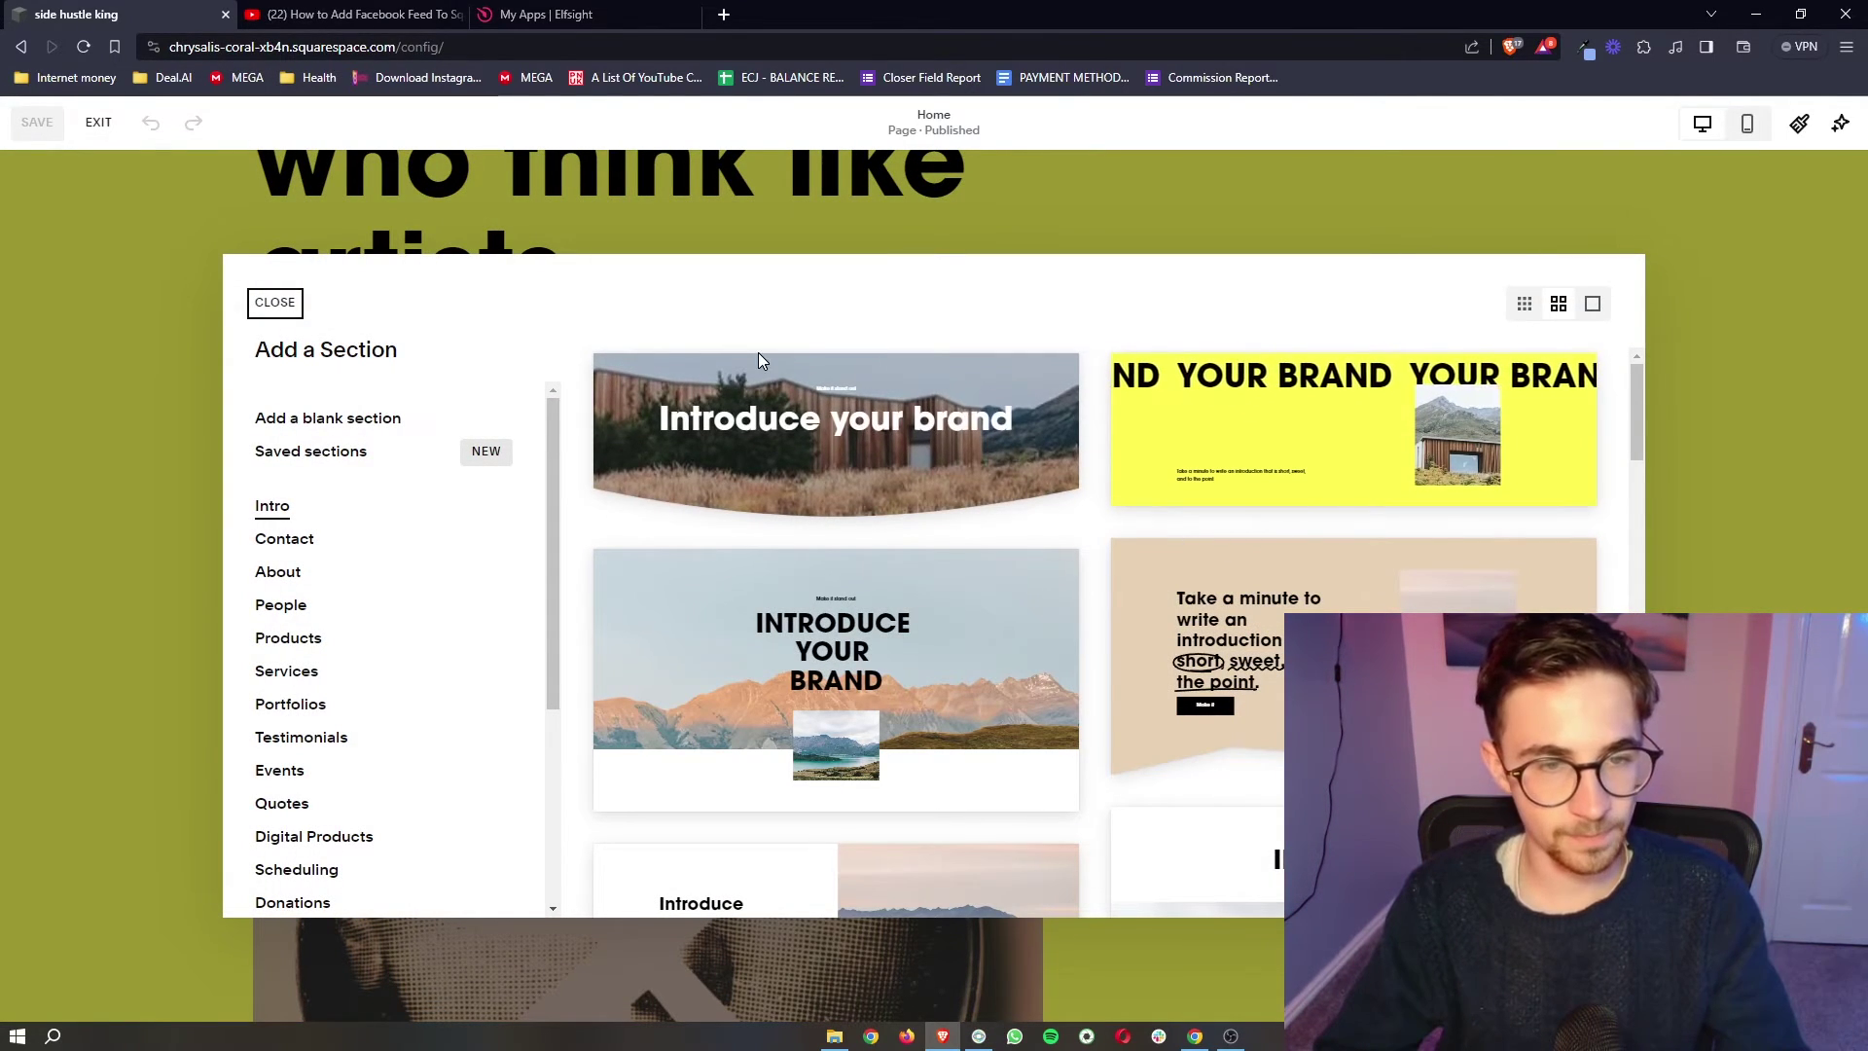
click(382, 420)
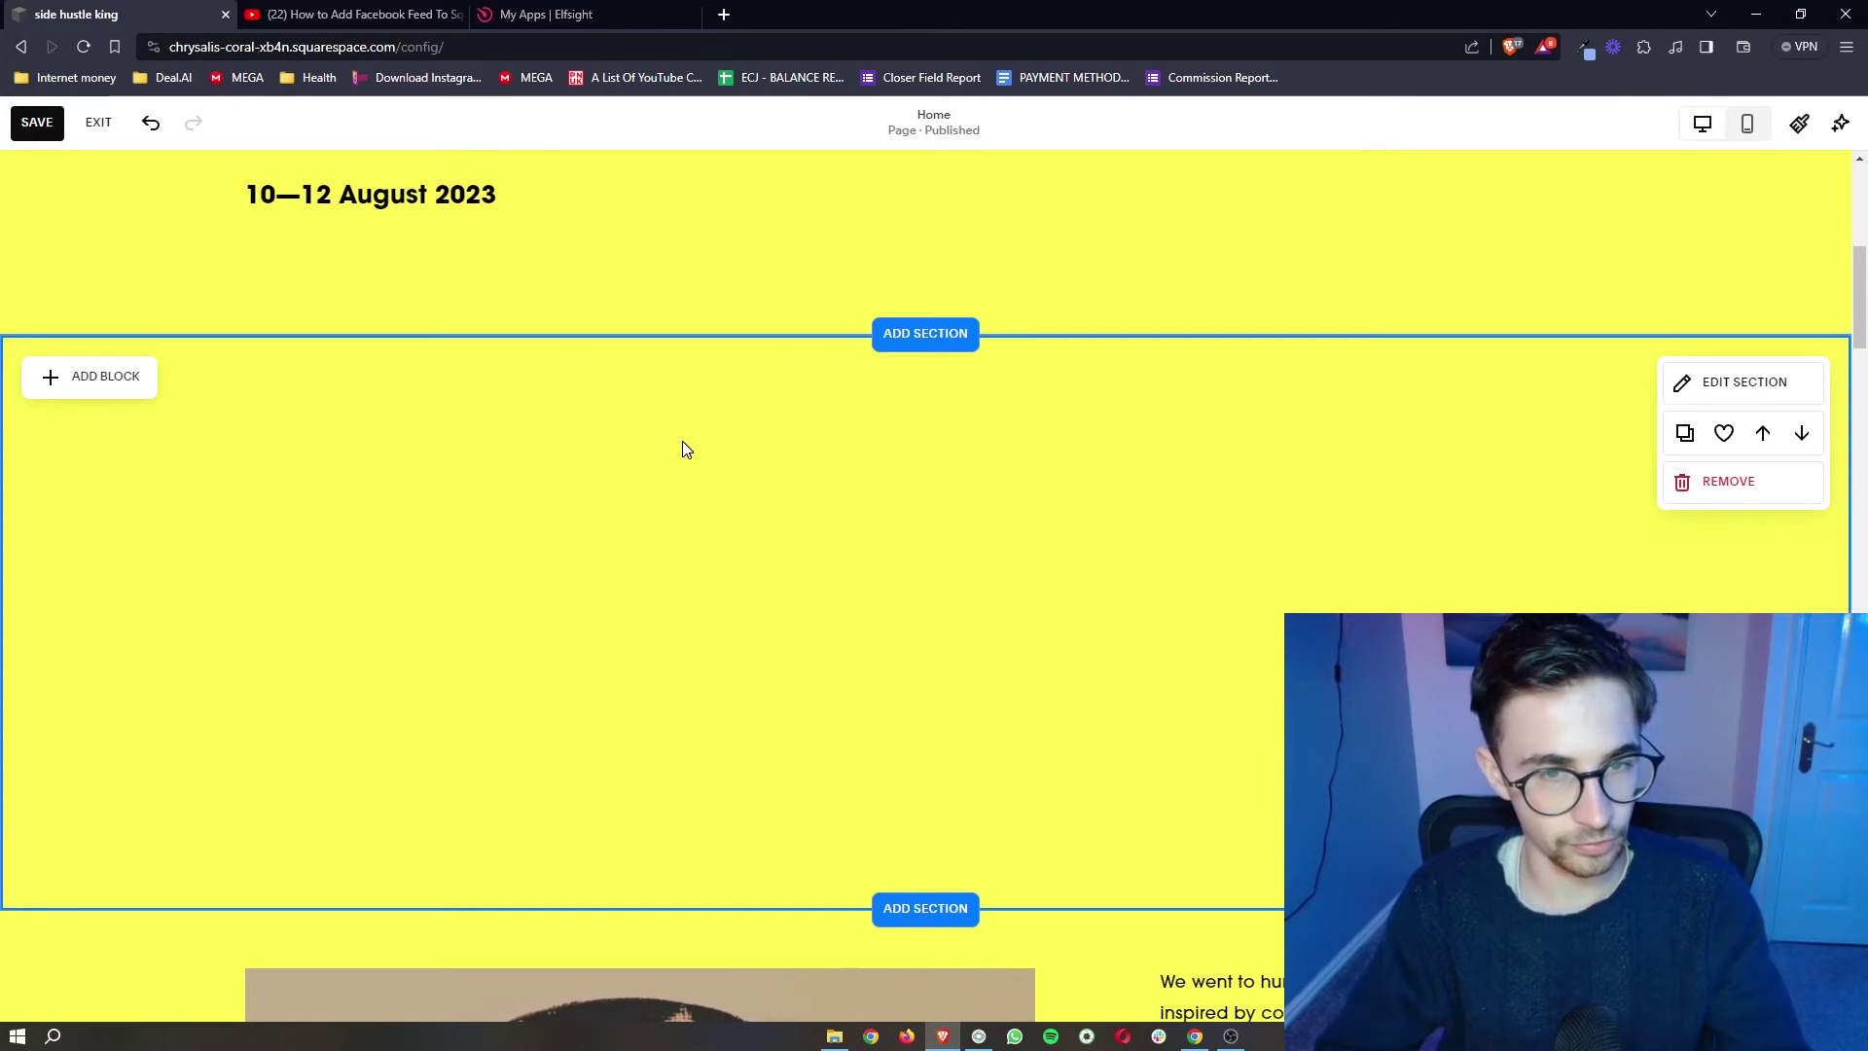
- Insert a Code block in the new section and replace its Hello, World! sample with the Elfsight embed code
click(97, 385)
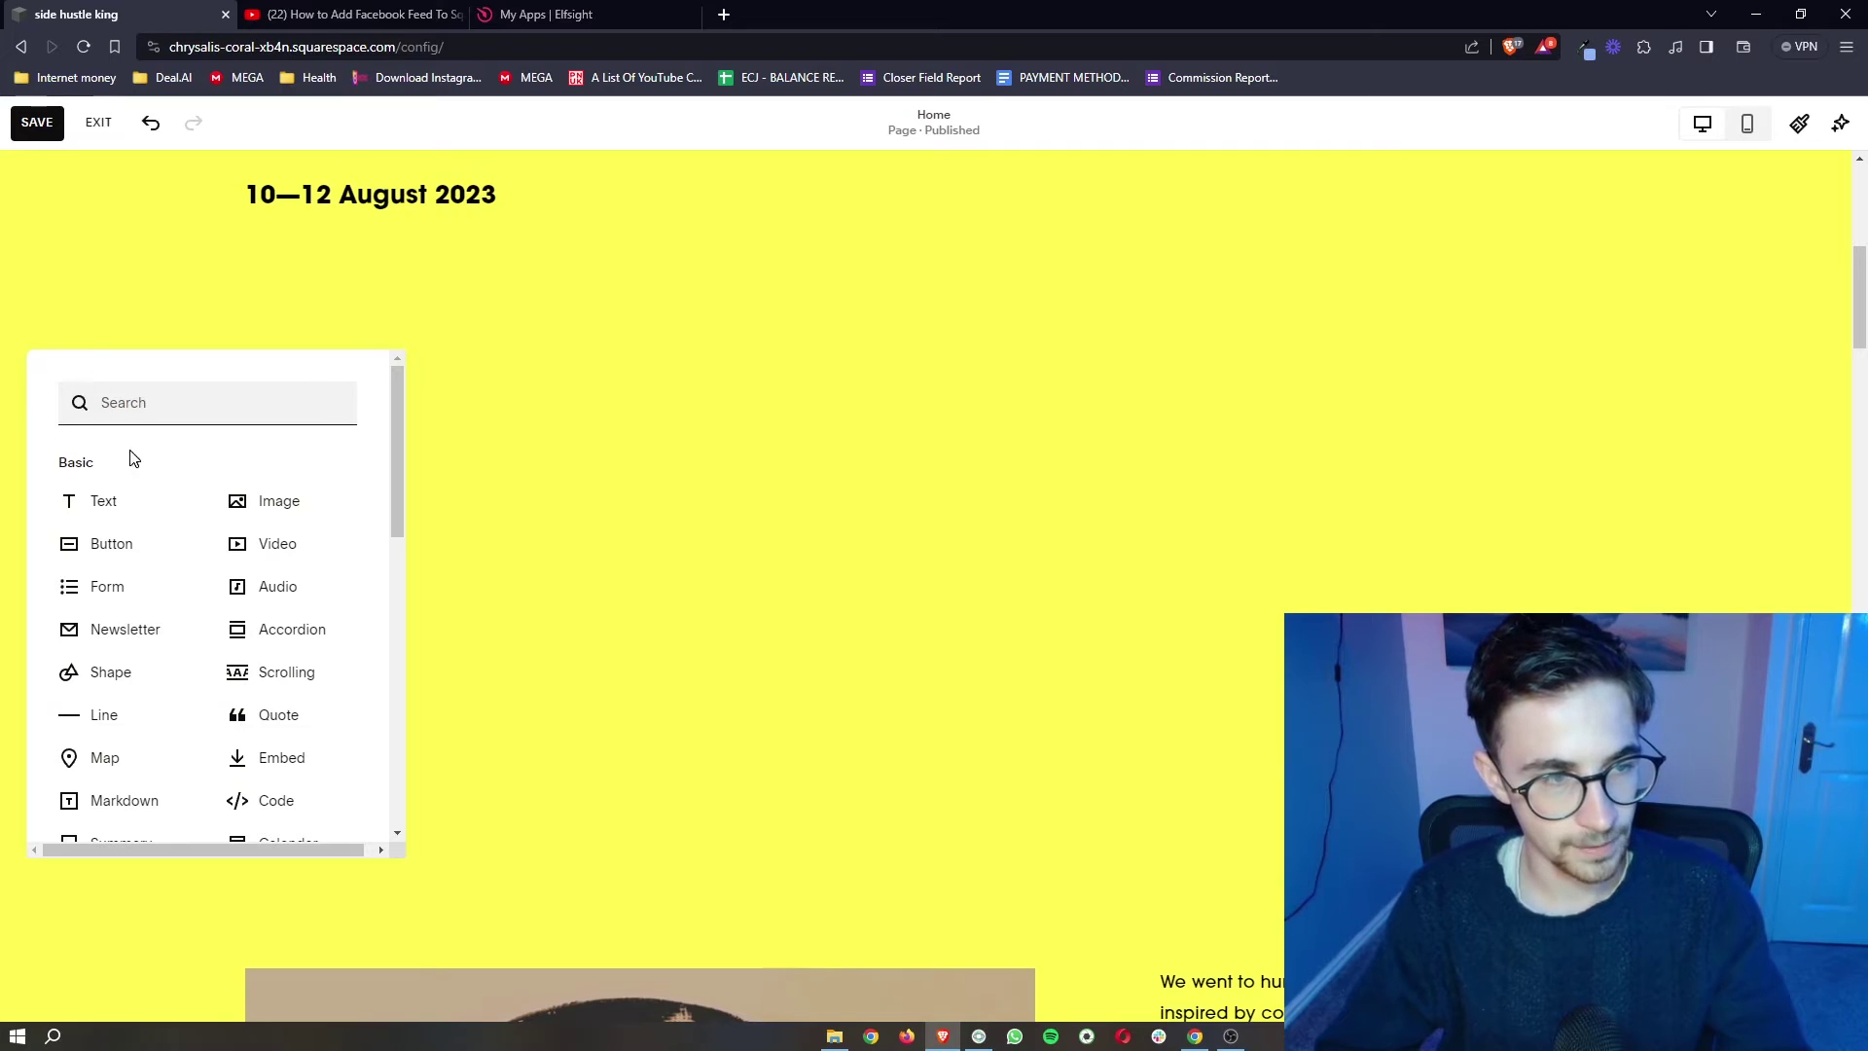
scroll(158, 522, down, 3)
scroll(165, 528, up, 1)
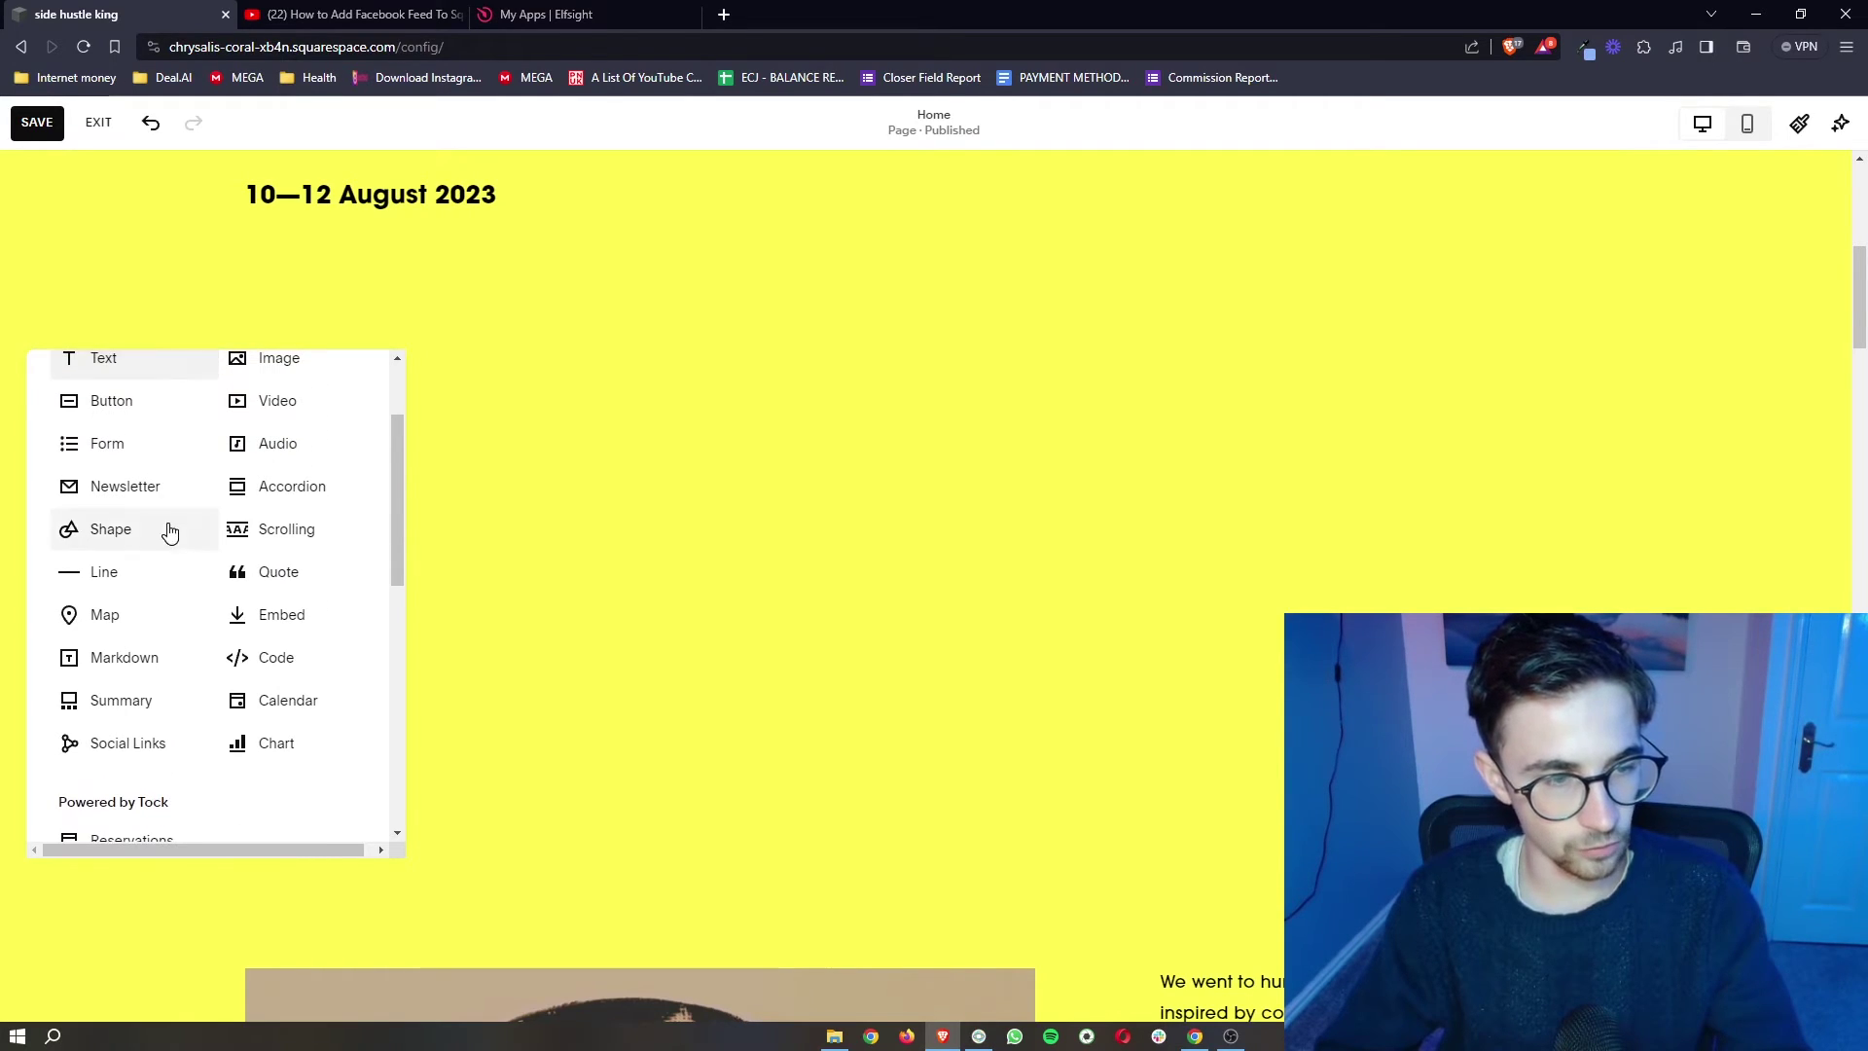
click(274, 662)
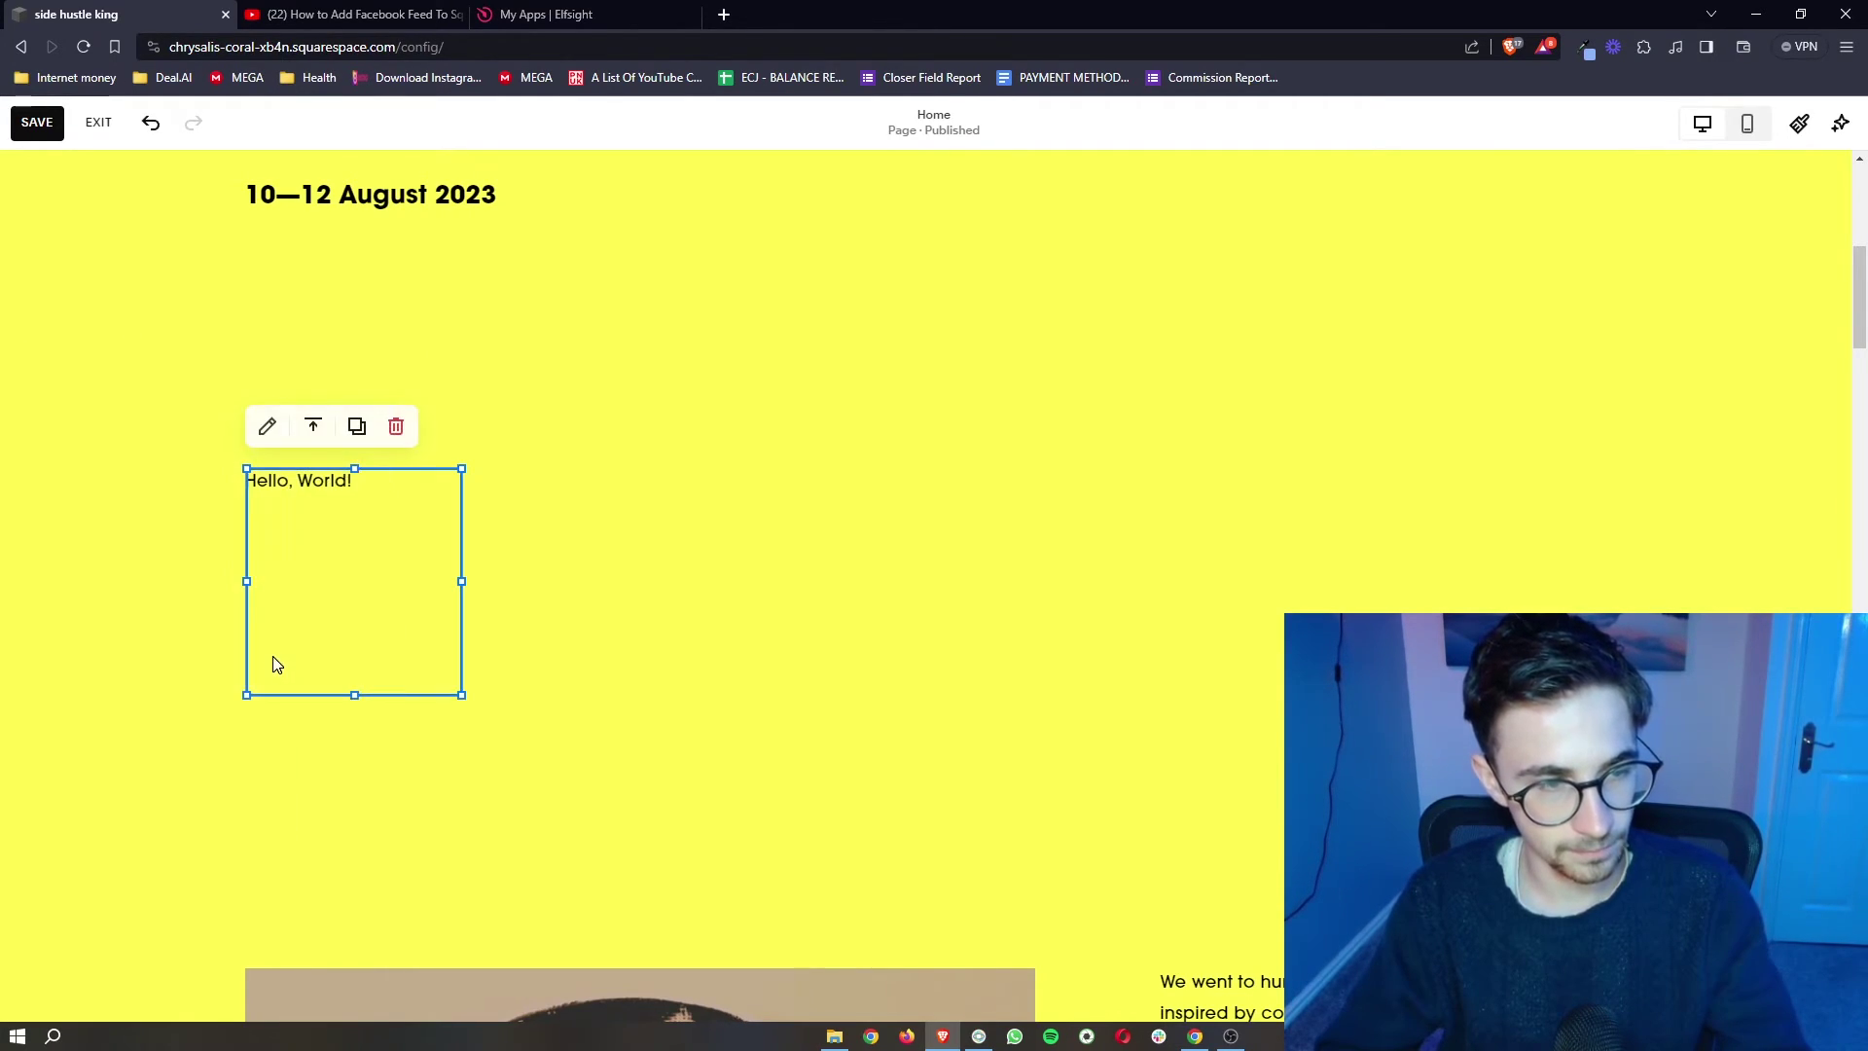
double_click(365, 542)
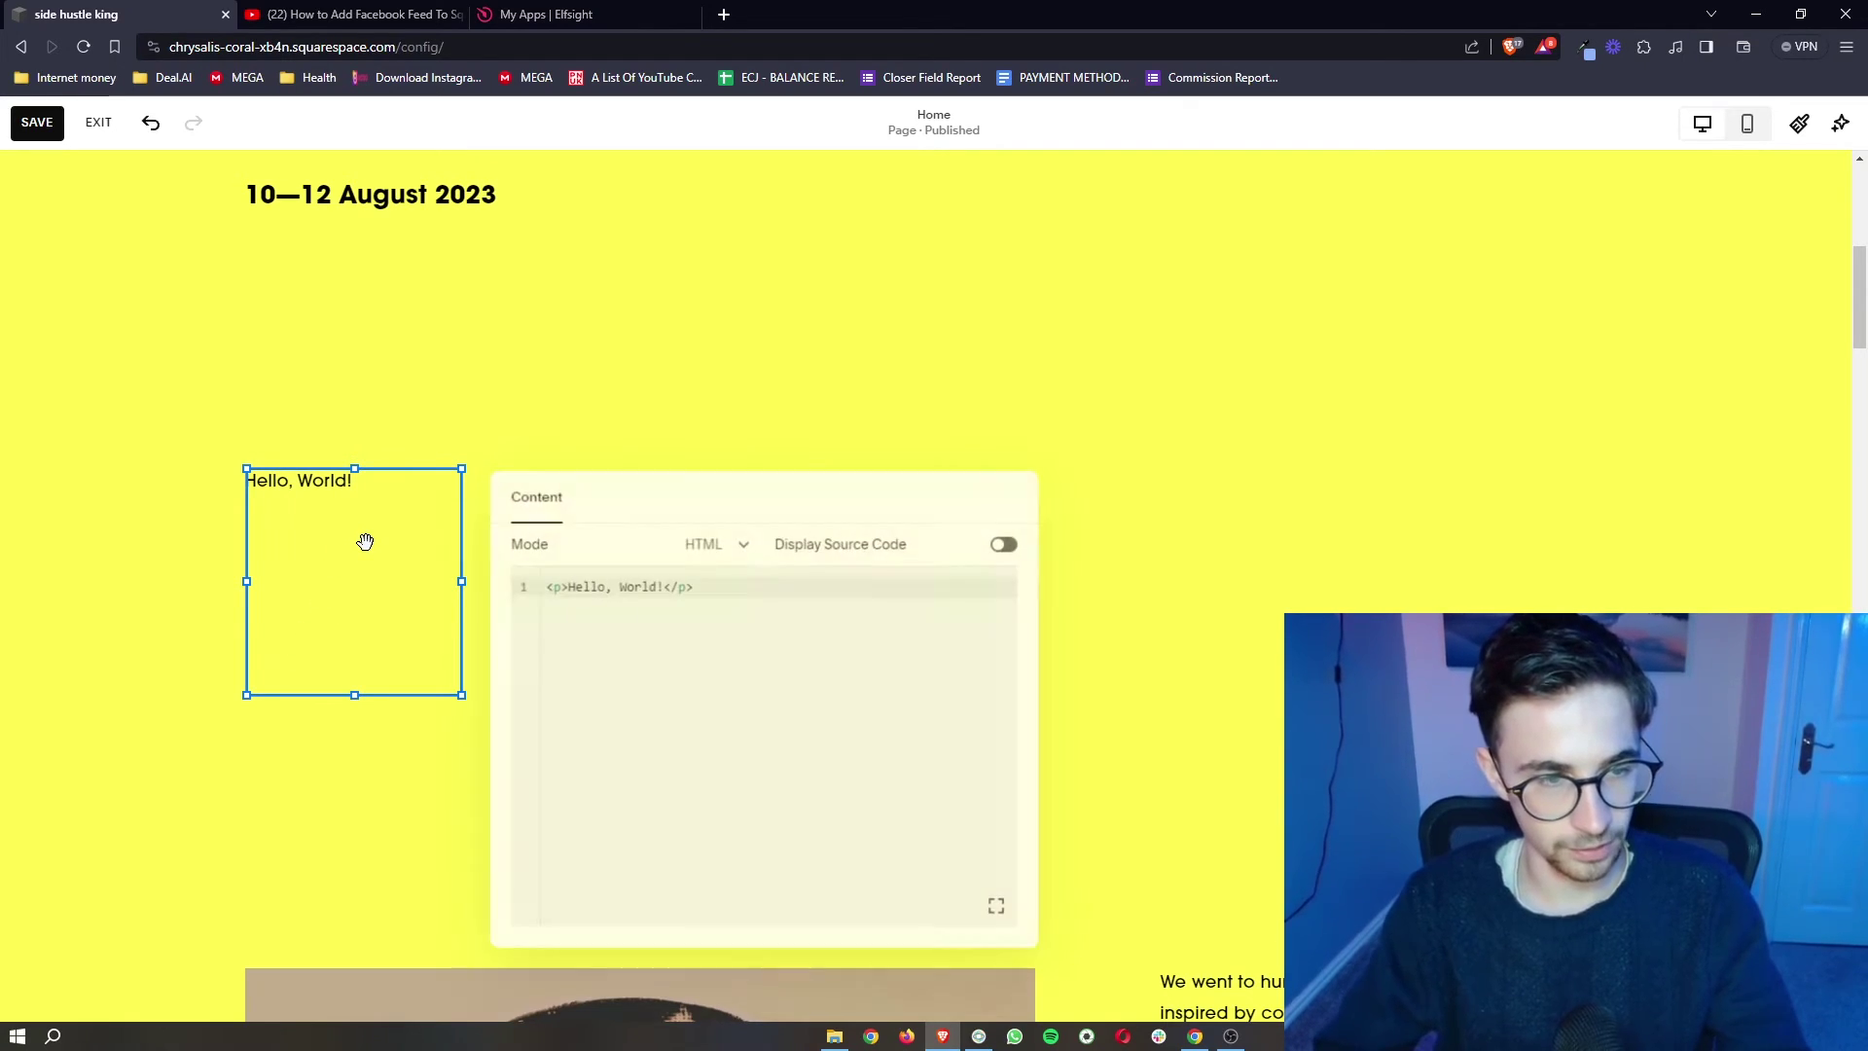
drag(724, 581, 484, 590)
text(<script src="https://static.elfsight.com/platform/platform.js" data-use-service-core defer></script> <div class="elfsight-app-e8ade86b-ab66-4caa-8914-a5b7ecf334b6"></div>)
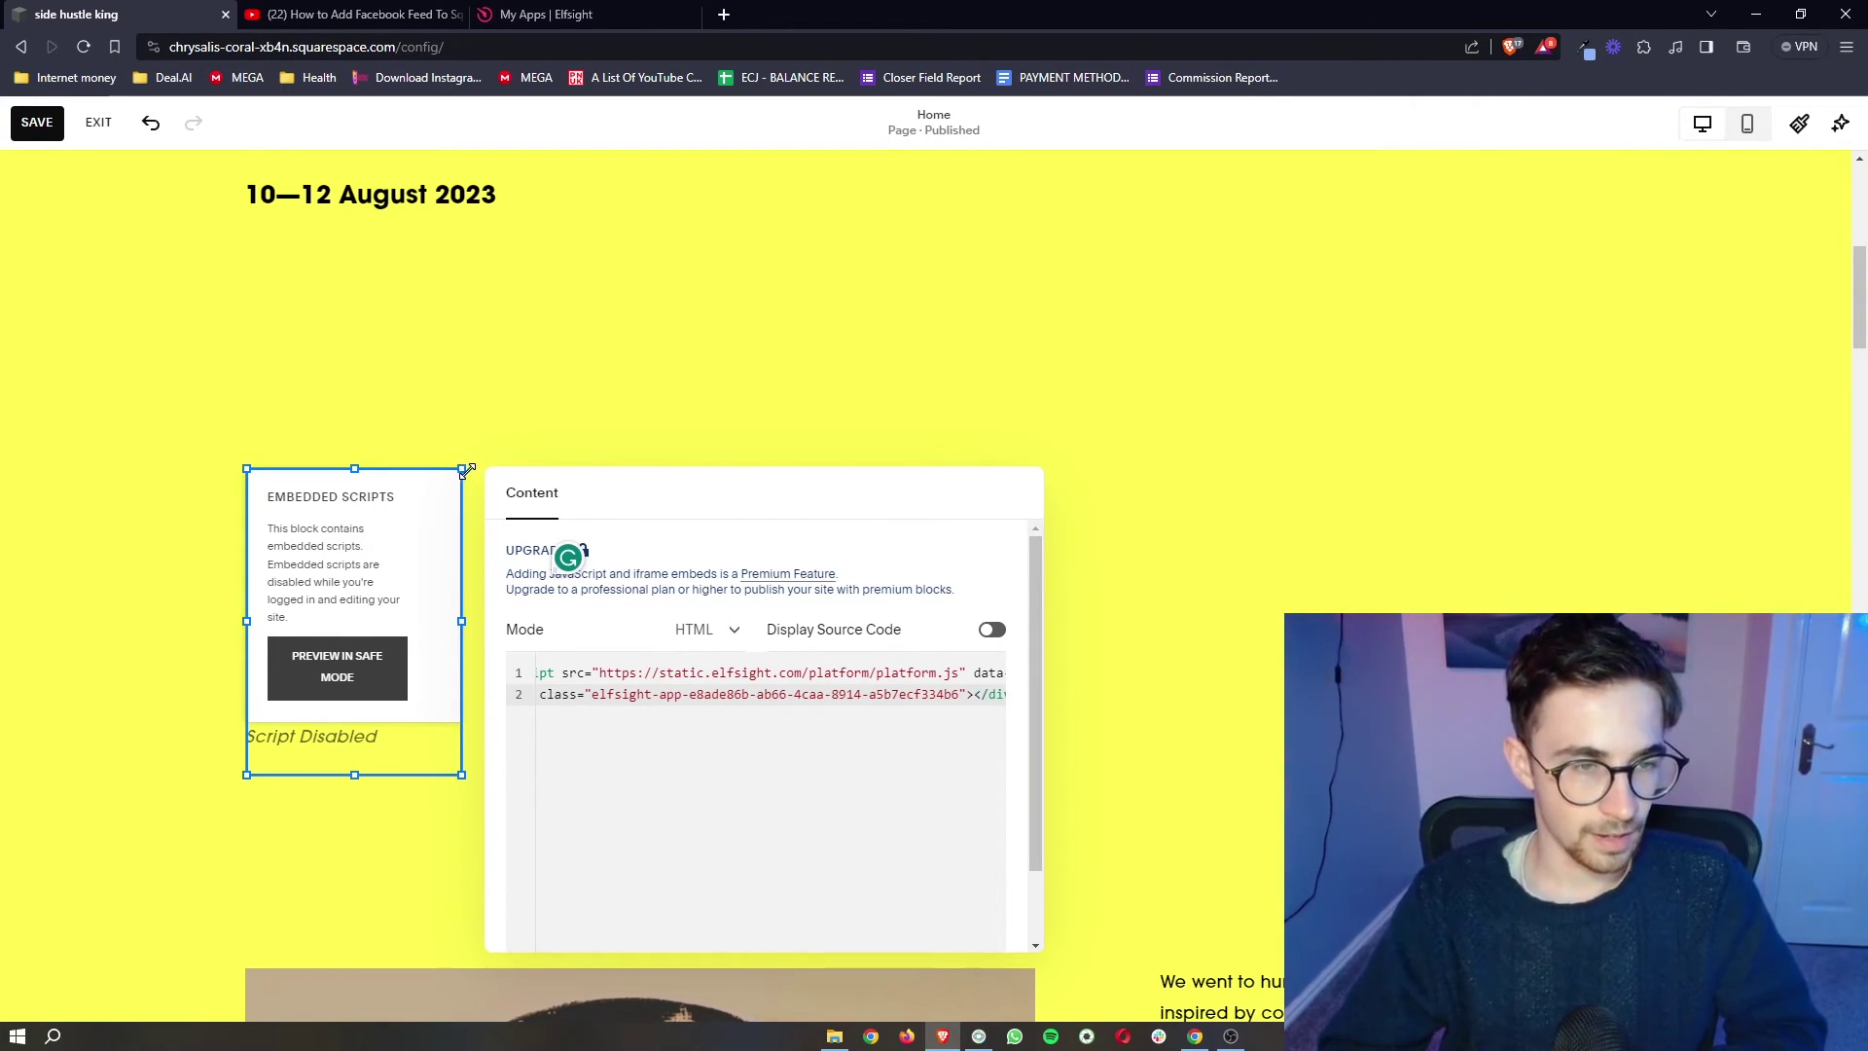
- Stretch the Code block across the full width of the section
drag(464, 470, 1606, 477)
click(1119, 481)
scroll(1123, 479, down, 1)
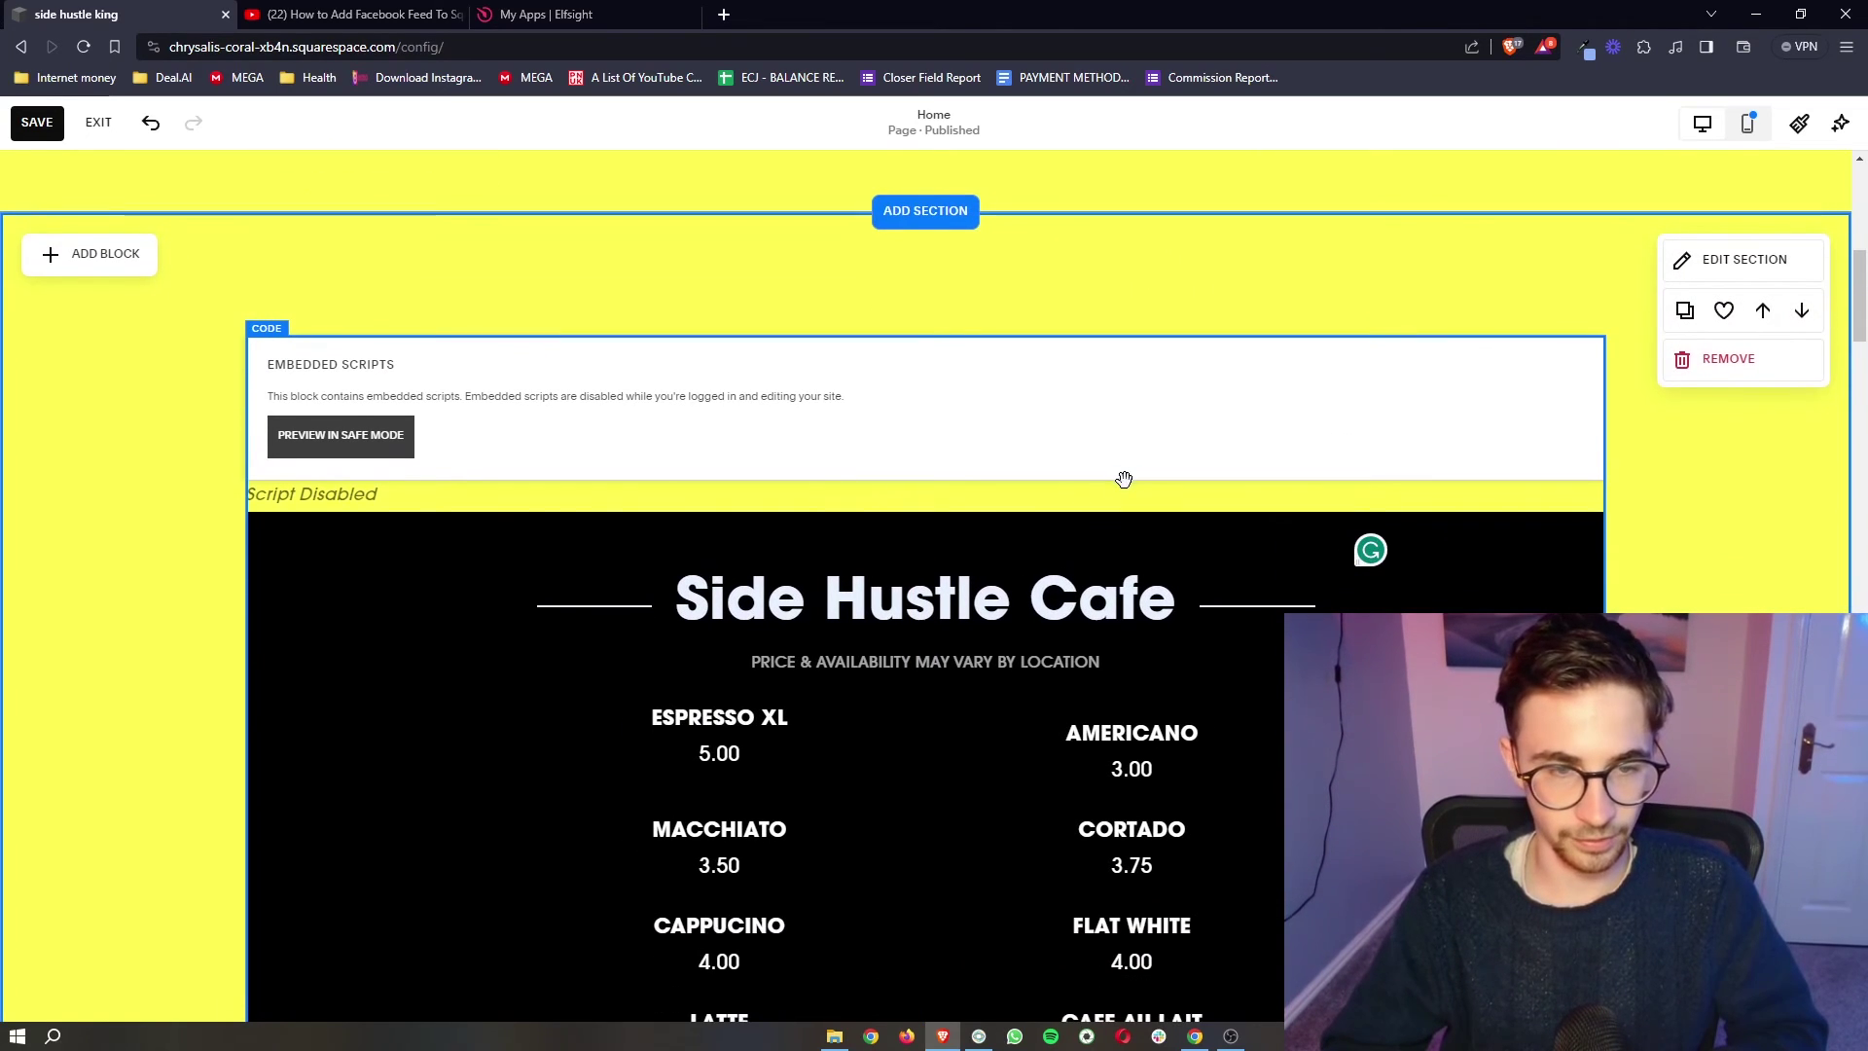
scroll(1123, 457, down, 1)
scroll(454, 334, up, 5)
scroll(454, 334, down, 2)
scroll(582, 338, down, 2)
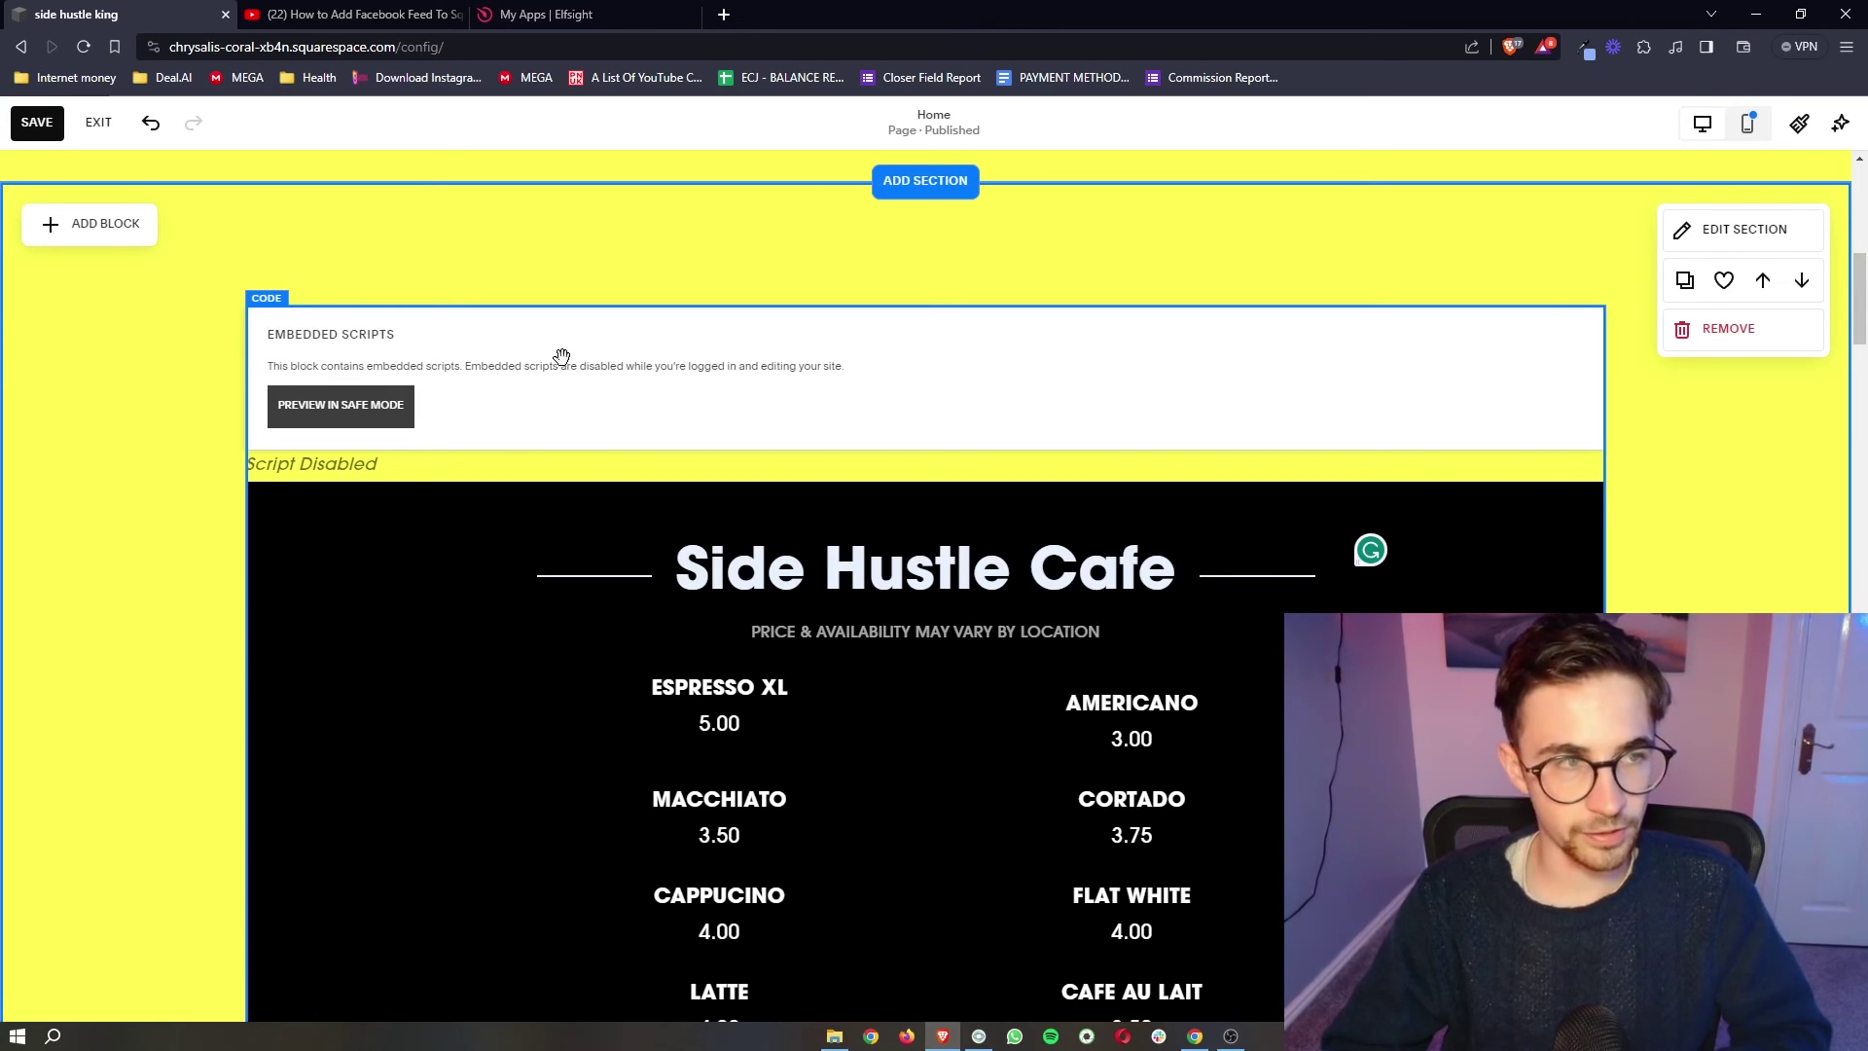
- Save the Home page and exit the editor to view the Side Hustle Cafe menu
key(ctrl+s)
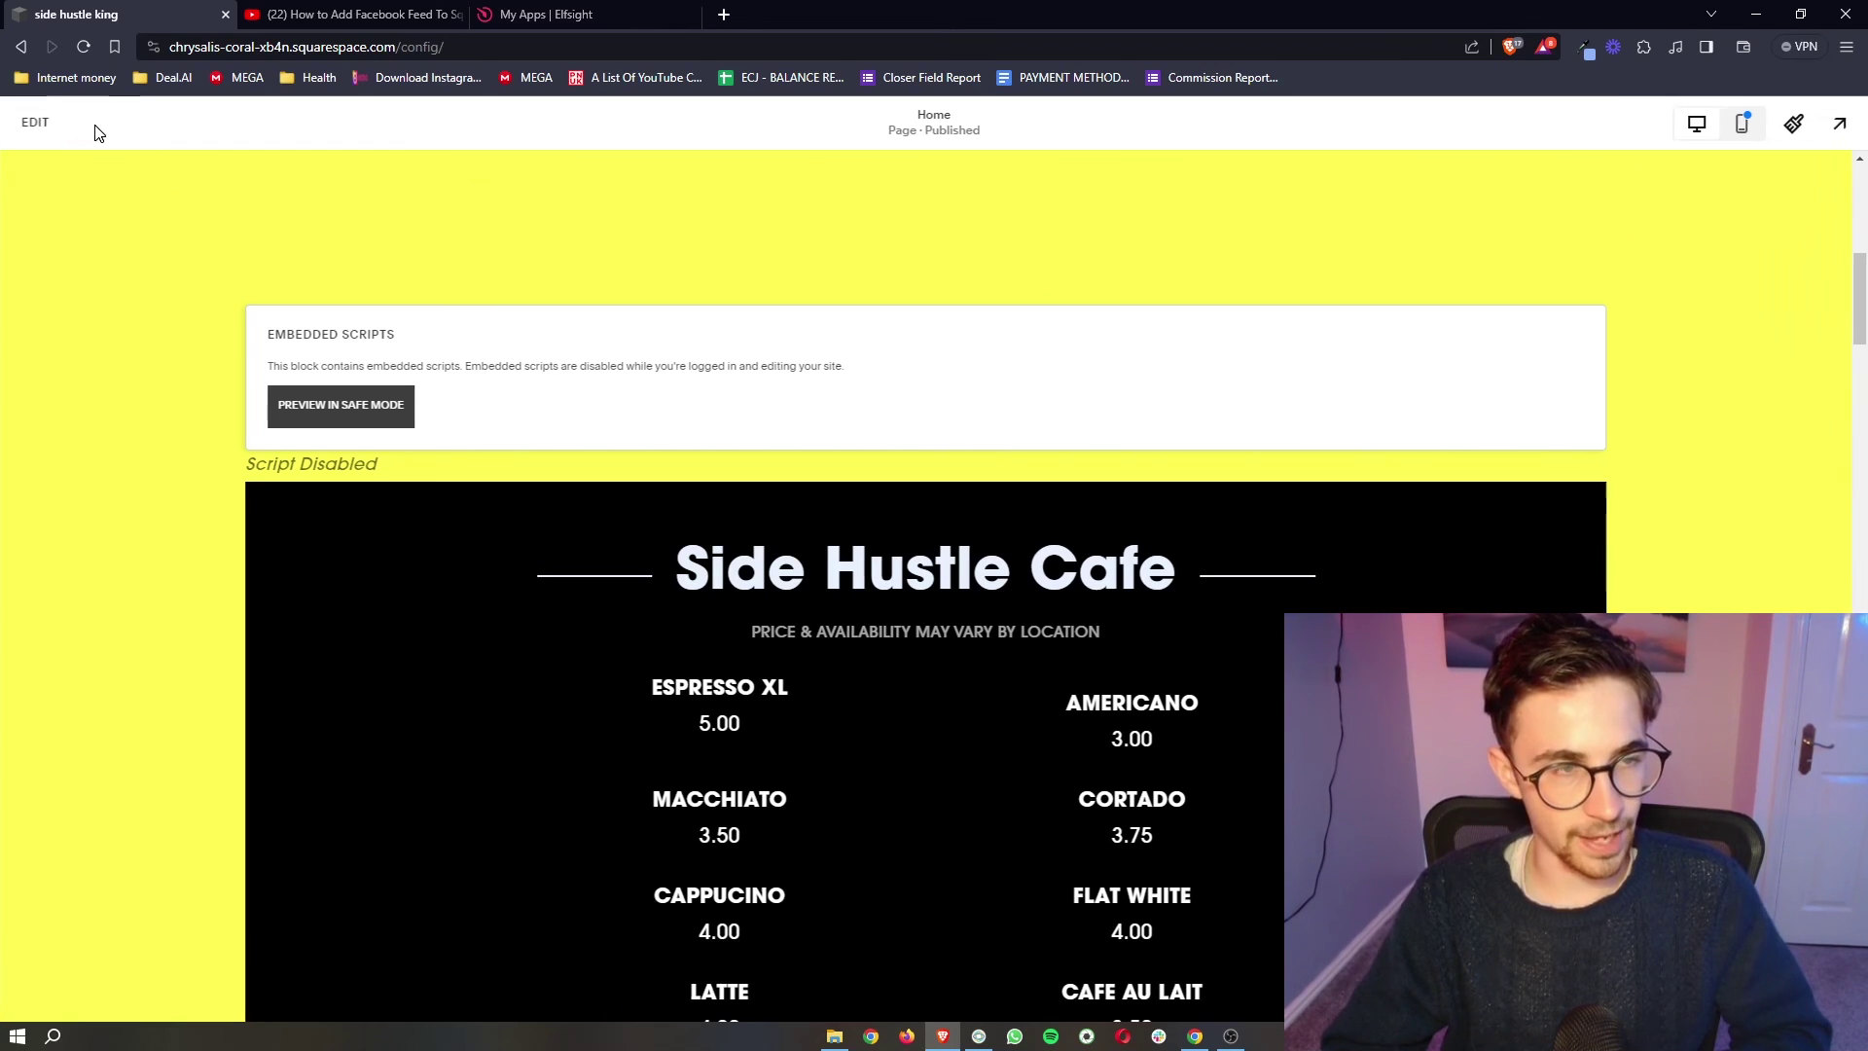
click(96, 129)
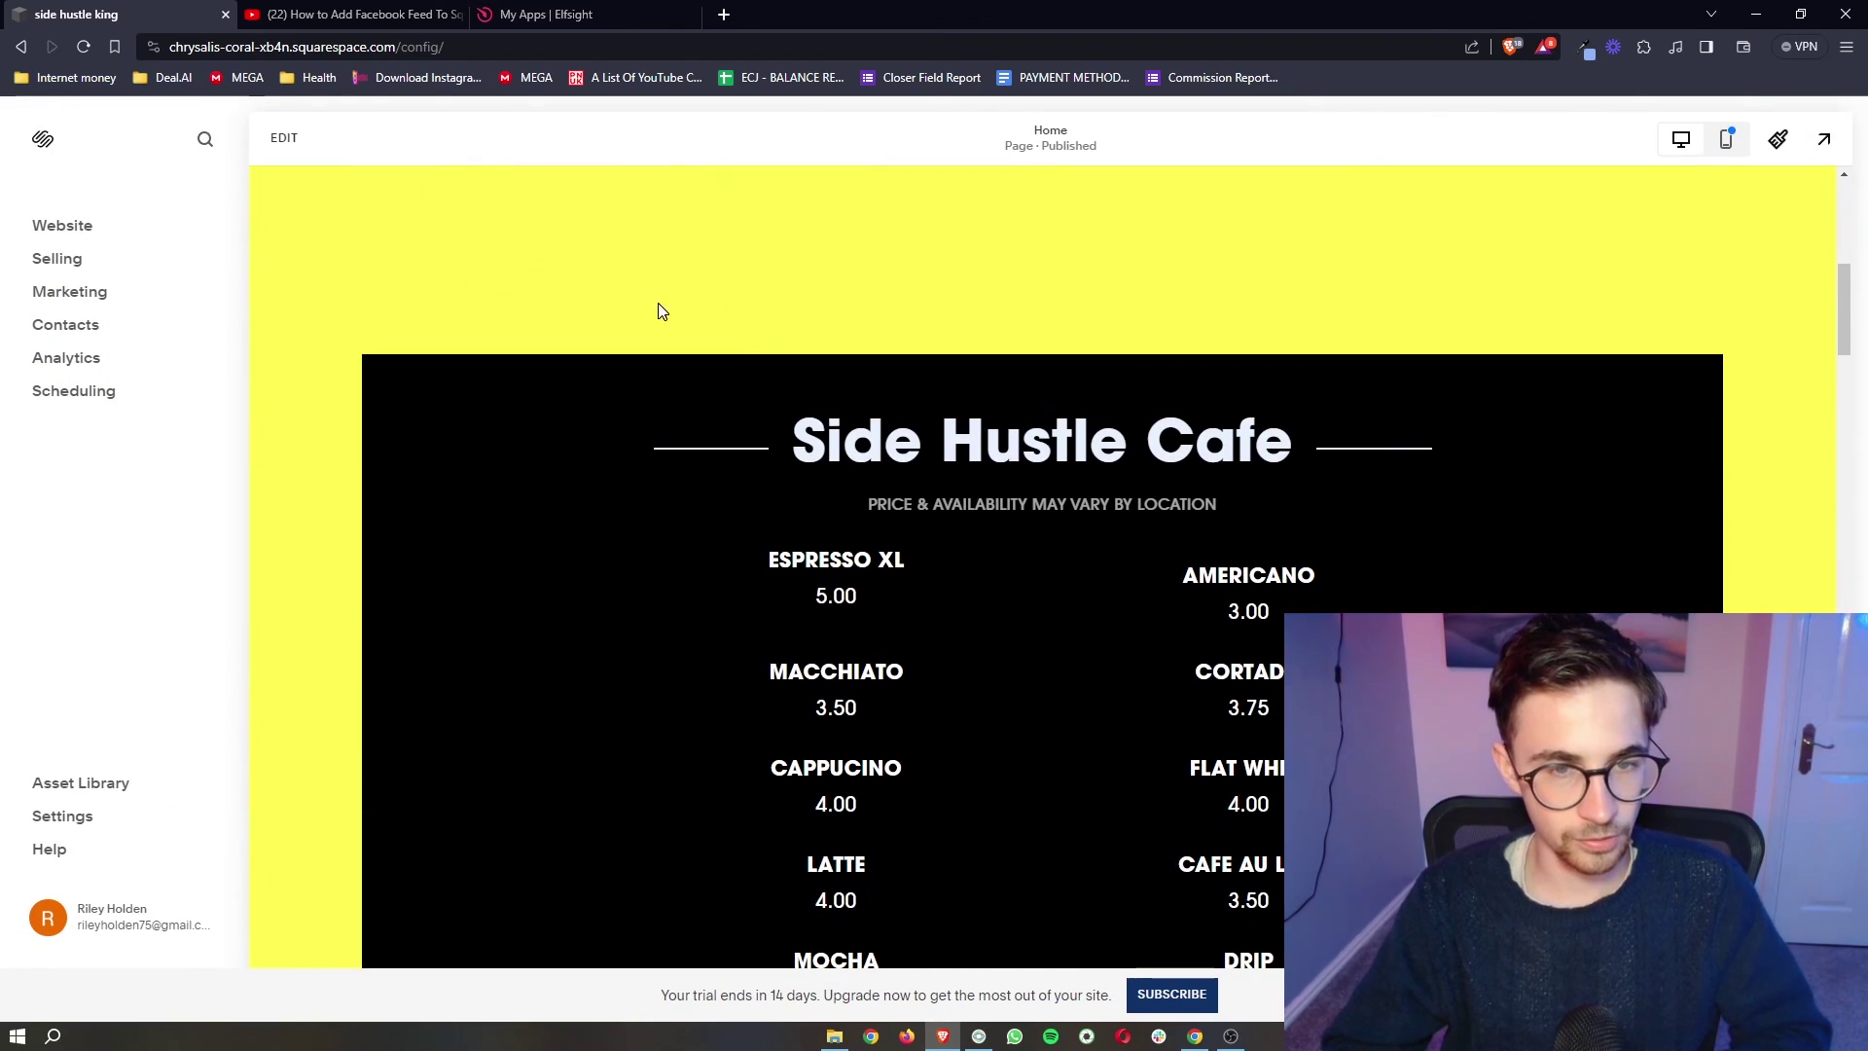
scroll(827, 313, down, 5)
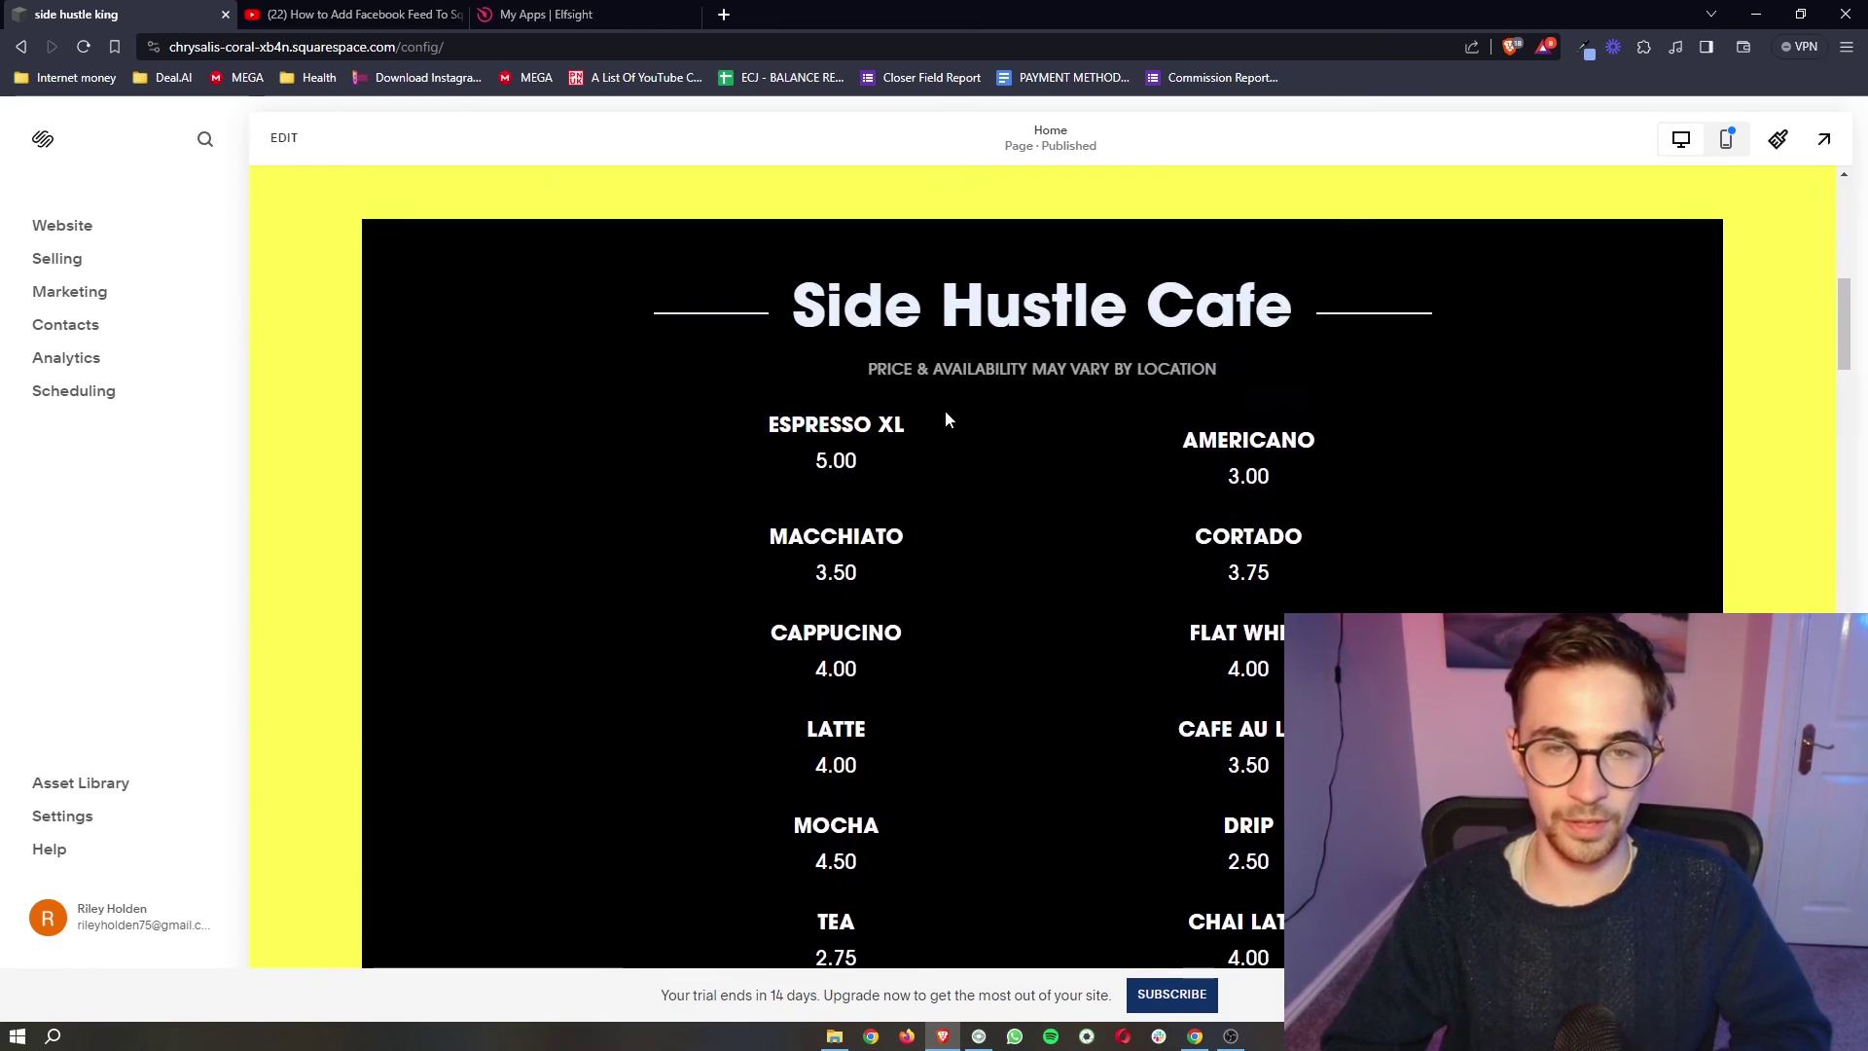
scroll(943, 410, down, 3)
scroll(945, 419, up, 2)
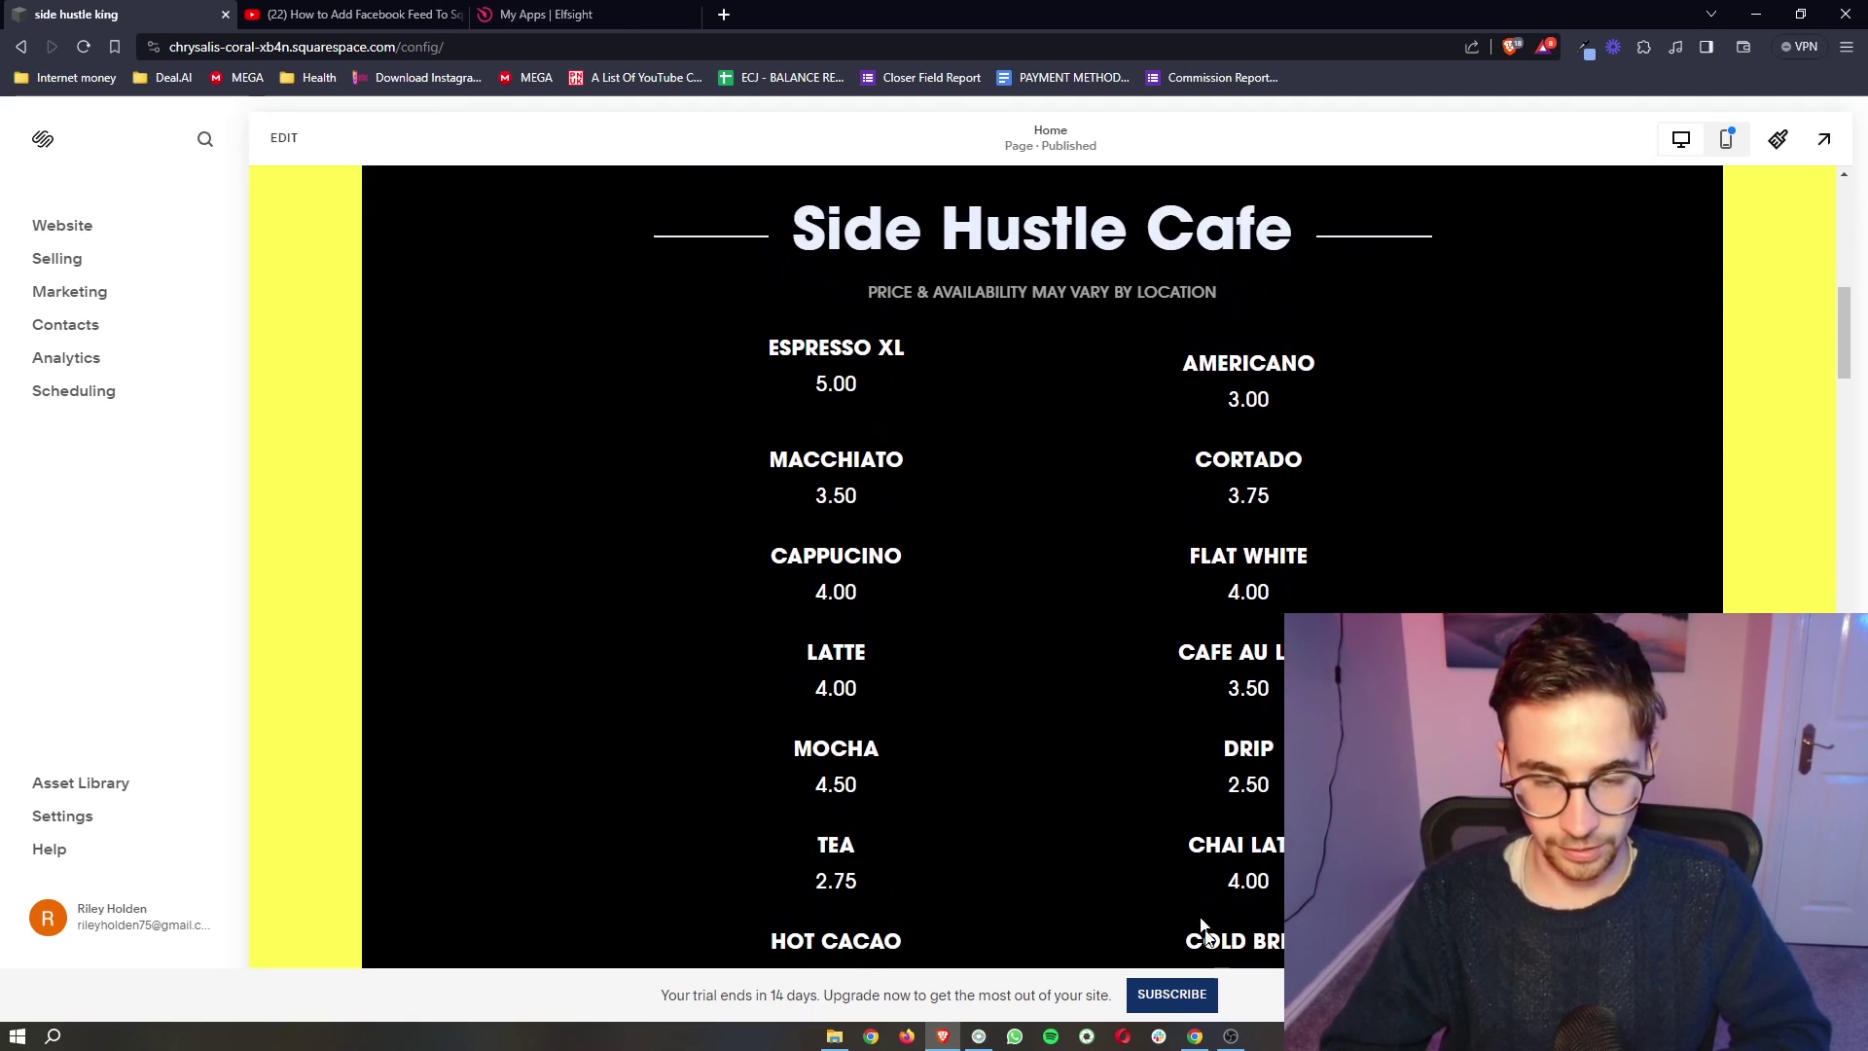